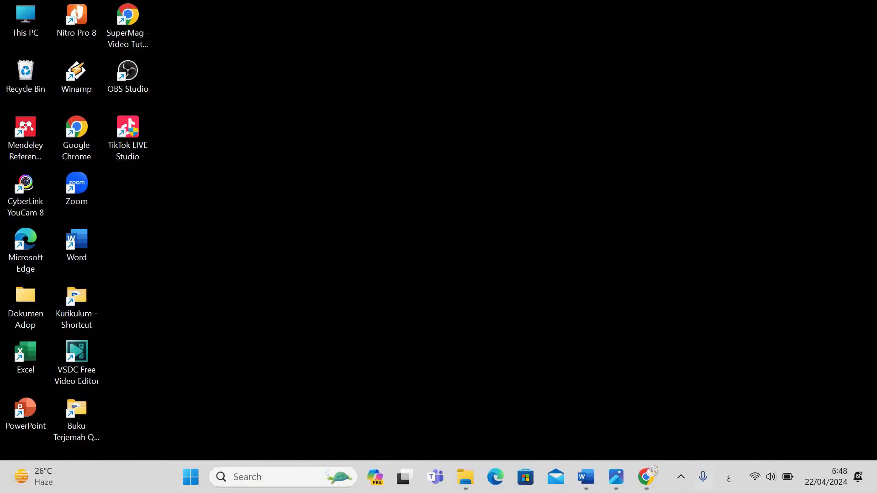
- Switch to Photos and review the viewer-question screenshots and the Kemenag and Madinah mushaf comparison table
left_click(616, 477)
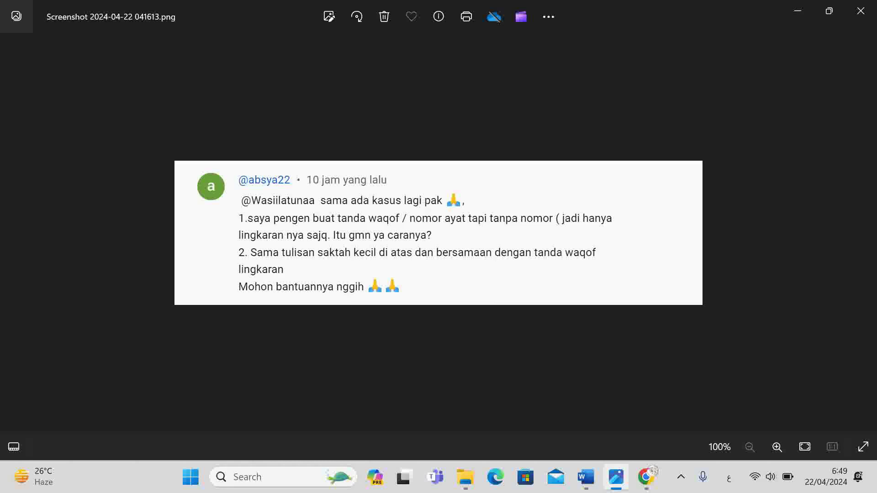
key("Right")
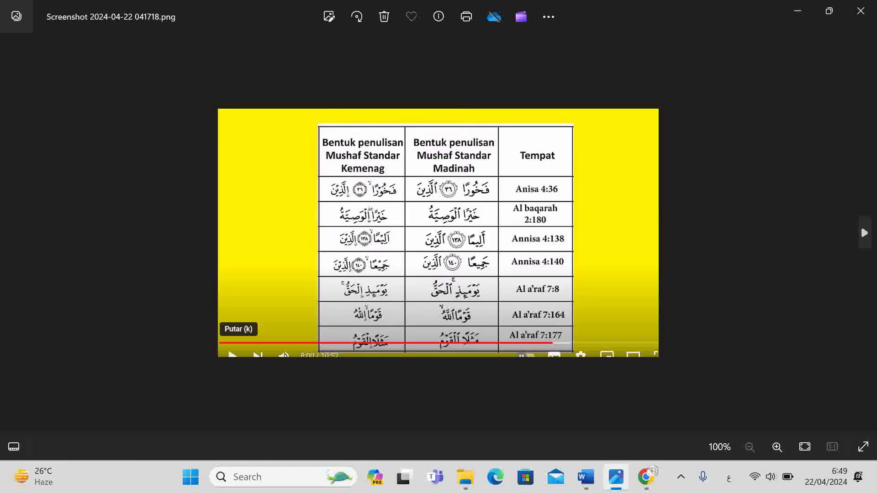
key("Left")
key("Left")
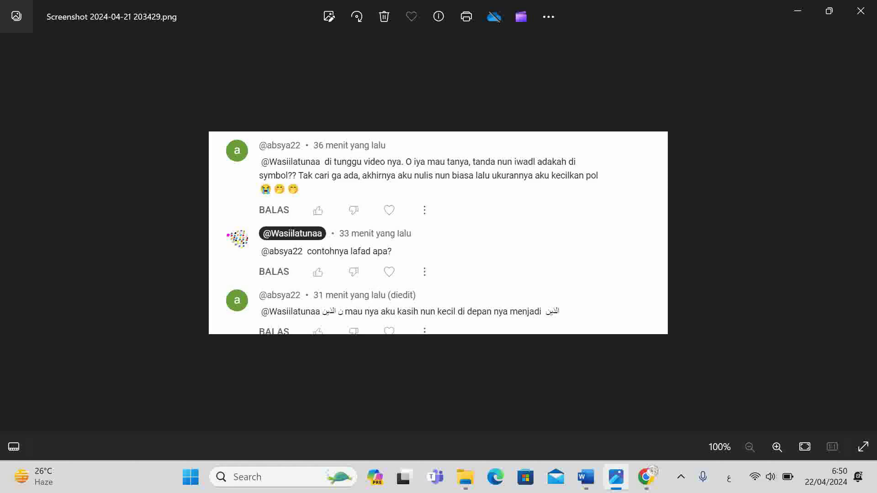
- Switch to the Word document containing the Quran page picture and split its window into two panes
left_click(586, 477)
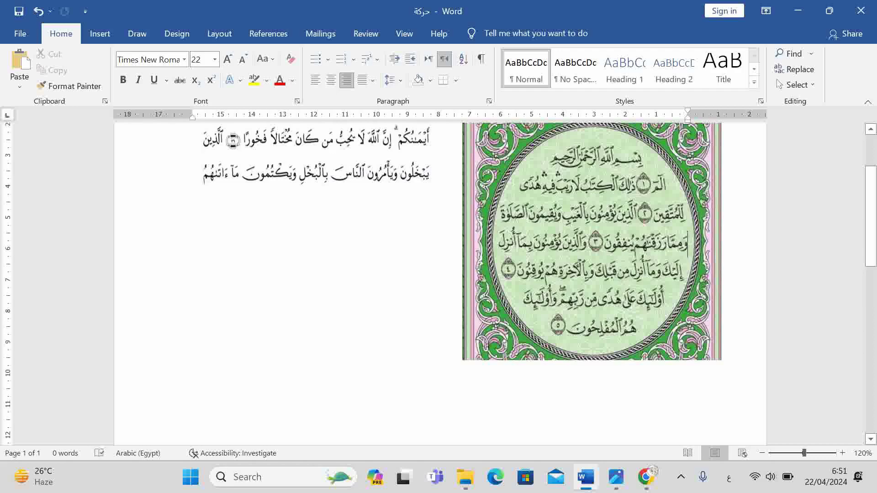
left_click(687, 358)
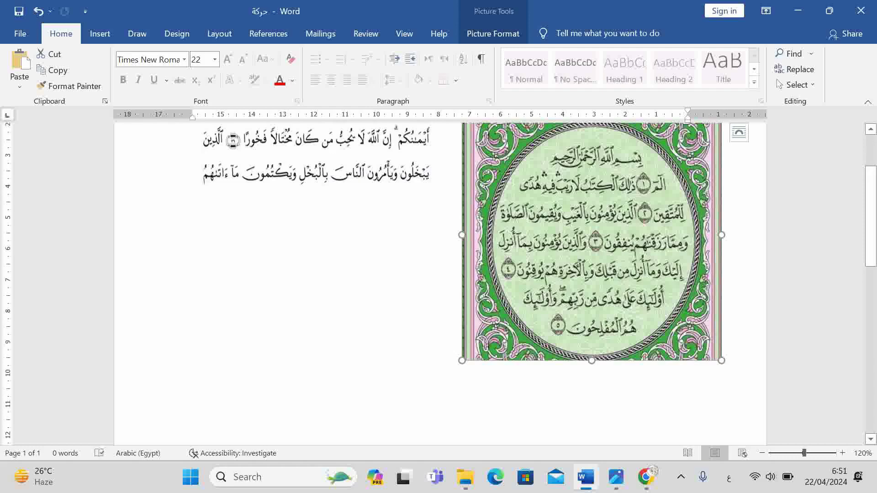
left_click(404, 33)
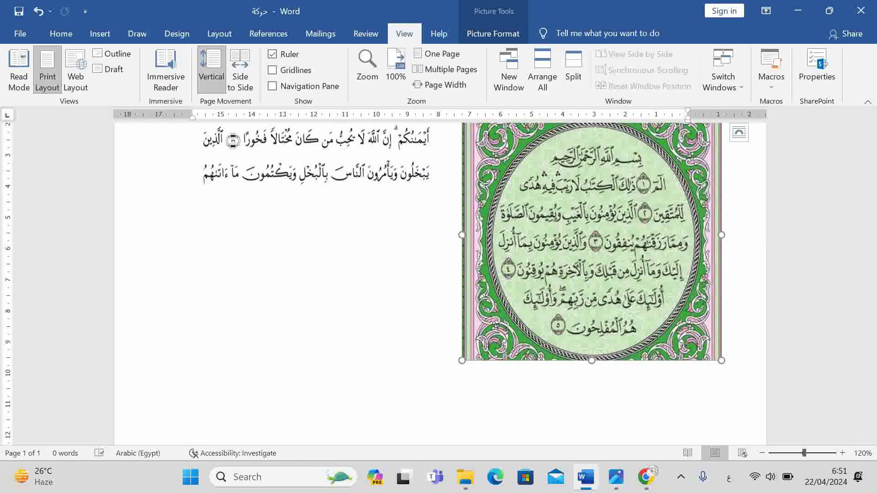
left_click(576, 69)
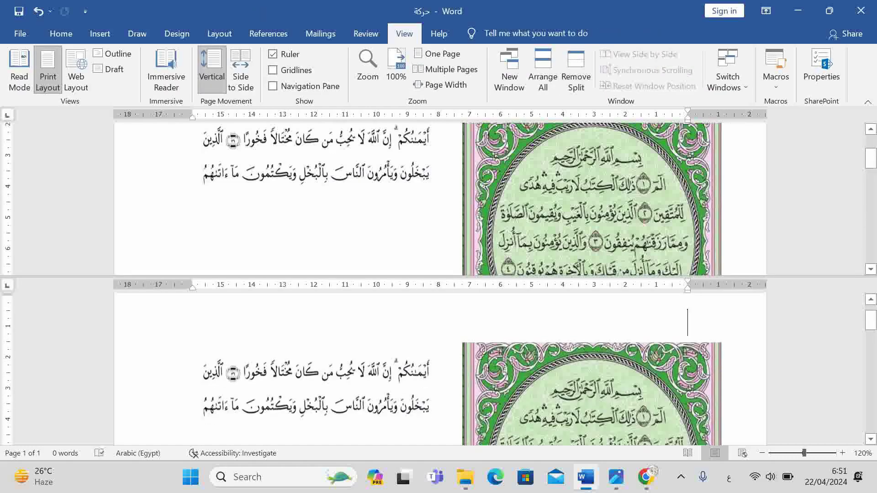
- Place the cursor on the blank line below the picture in the lower pane and collapse the ribbon
left_click(591, 197)
scroll(592, 196, "down", 1)
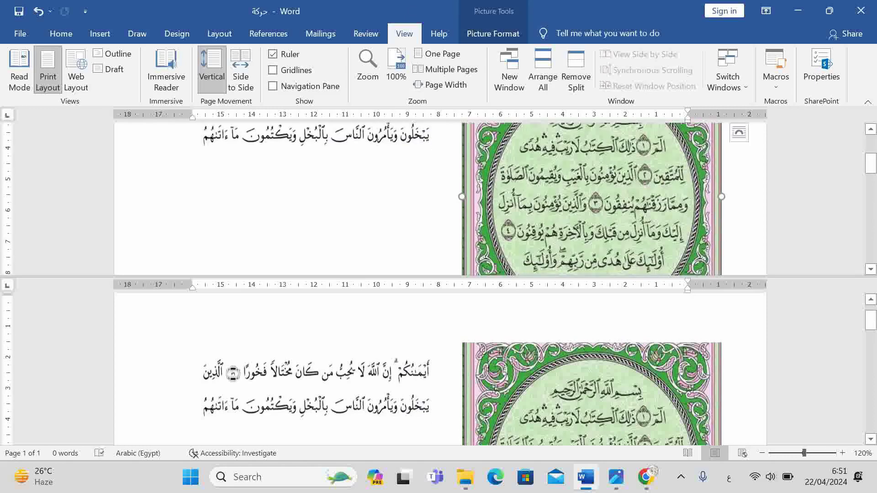
left_click(685, 317)
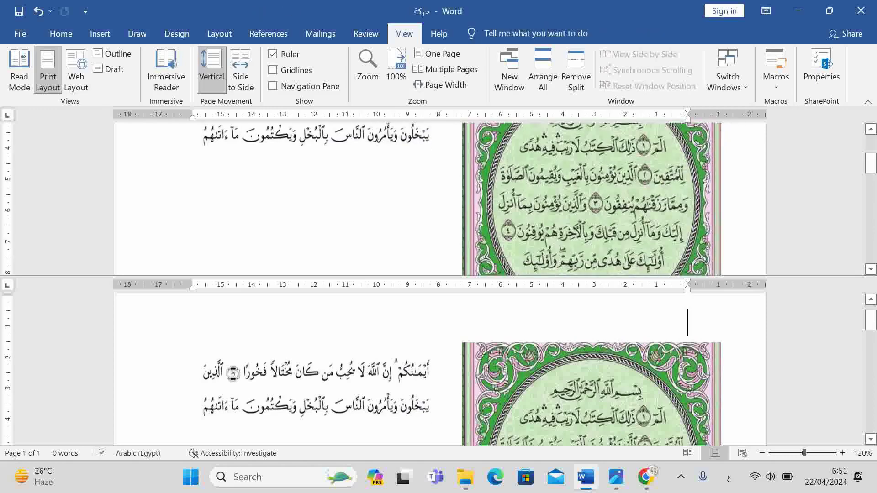
scroll(685, 317, "down", 7)
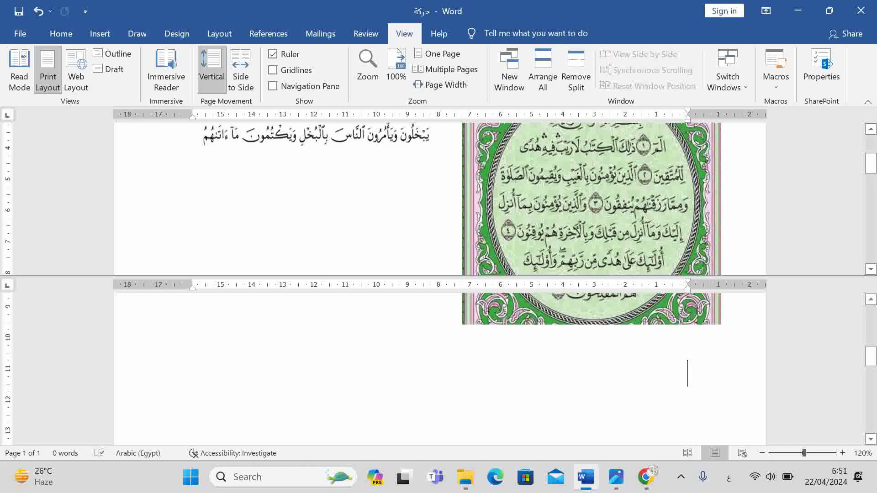
right_click(746, 57)
key("ctrl+F1")
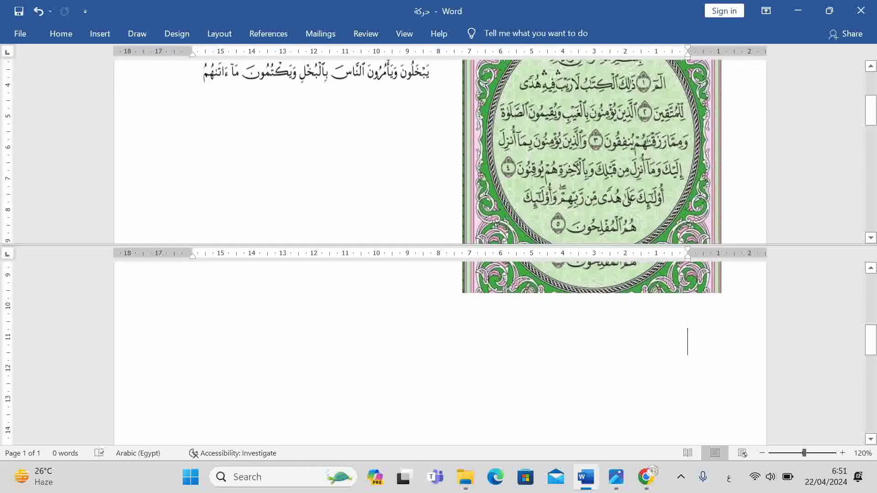
- Zoom both panes to 130%, with the picture's opening verses in the upper pane and the blank typing line in the lower one
left_click(592, 151)
scroll(591, 151, "up", 1)
scroll(592, 151, "up", 1)
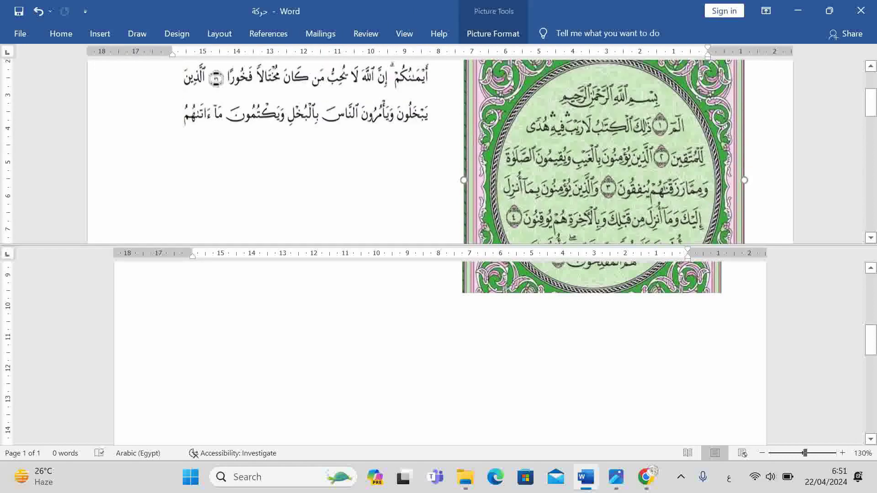
left_click(687, 341)
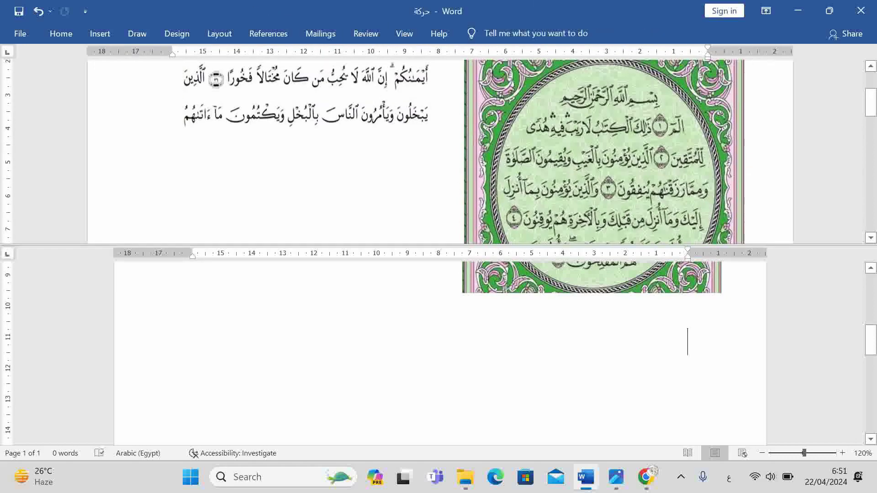
scroll(440, 353, "down", 1)
scroll(440, 353, "up", 1)
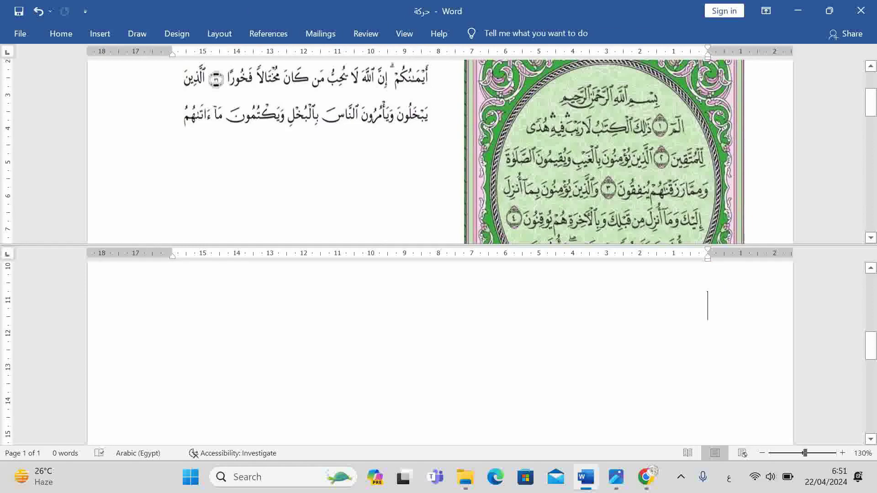
scroll(440, 150, "down", 1)
scroll(440, 150, "up", 2)
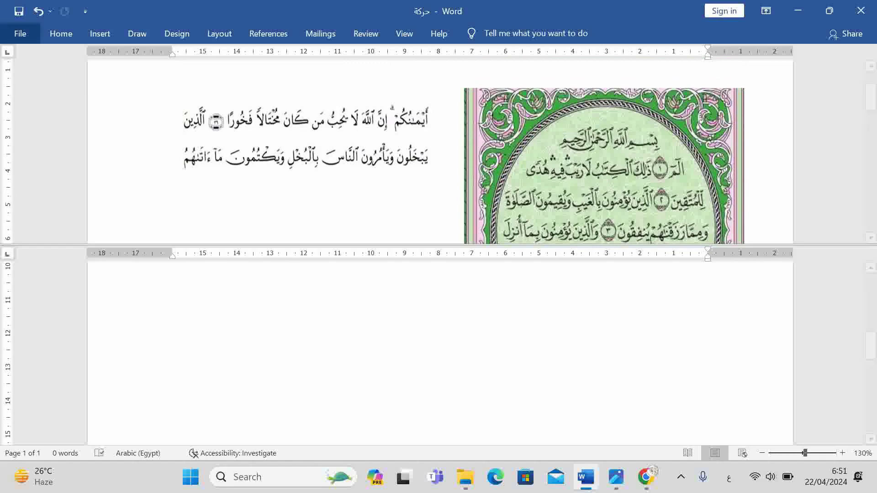
left_click(60, 34)
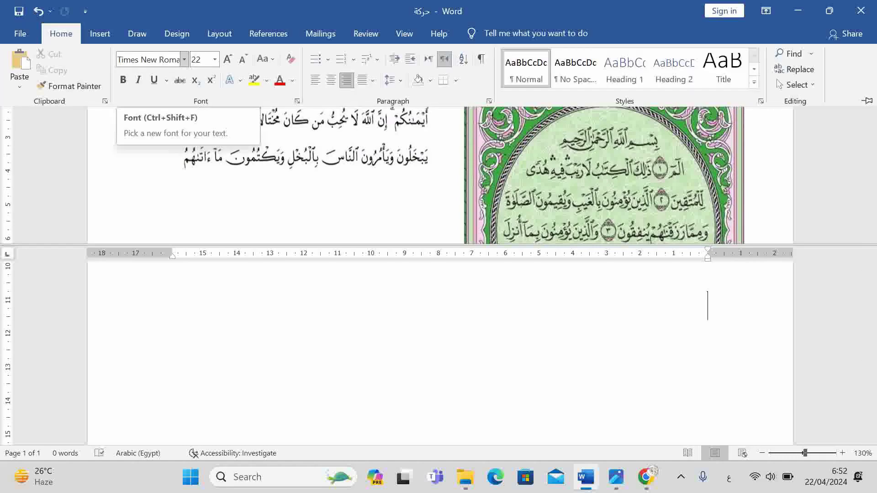
left_click(184, 59)
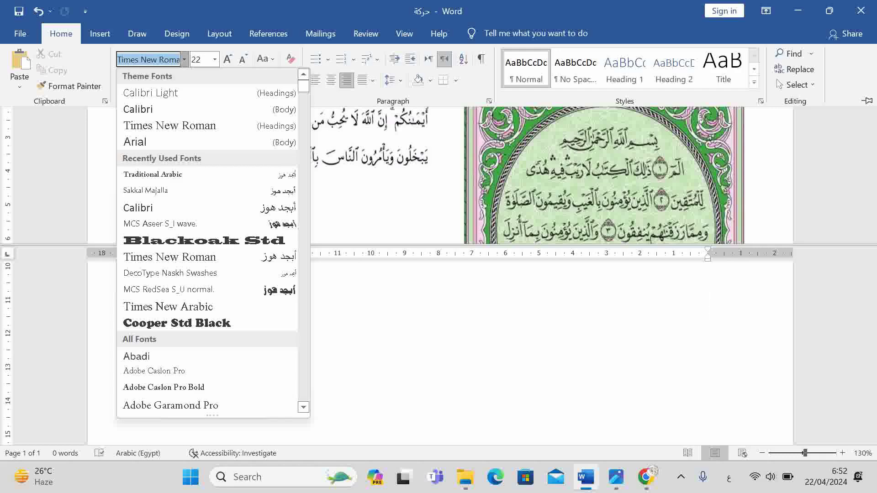
key("Escape")
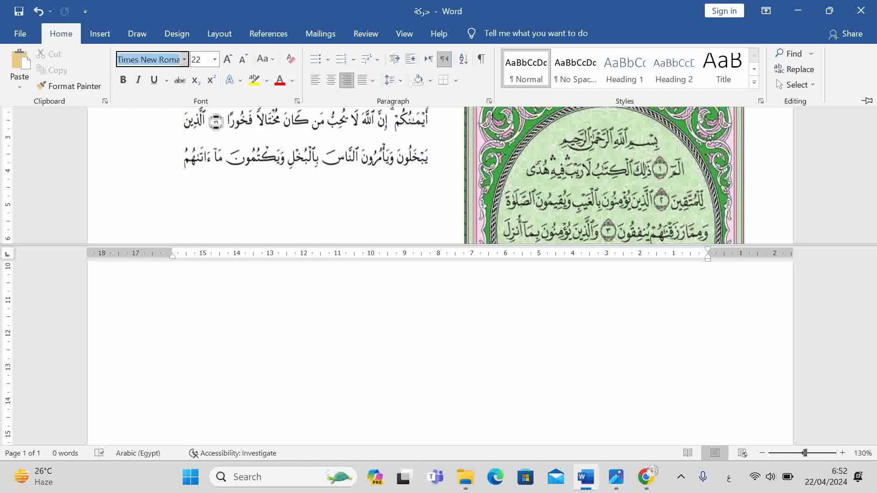
key("ctrl+F1")
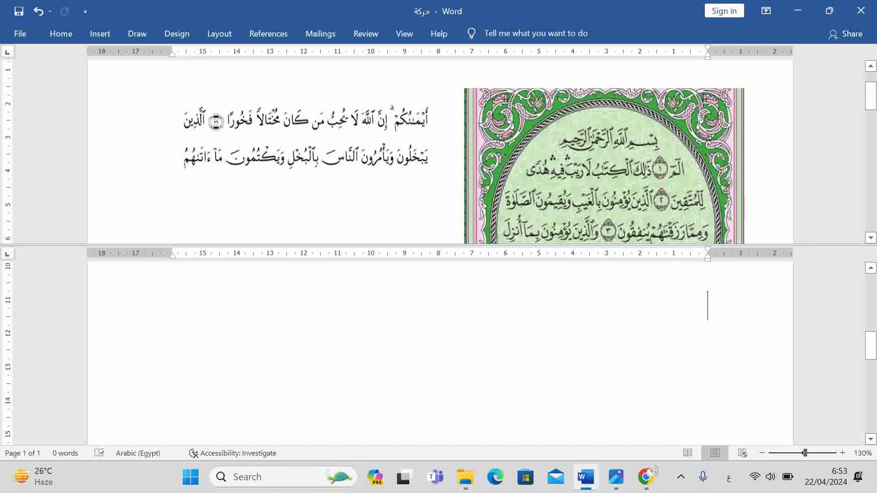
- Choose Arabic (Egypt) as the keyboard layout
left_click(728, 477)
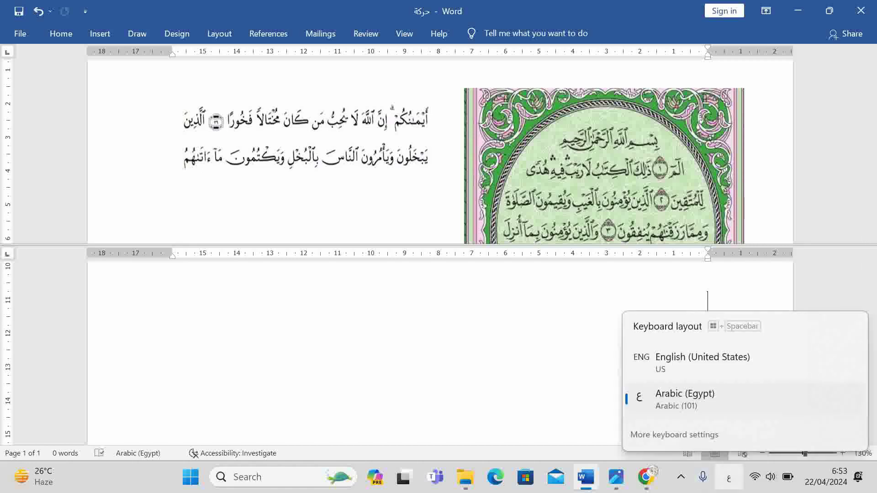
key("Escape")
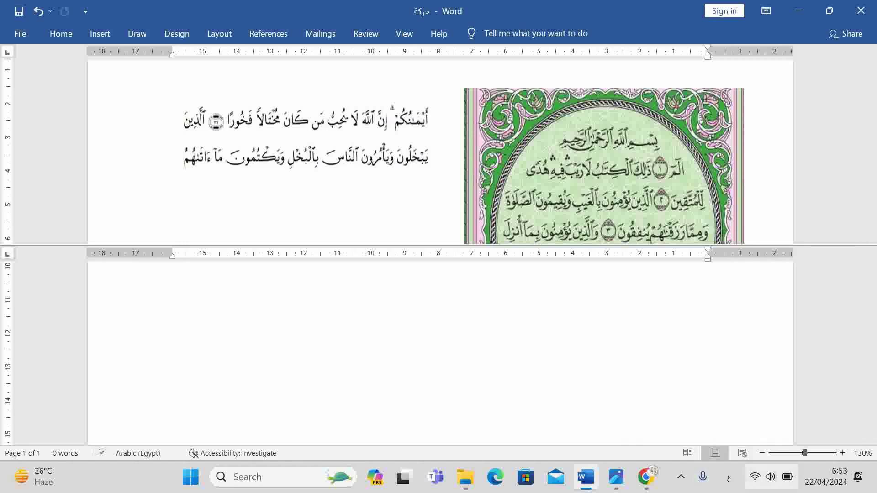
left_click(729, 477)
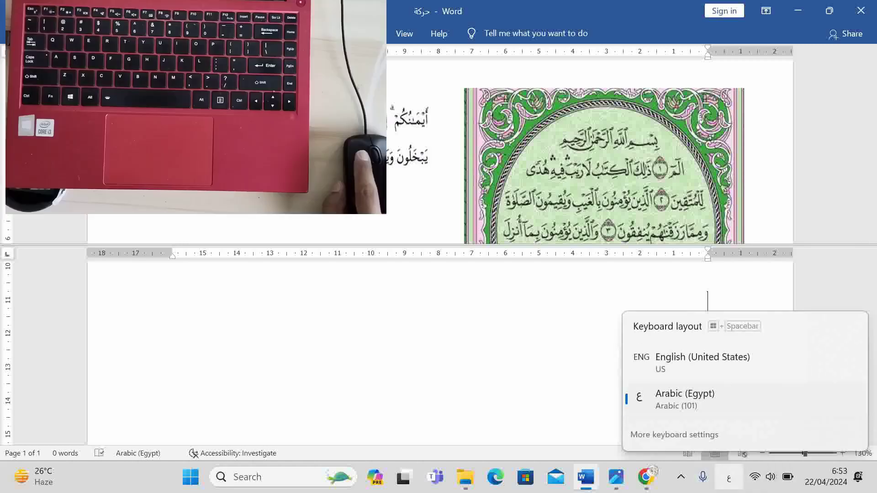
left_click(685, 398)
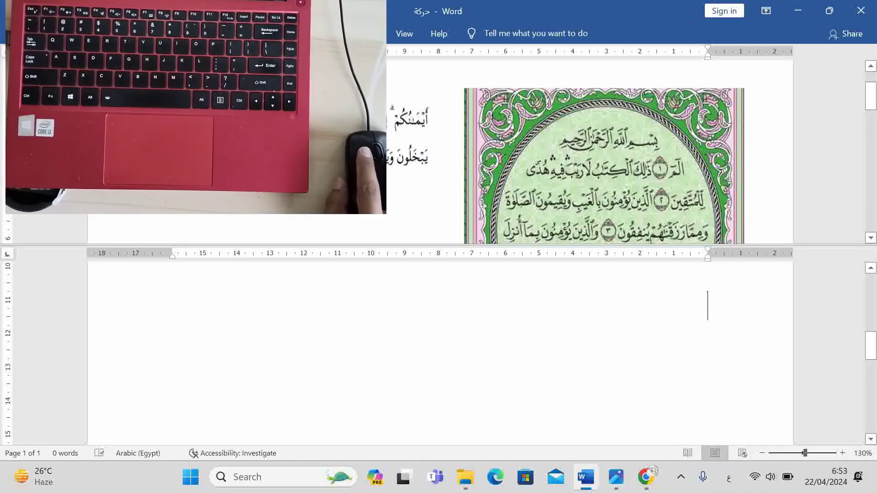
- Write "بسم الله الرحمن الرحيم" on the blank line below the picture
type("ب")
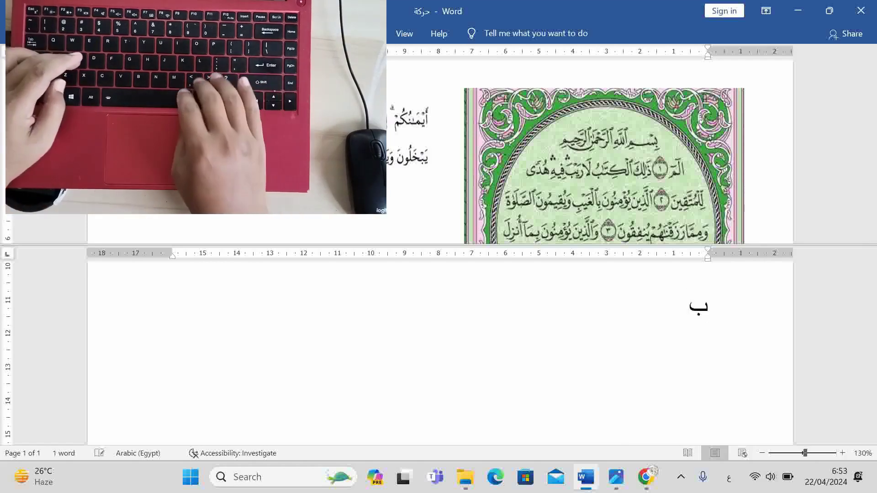
type("سم الله")
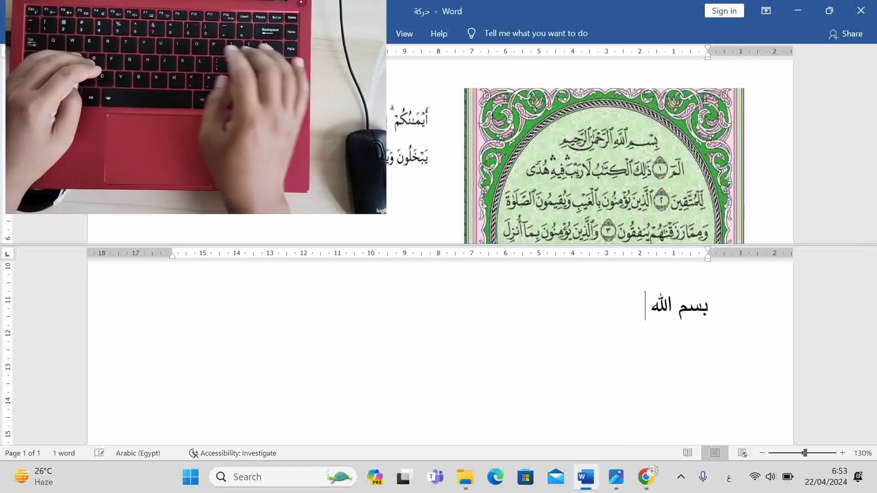
type(" الرحم")
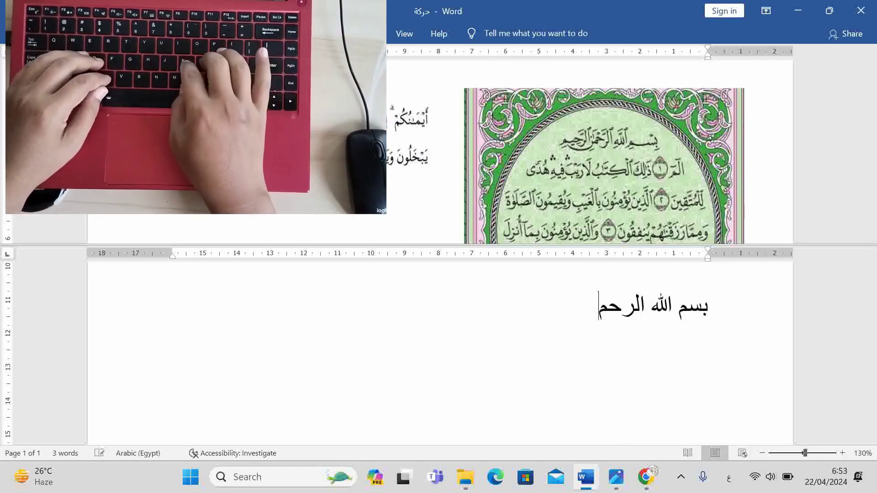
type("ن الرحيم")
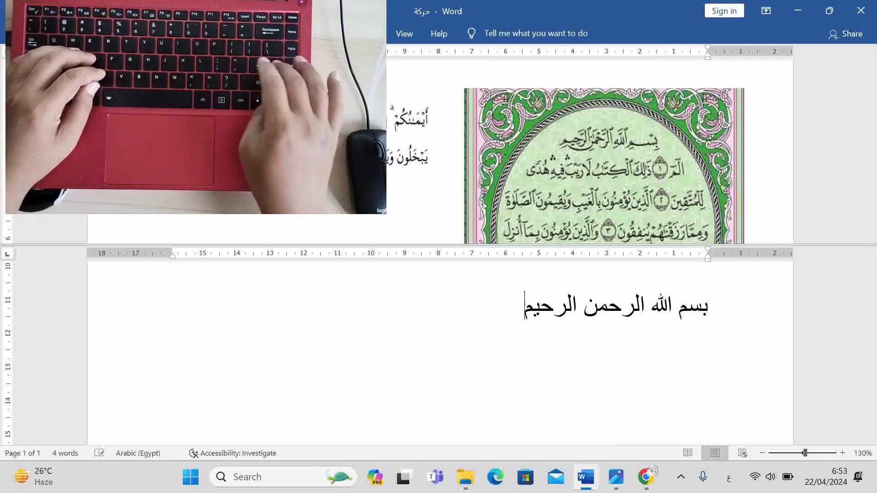
- Start a new paragraph below the basmala and write "الم ذلك الك"
key("Return")
type("الم")
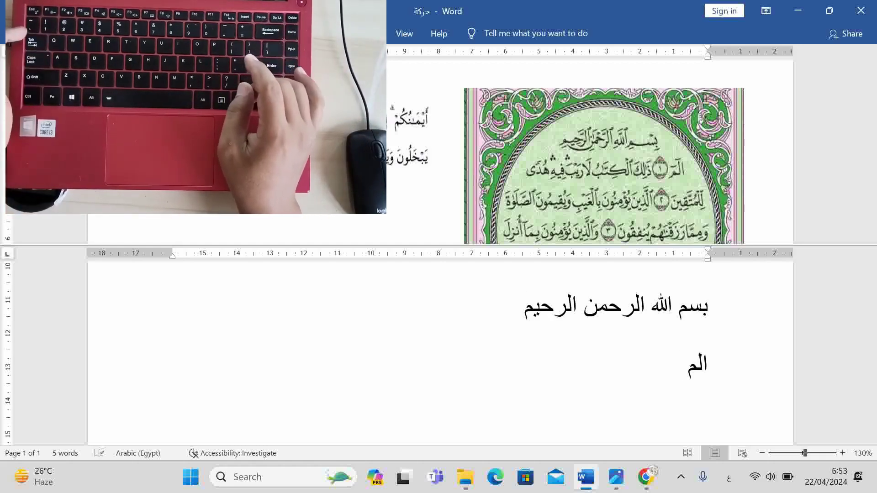
type(" ذ")
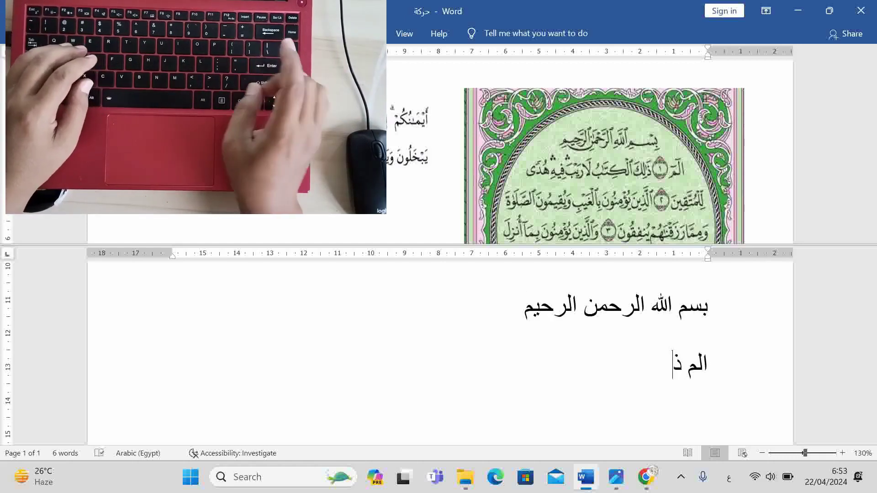
type("لك")
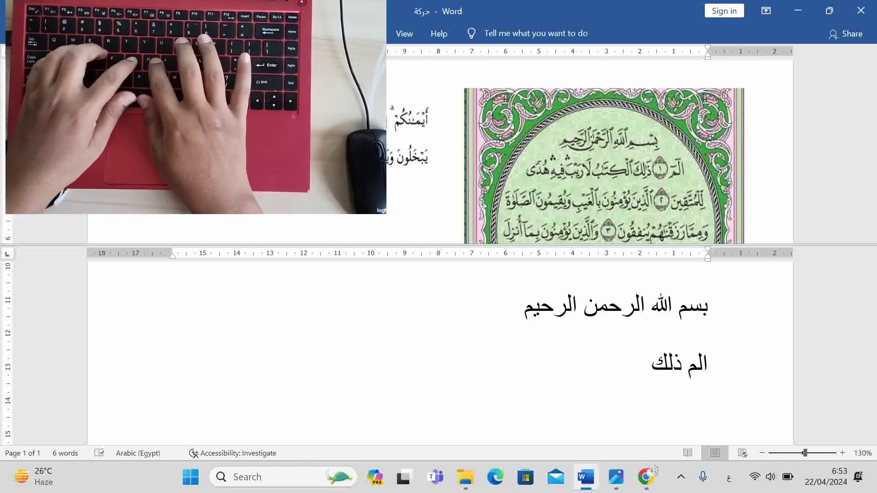
type(" الك")
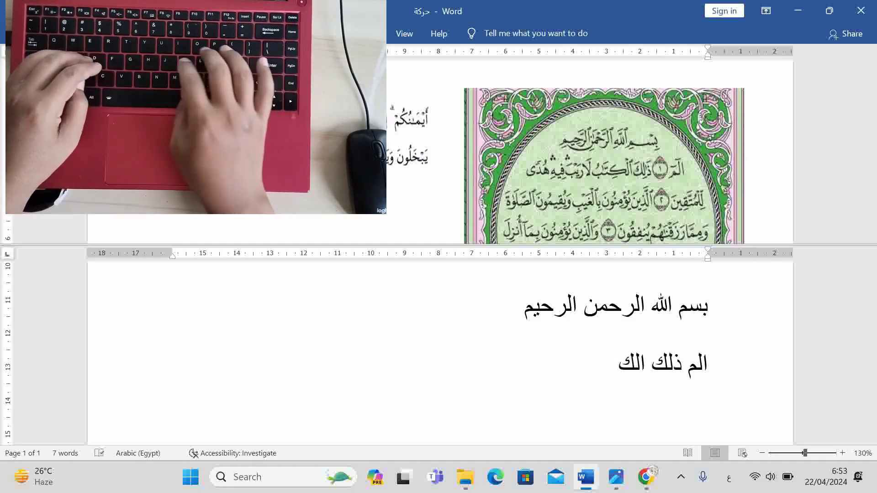
type("ـ")
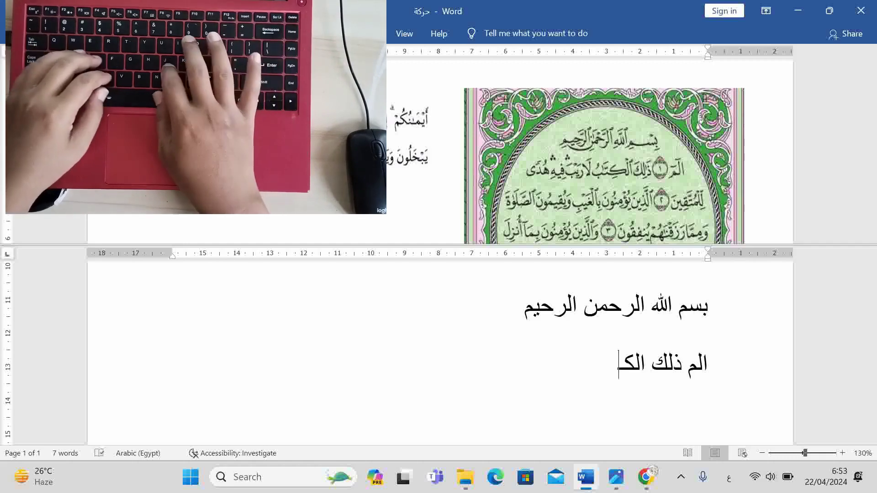
key("BackSpace")
type("ت")
key("BackSpace")
key("BackSpace")
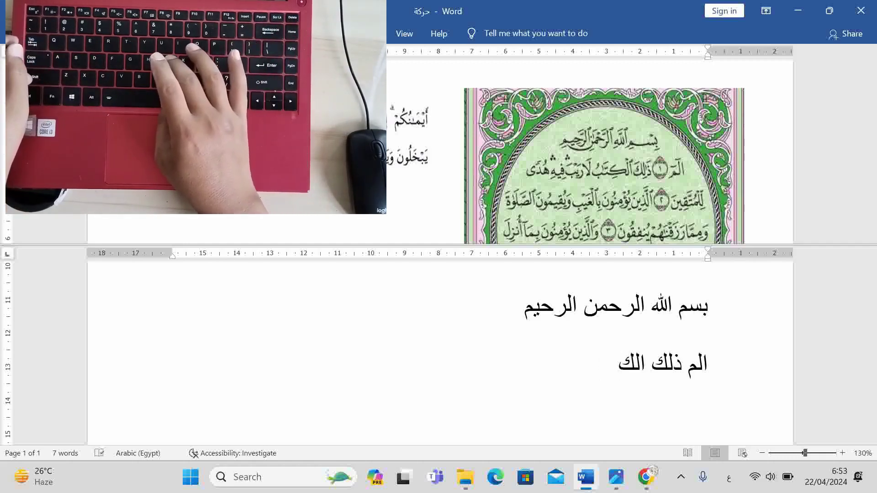
- Complete the last word as "الكـتب", with a kashida extension after the kaf
type("ـ")
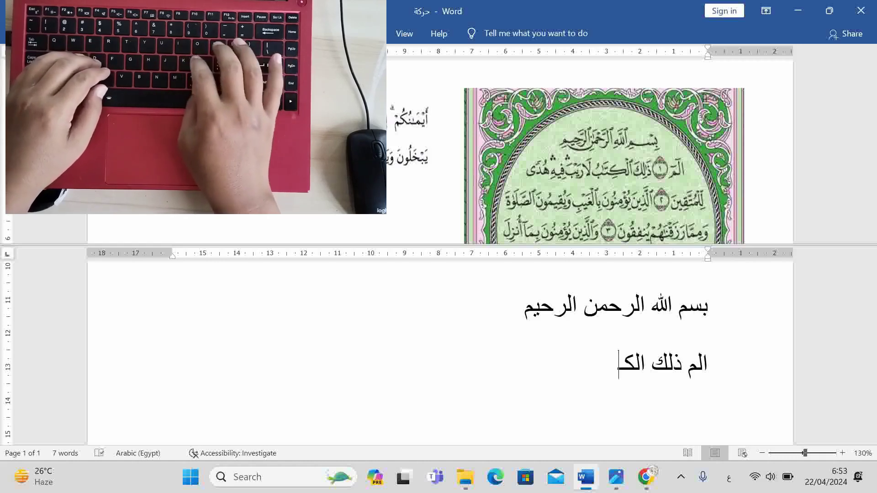
type("تب")
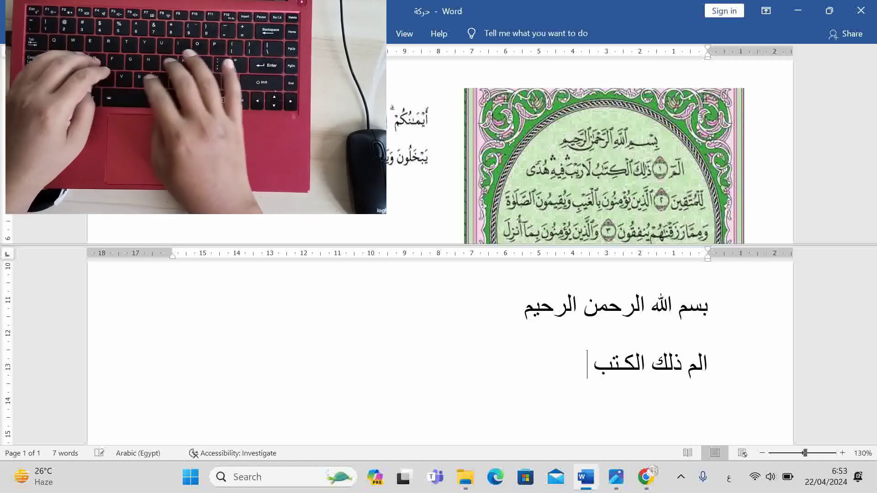
- Continue the verse line after "الكـتب" with "لا ريب فيه هدى للمتقين"
type(" لا")
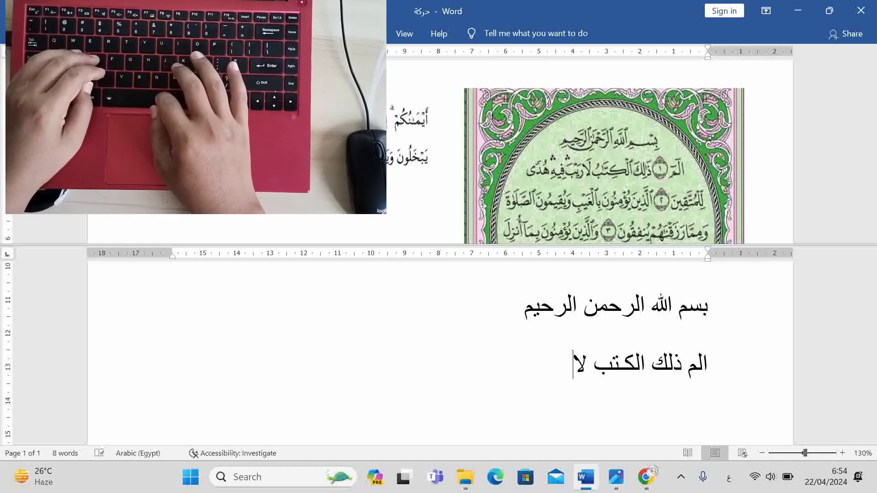
type(" ريت")
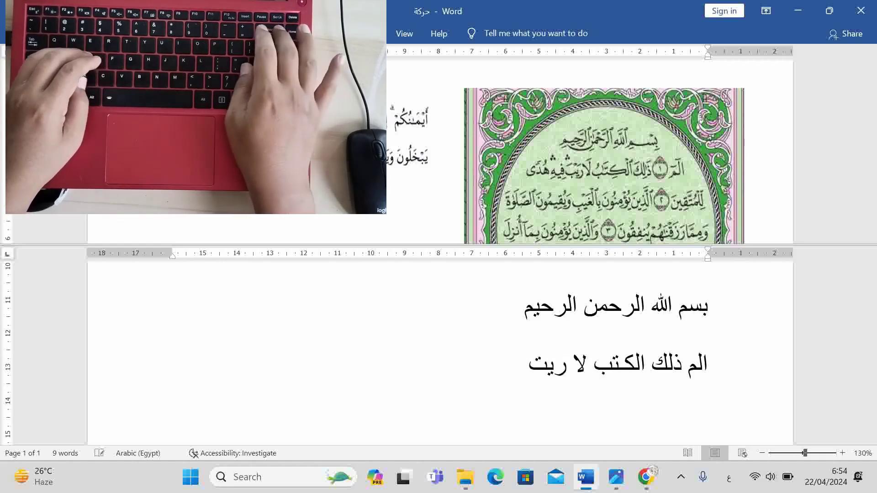
key("BackSpace")
type("ب")
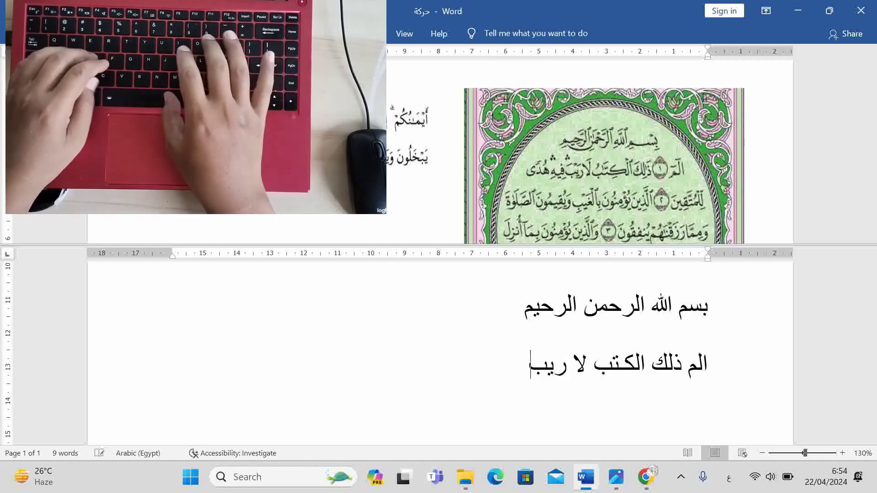
type(" فيه هذ")
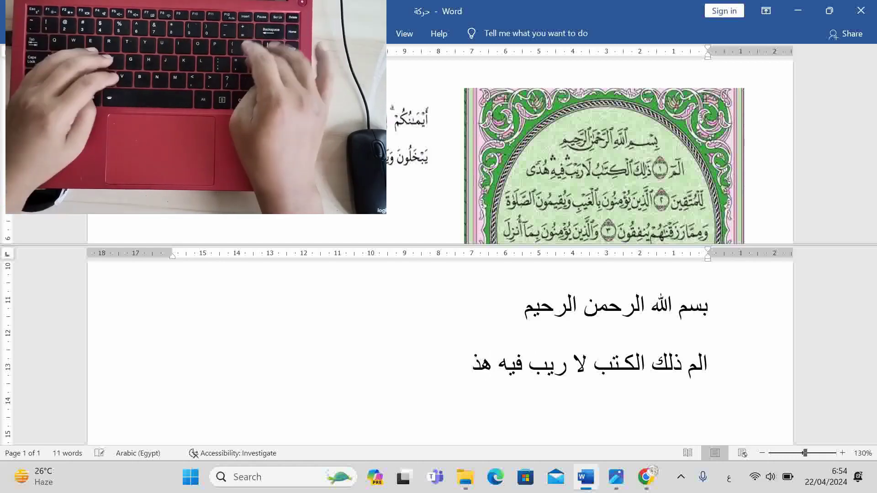
key("BackSpace")
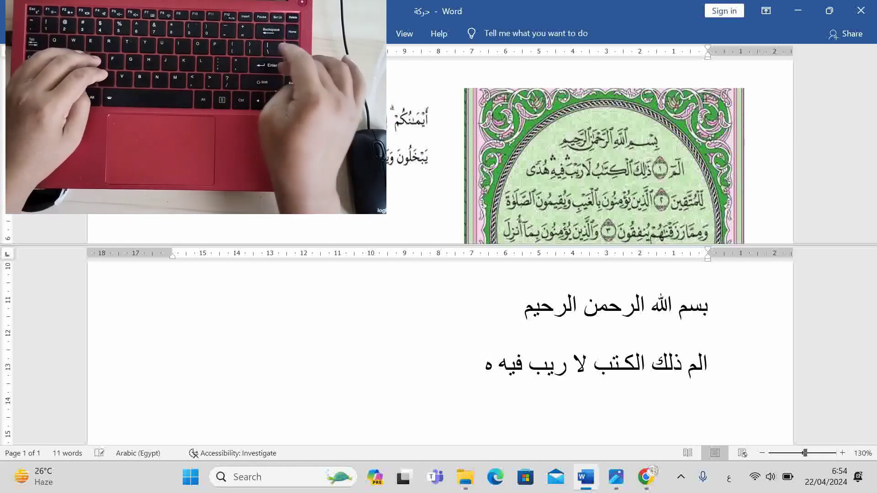
type("\\")
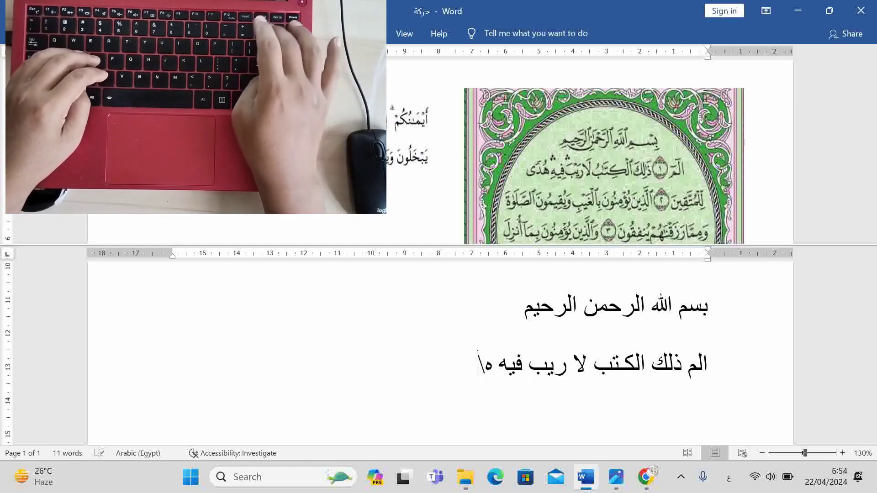
key("BackSpace")
type("دى للمتقين")
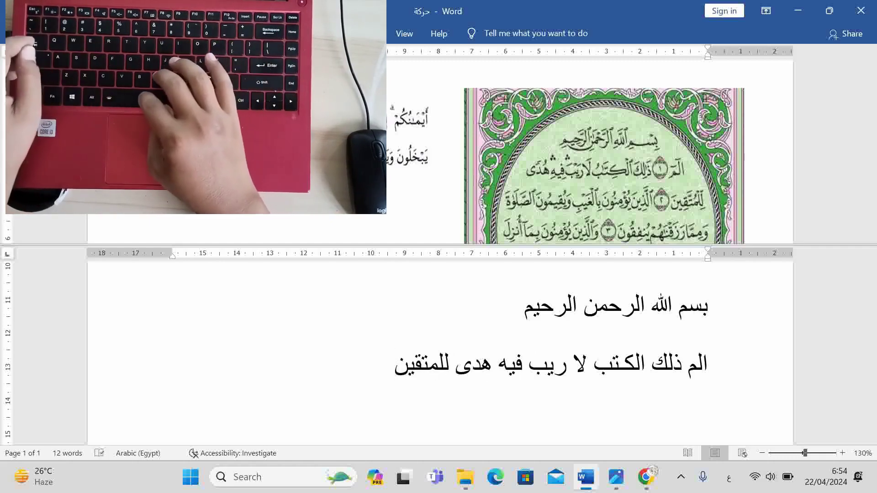
- Add "الذين يؤمنون بالغيب" after "للمتقين"
type(" ال")
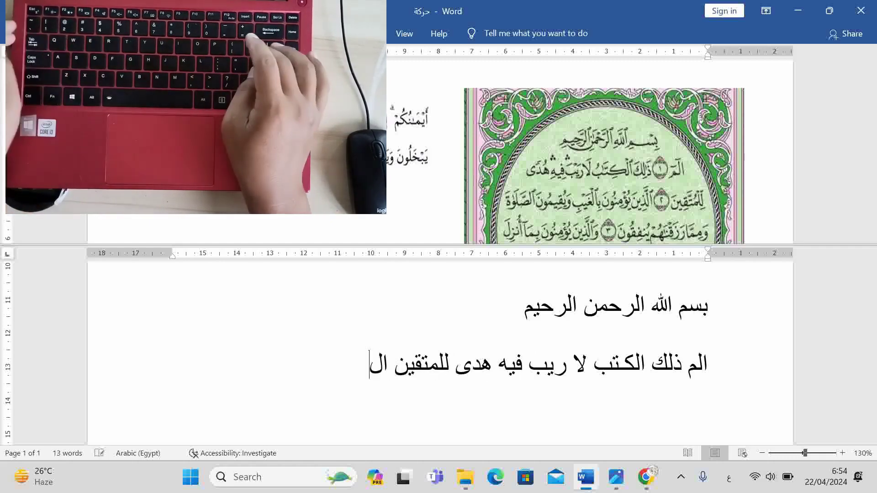
type("ذين")
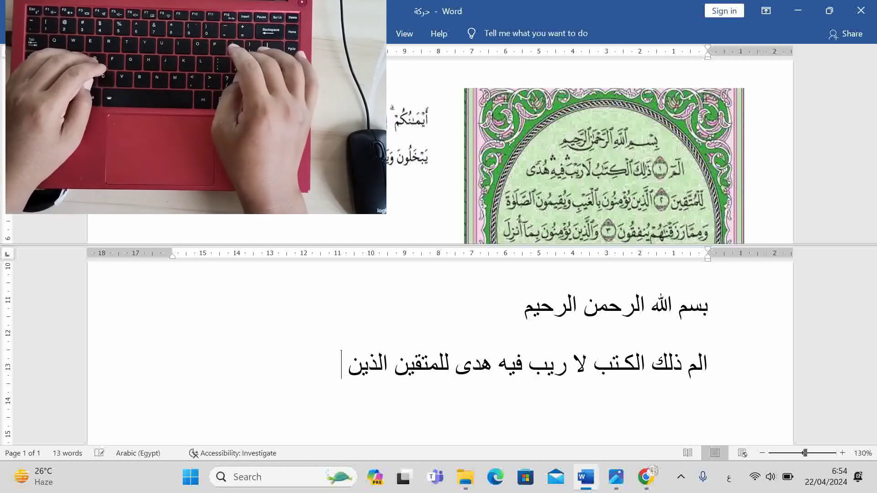
type(" يؤ")
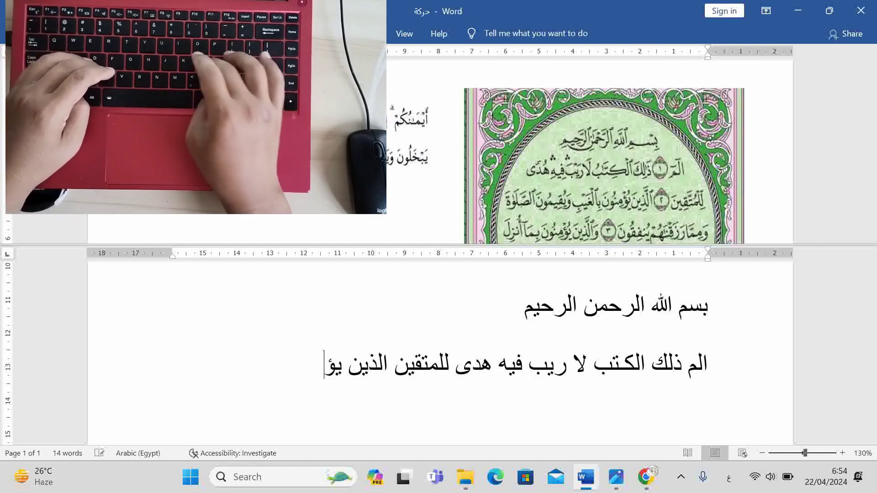
type("من")
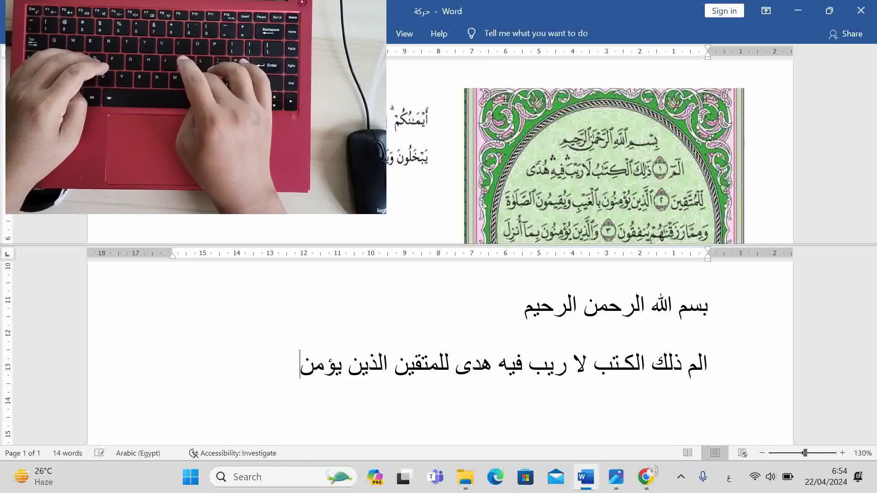
type("ون با")
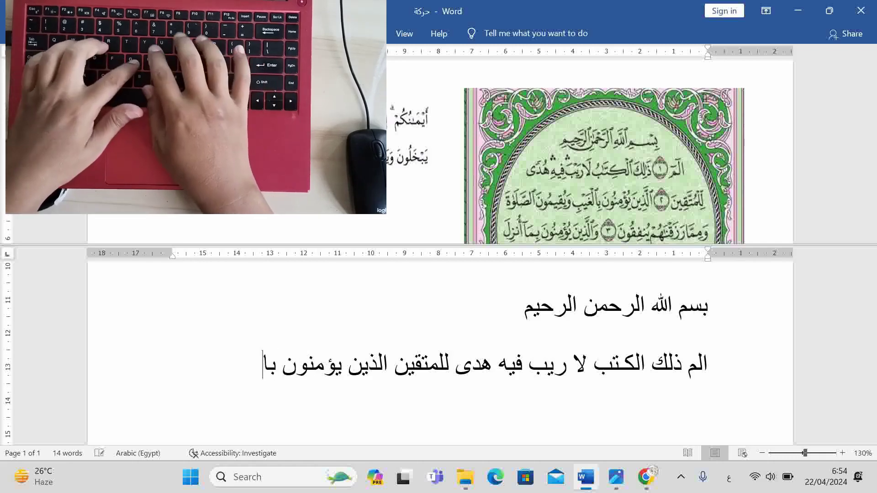
type("لغيب")
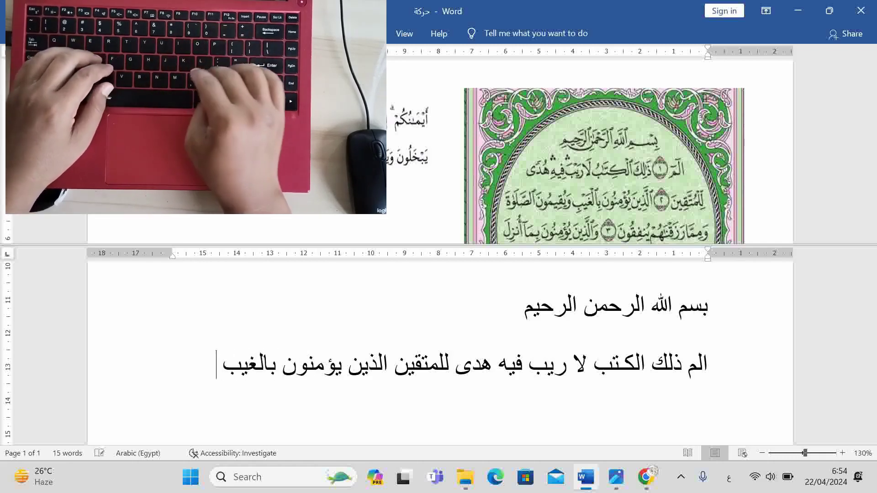
- Continue the text with "ويقيمون الصلوة", ending the last word in a ta marbuta
type(" ويق")
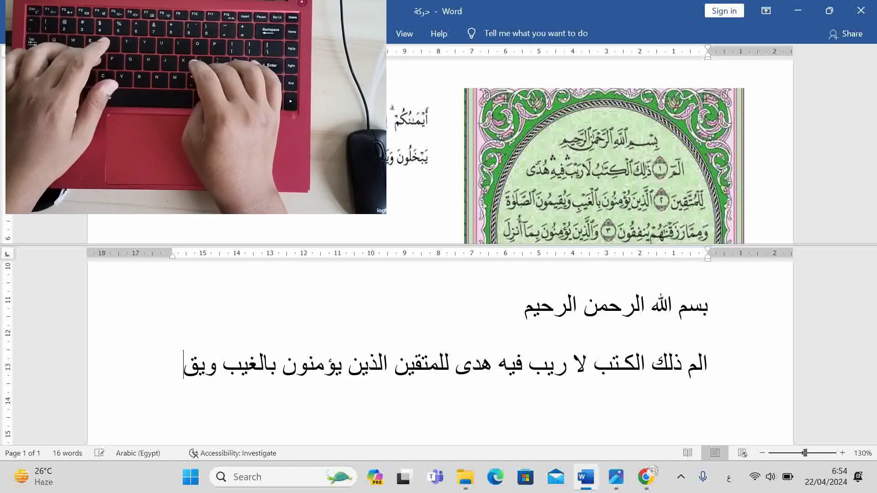
type("يمون")
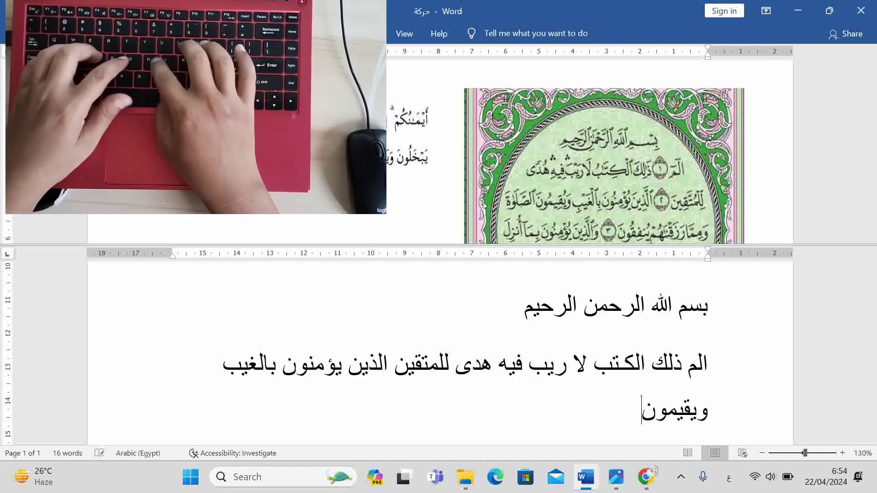
type(" الصلوا")
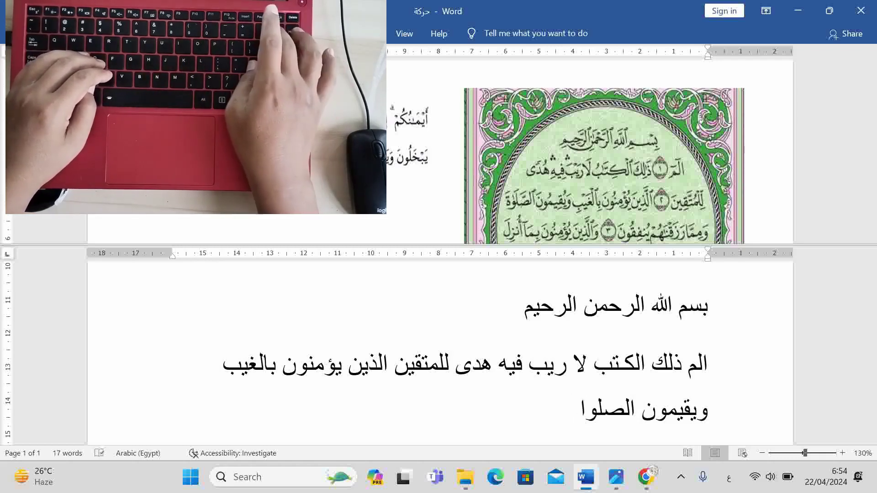
key("BackSpace")
type("ة")
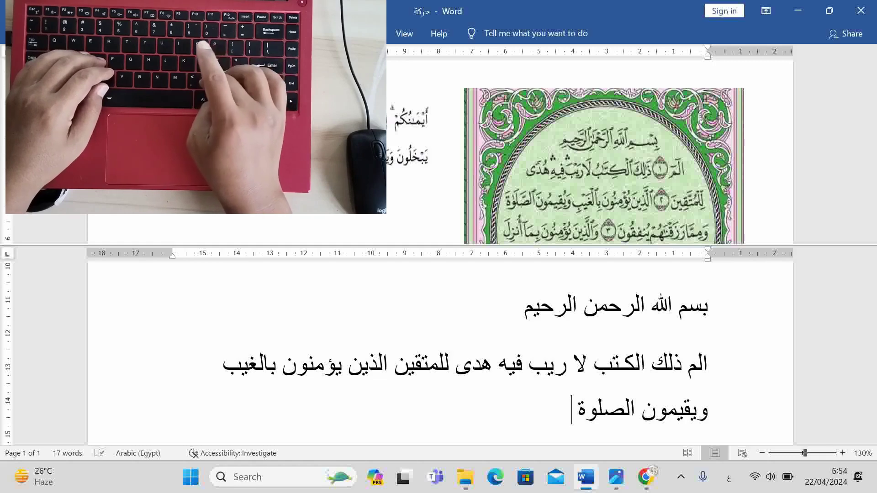
- Write "ومما رزقنهم ينفقون" after "الصلوة"
type(" ومما")
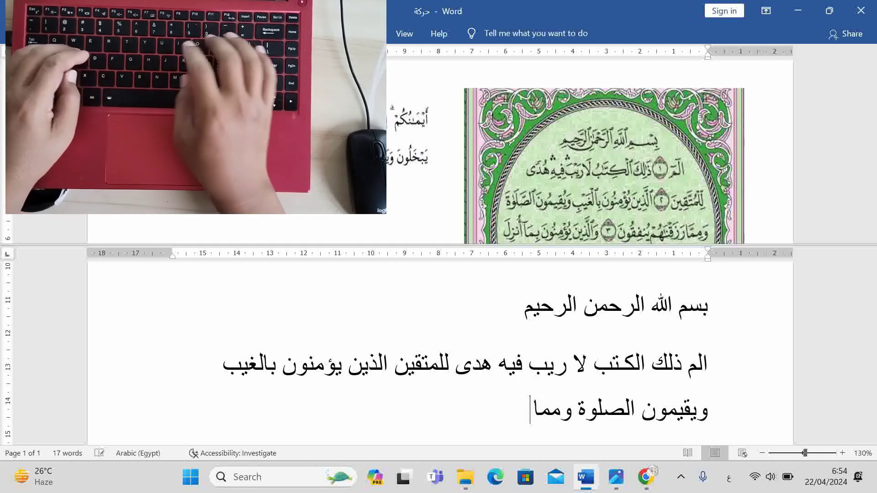
type(" رز")
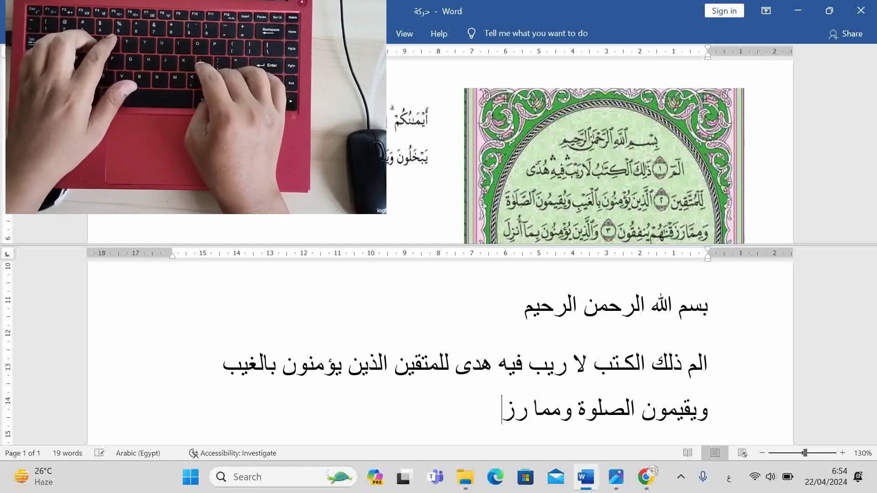
type("قنهم")
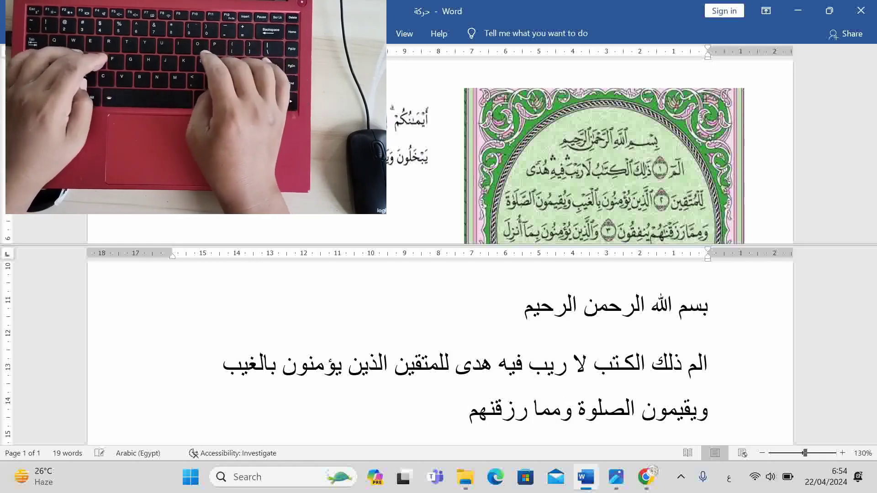
type(" ينفقون")
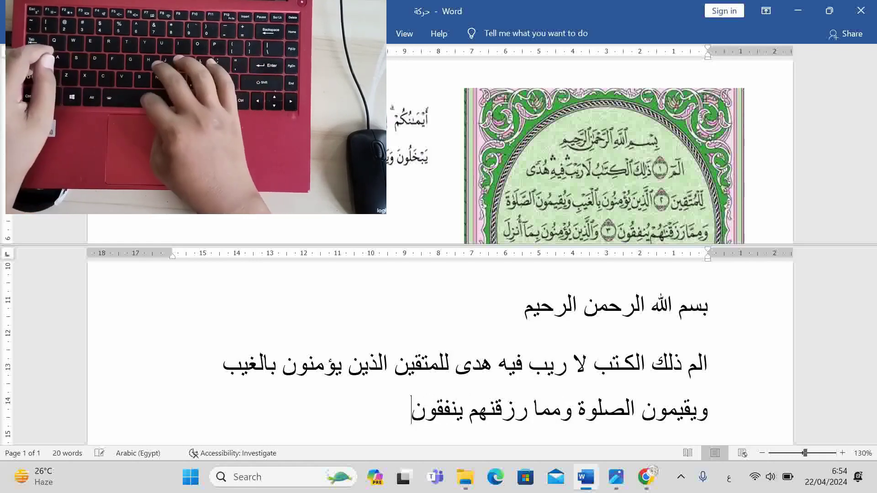
- Add "والذين يؤمنون" after "ينفقون", with the hamza of the second word seated on a waw
type(" وال")
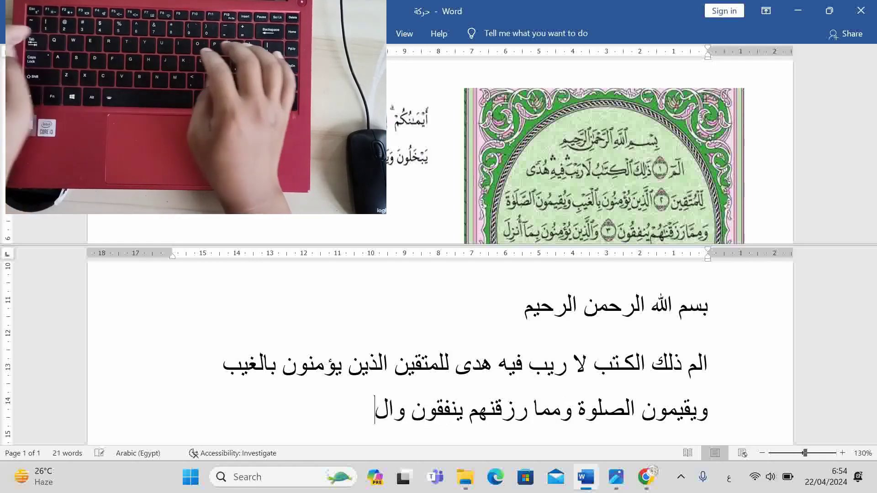
type("ذين ")
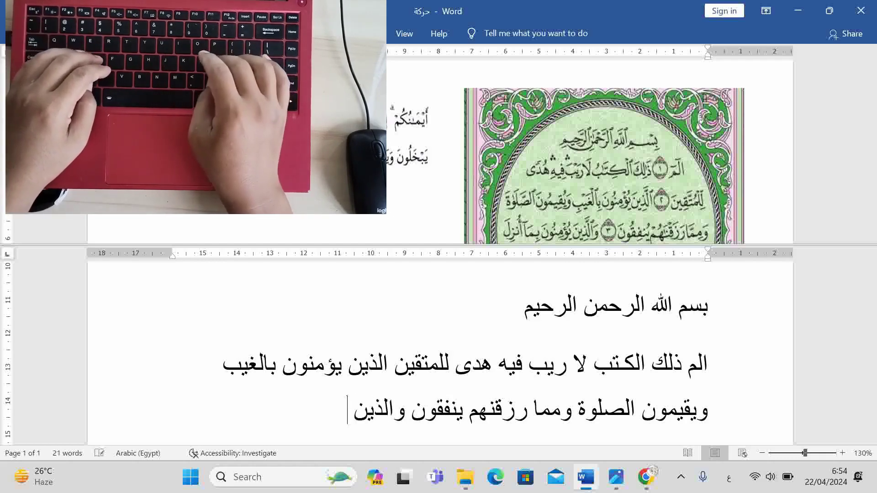
type("يءمنو")
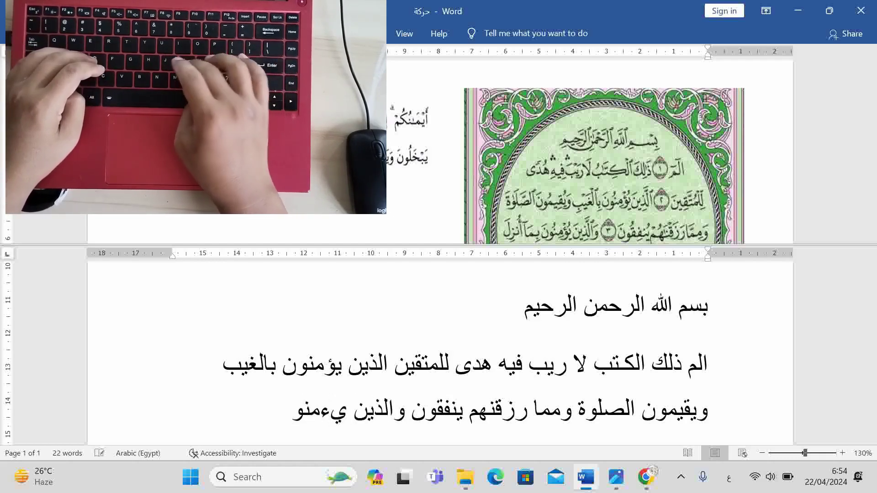
type("نَ")
key("BackSpace")
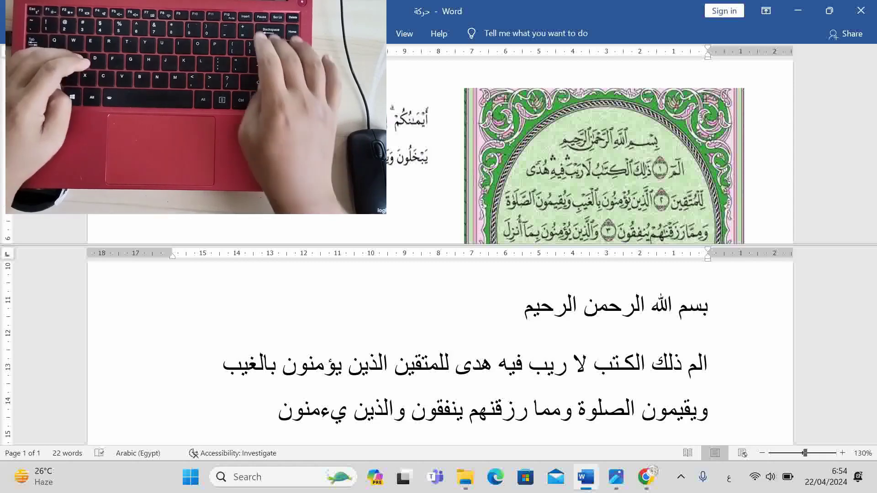
key("BackSpace")
type("ؤ")
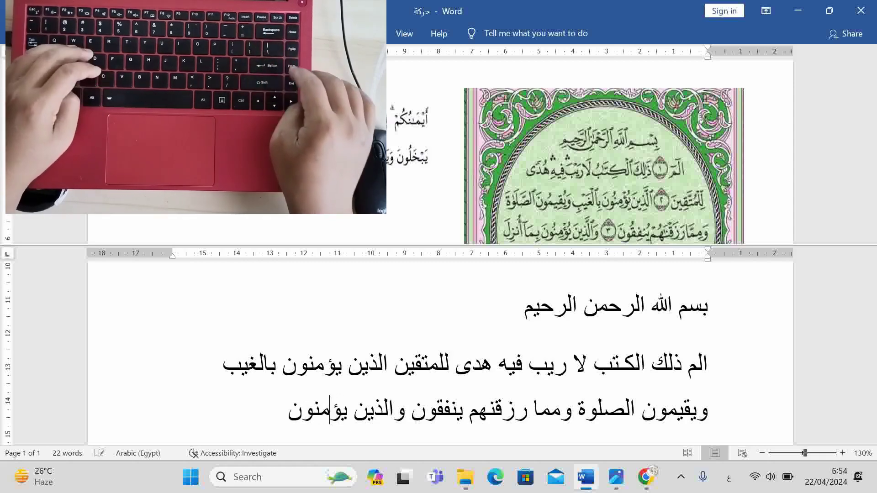
key("Left")
key("Left")
key("Left")
key("Left")
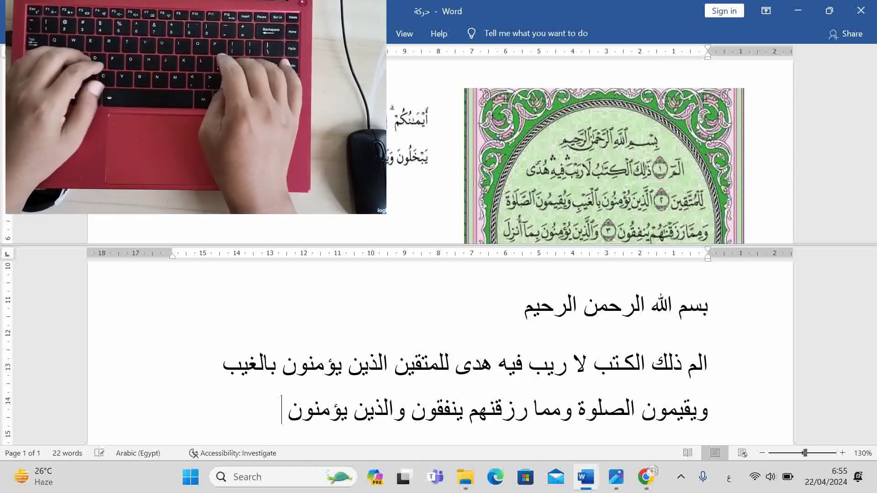
- Continue the verse after "والذين يؤمنون" with "بما أنزل إليك"
type("بما")
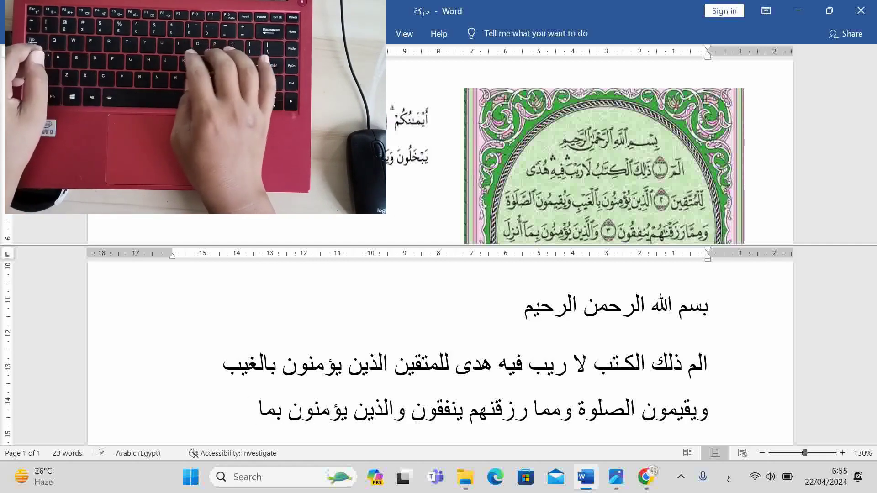
type(" أنزل")
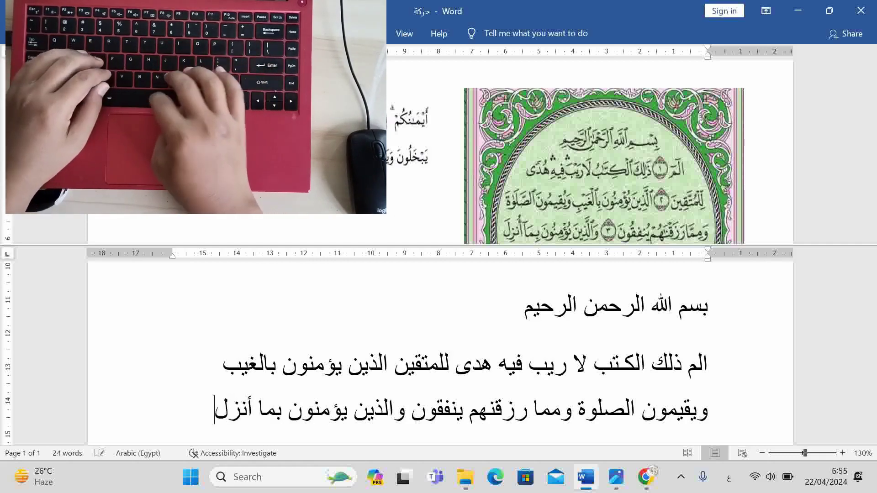
type(" إيك")
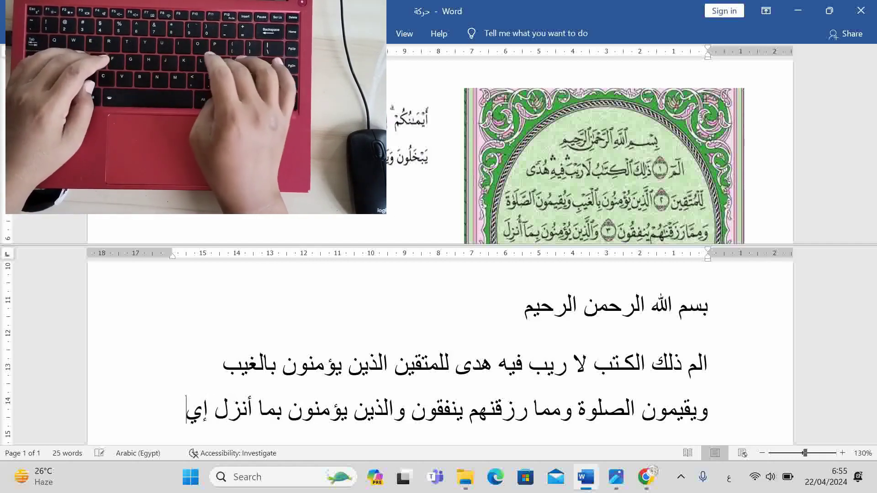
key("Right")
key("Right")
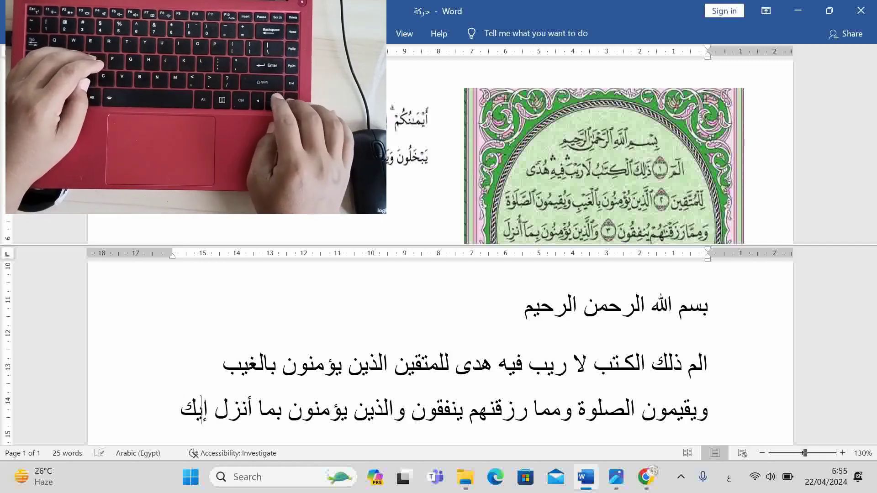
type("ل")
key("Left")
key("Left")
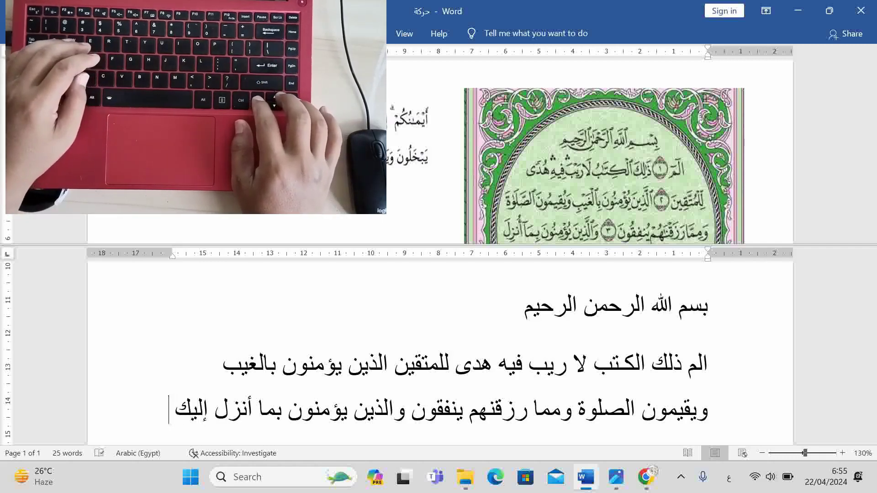
- Start a new line below the verse ending in "إليك" and write "وما أنزل من قبلك" on it
scroll(439, 352, "down", 2)
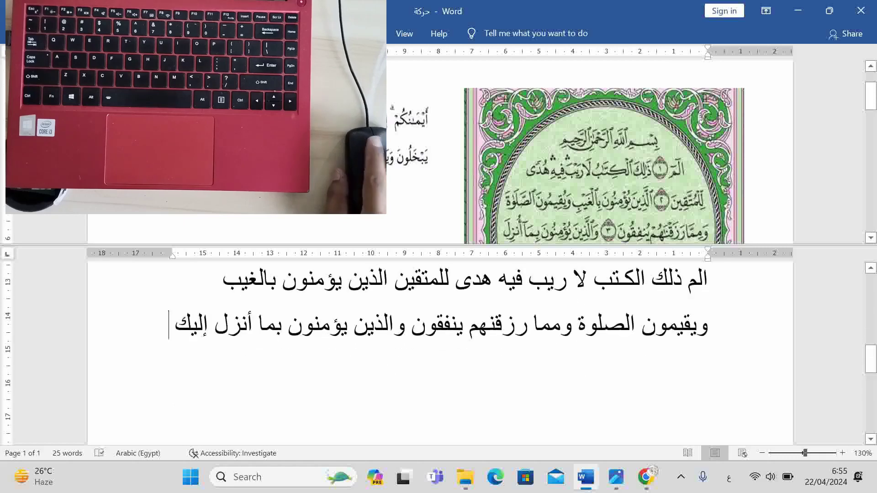
scroll(603, 150, "down", 3)
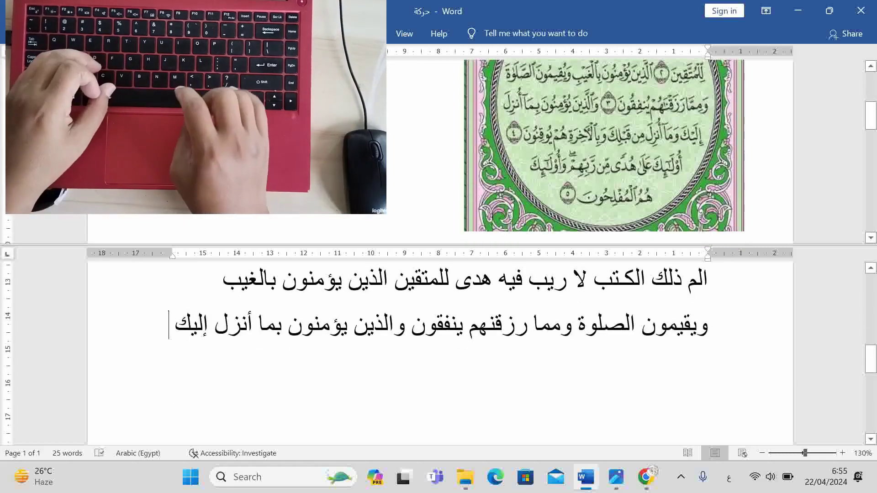
key("Return")
type("وما")
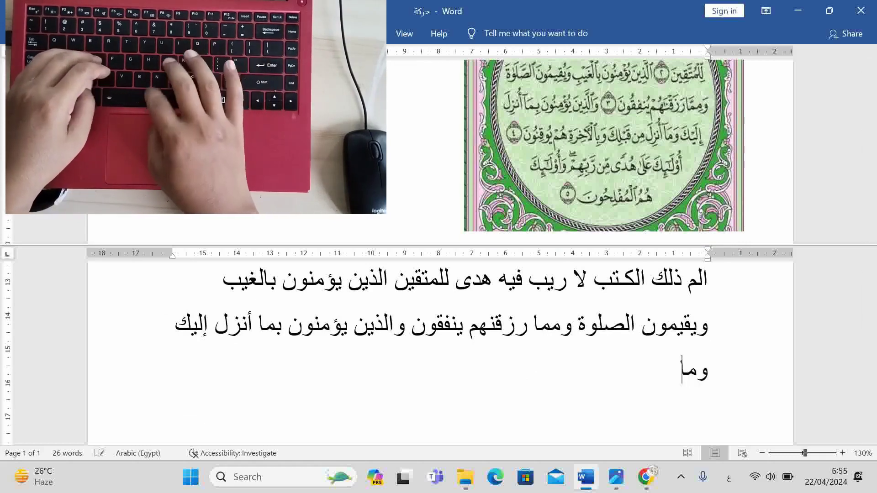
type(" أنزل ")
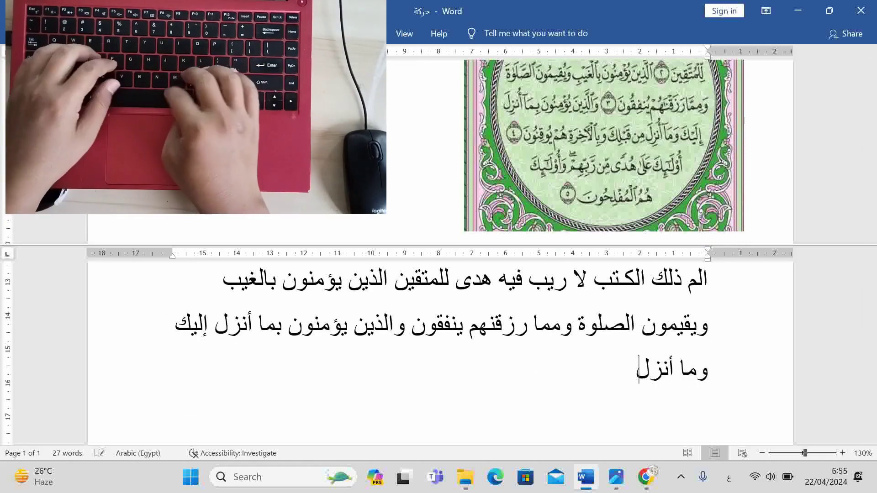
type("من")
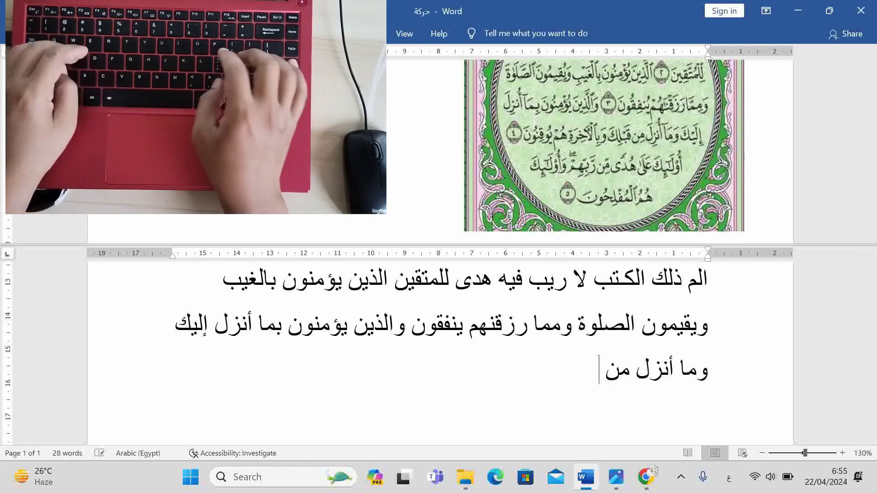
type(" قبلك")
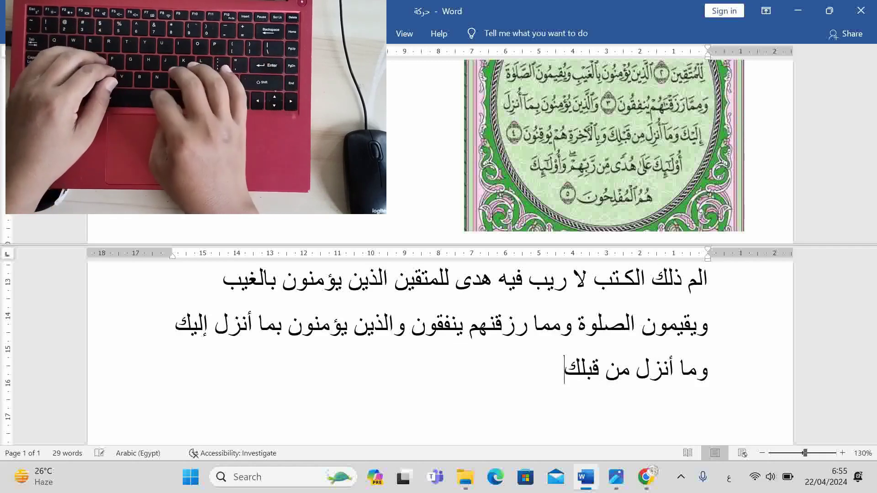
- Continue the line after "قبلك" with "وبالأخرة هم يوقنون"
type(" وب")
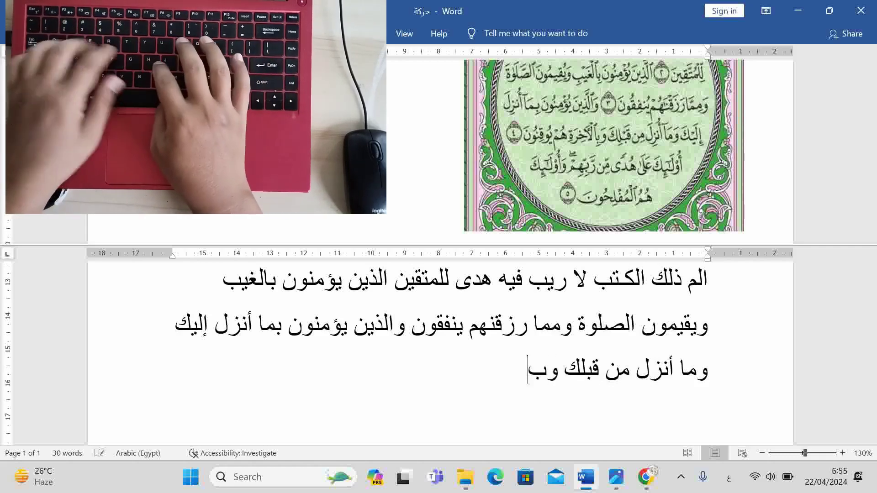
type("الأخر")
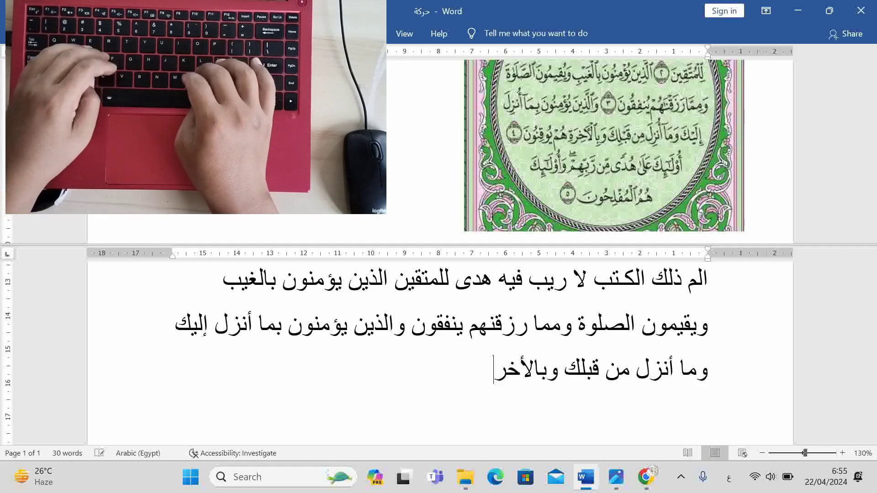
type("ة ه")
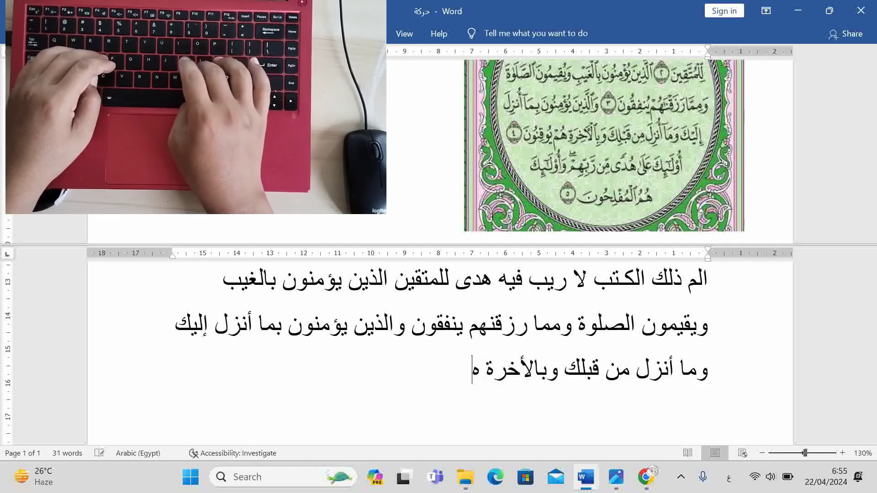
type("م يو")
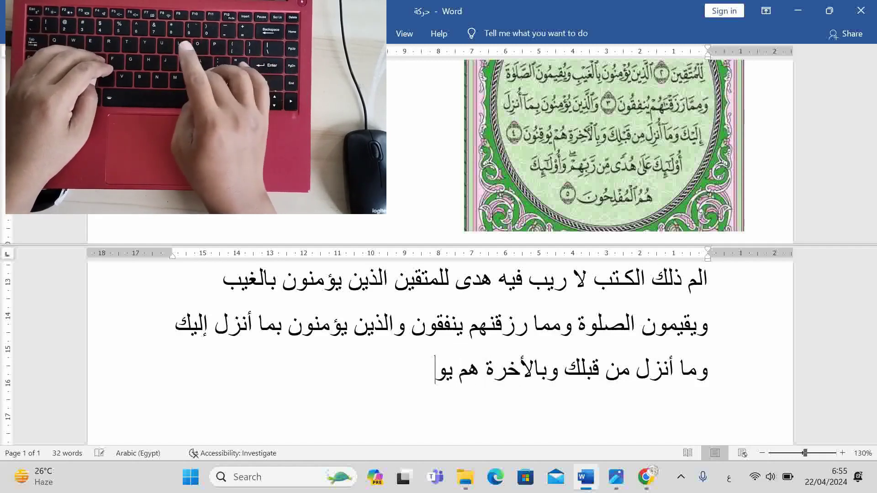
type("ق")
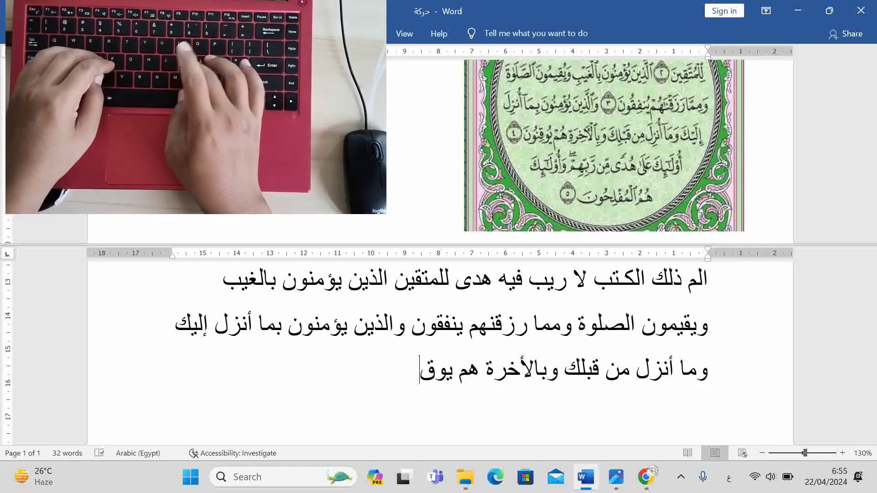
type("نون ")
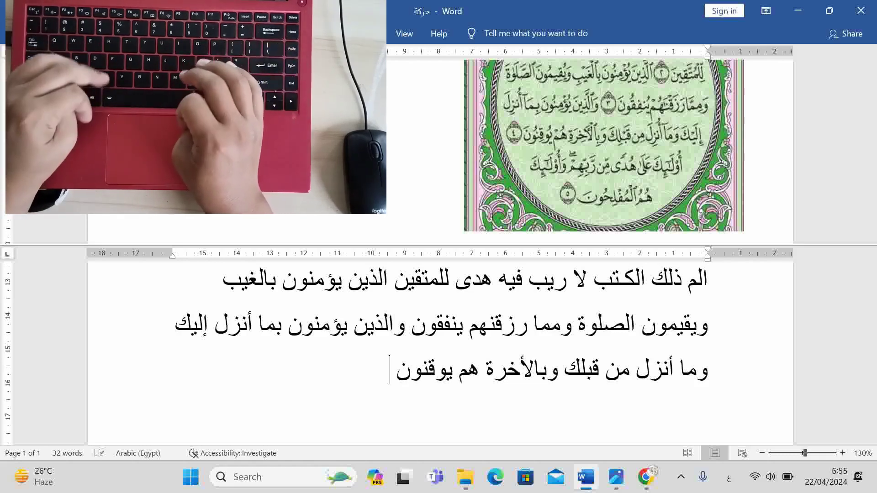
- Add "أولـئك" after "يوقنون", with an elongation stroke after the lam and the hamza seated on a ya
type("أ")
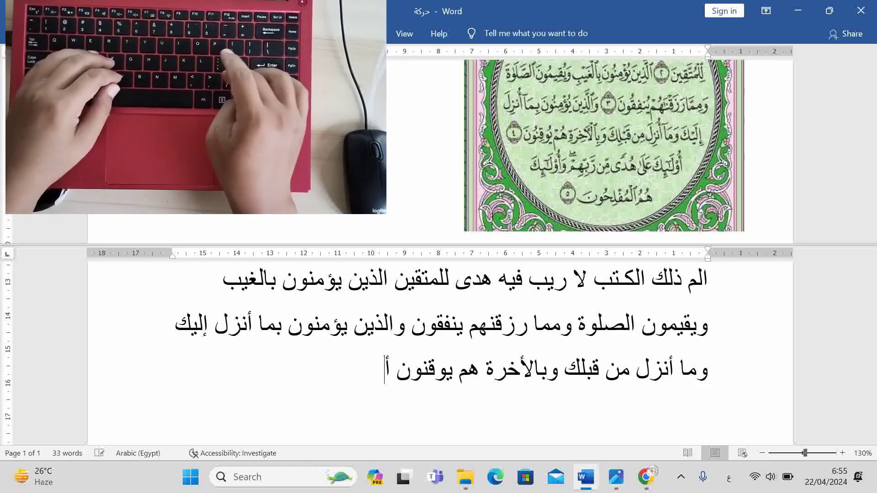
type("ول")
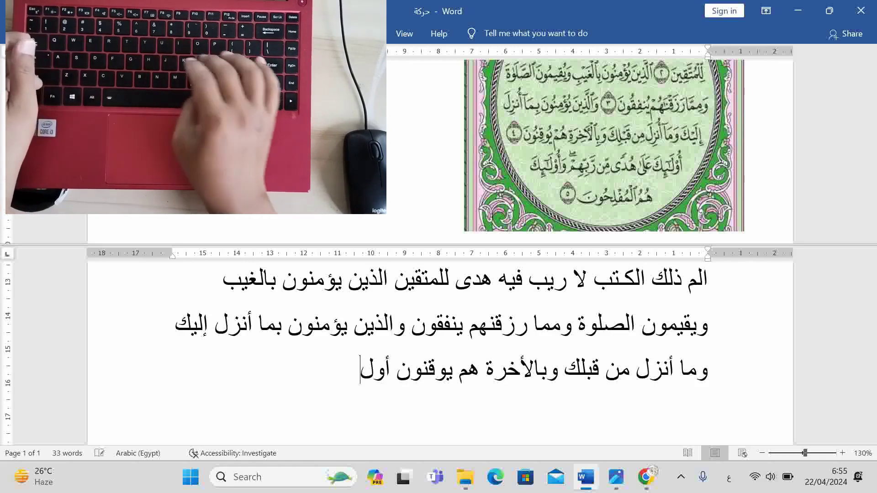
type("ـ")
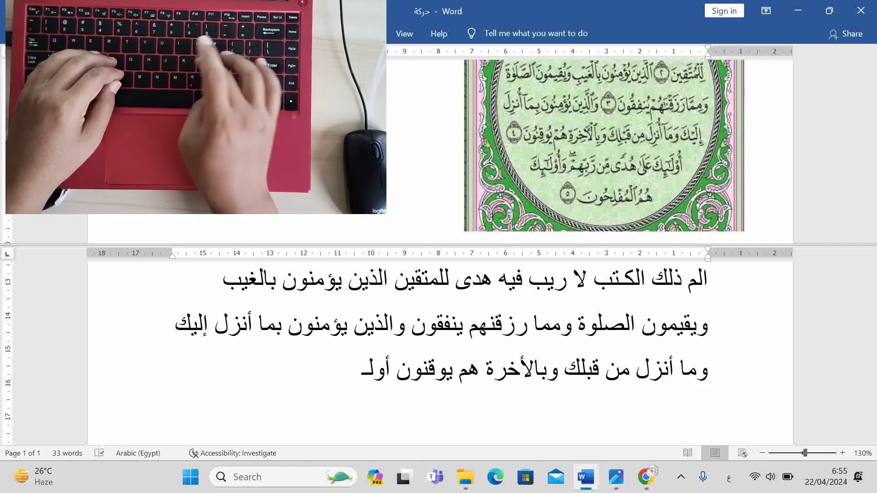
type("ئ")
key("BackSpace")
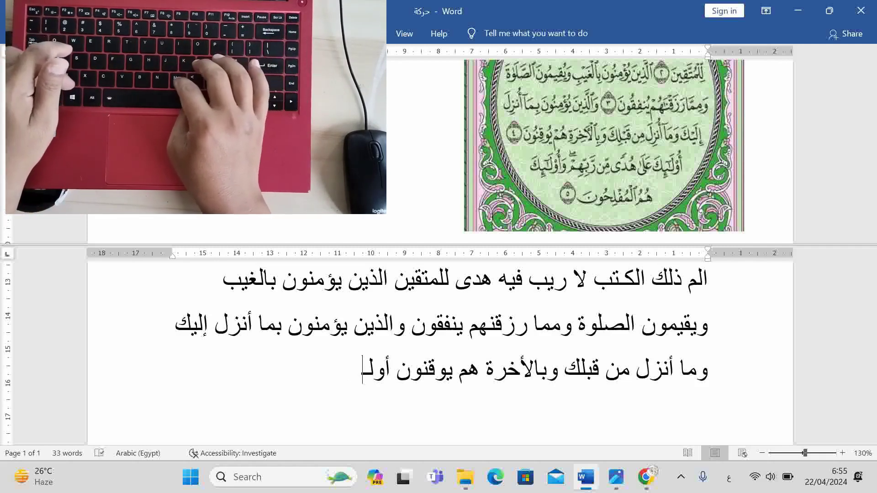
type("ئ")
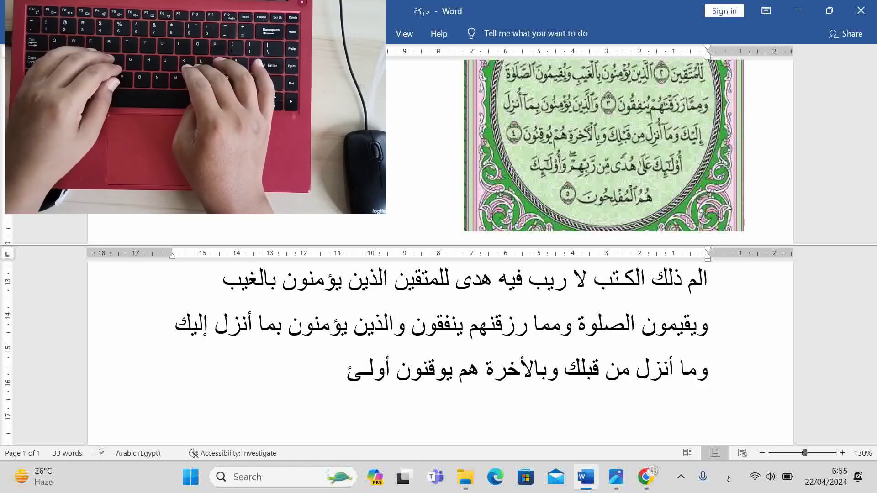
type("ك")
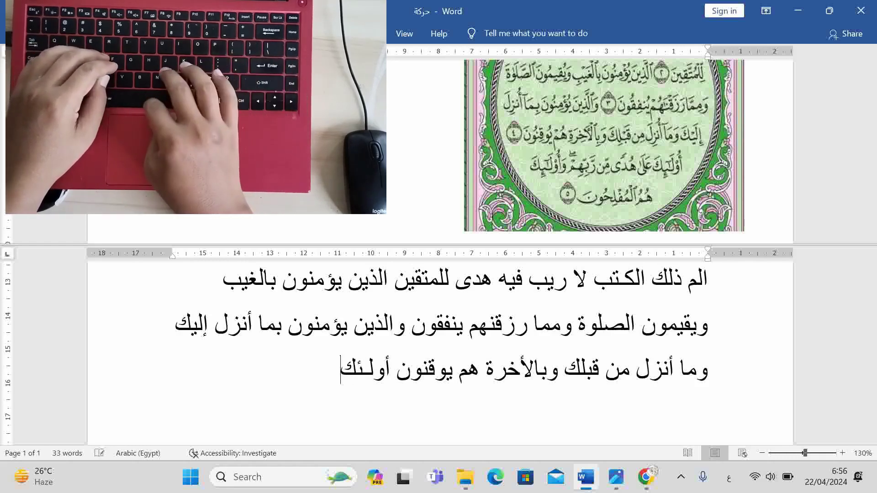
- Write "على هدى من ربهم" after "أولـئك"
type(" ع")
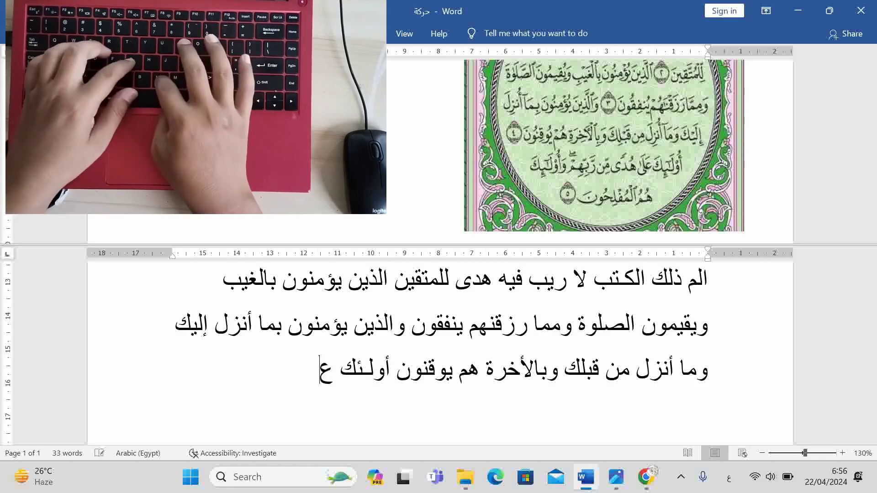
type("لى هدى")
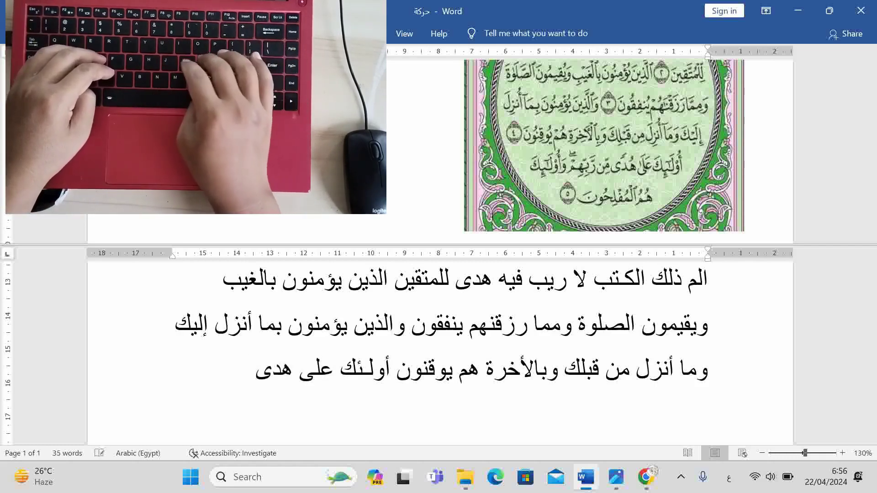
type(" من ربه")
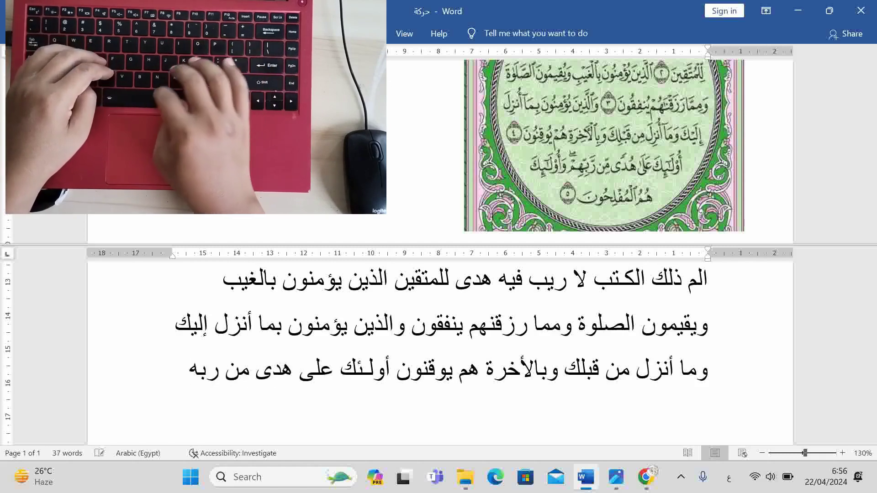
type("م")
- Write the closing words "وأولـئك هم المفلحون" on a new line, with an elongation stroke before the hamza
key("Return")
type("وأو")
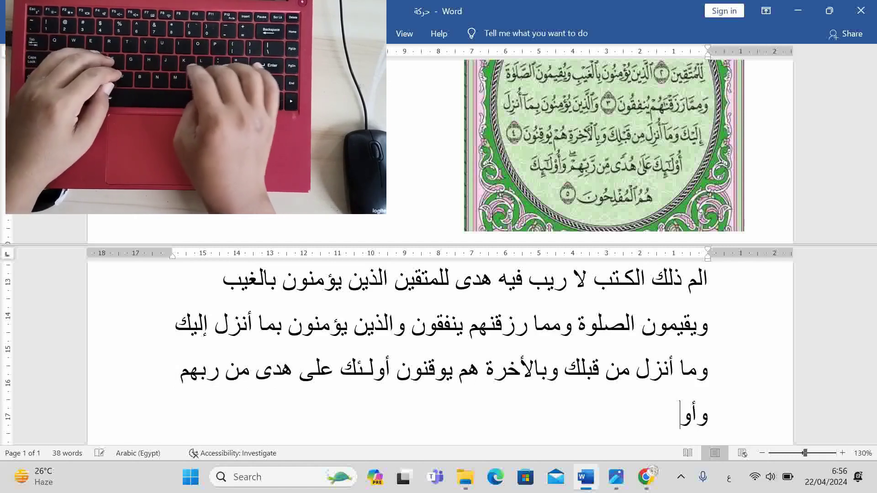
type("لـ")
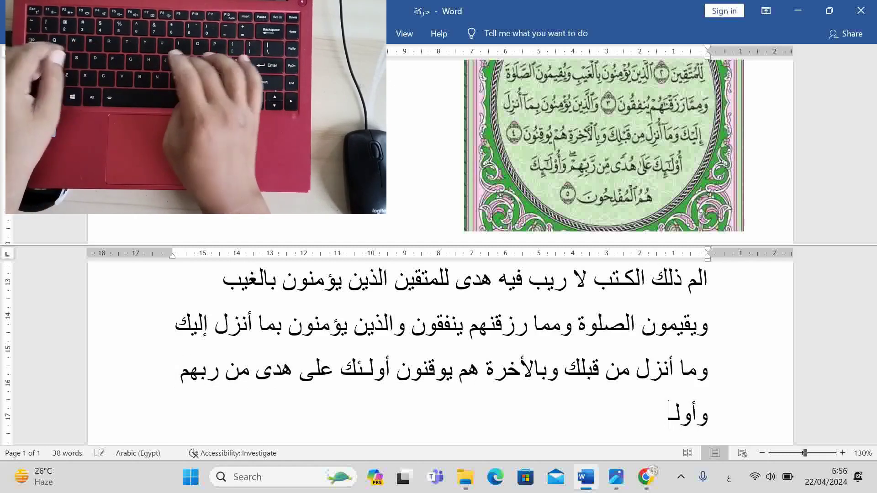
type("ئك")
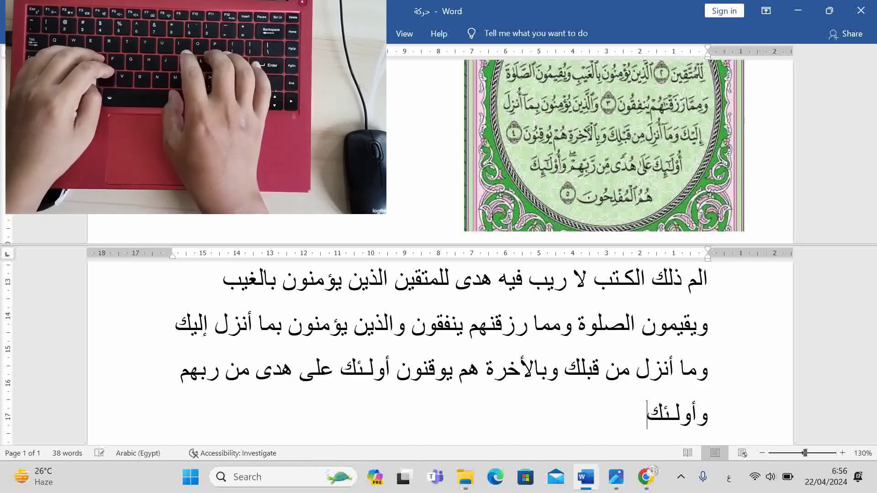
type(" هم الم")
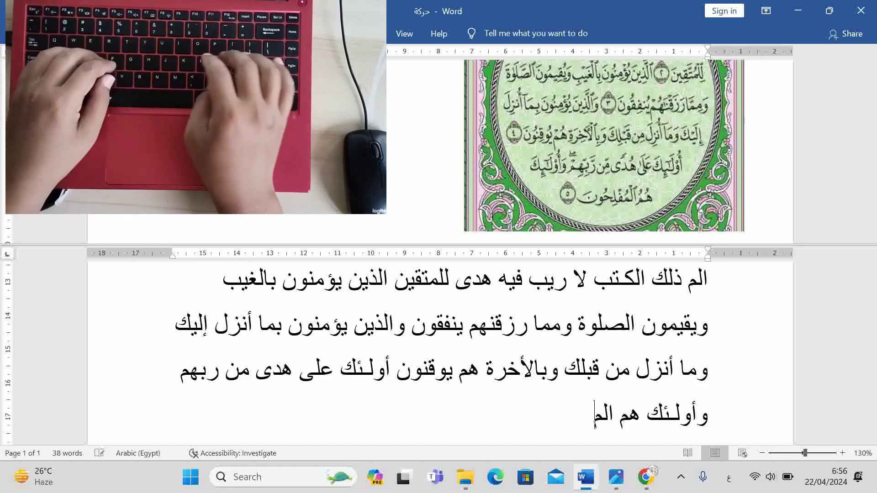
type("فلحون")
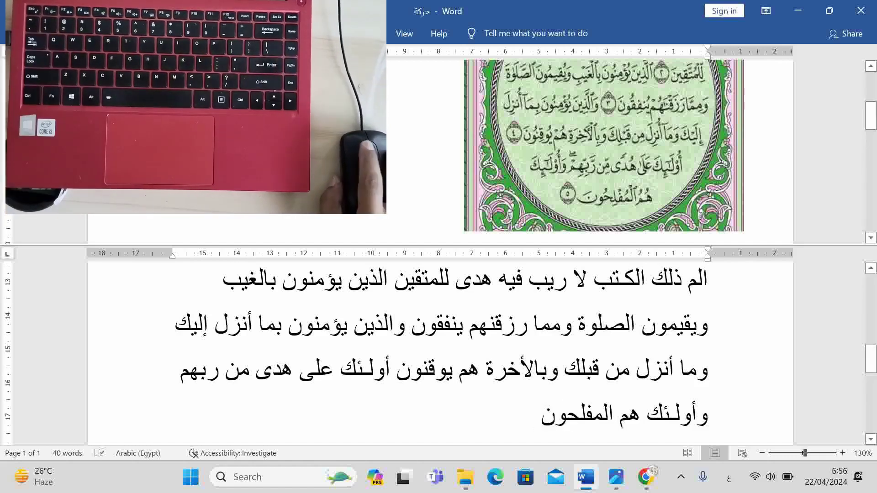
- Show the beginning of the reference picture and shrink its split pane to give the typed verses more room
scroll(439, 352, "up", 1)
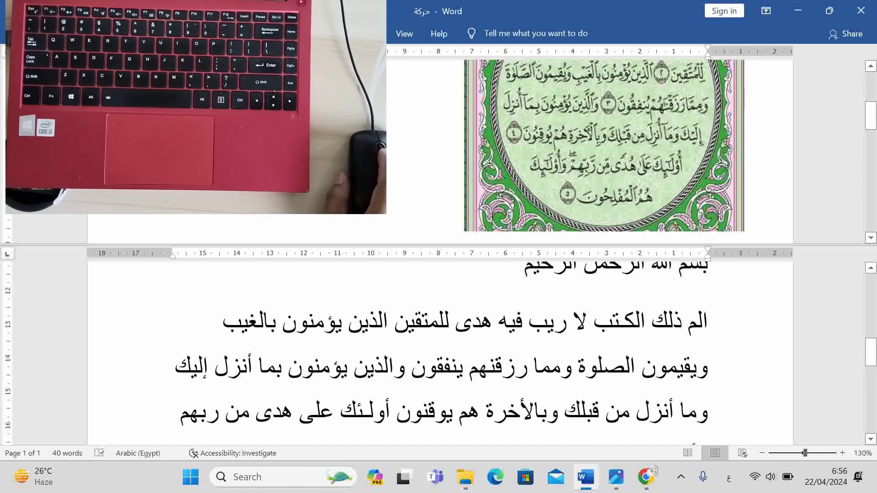
left_click(603, 147)
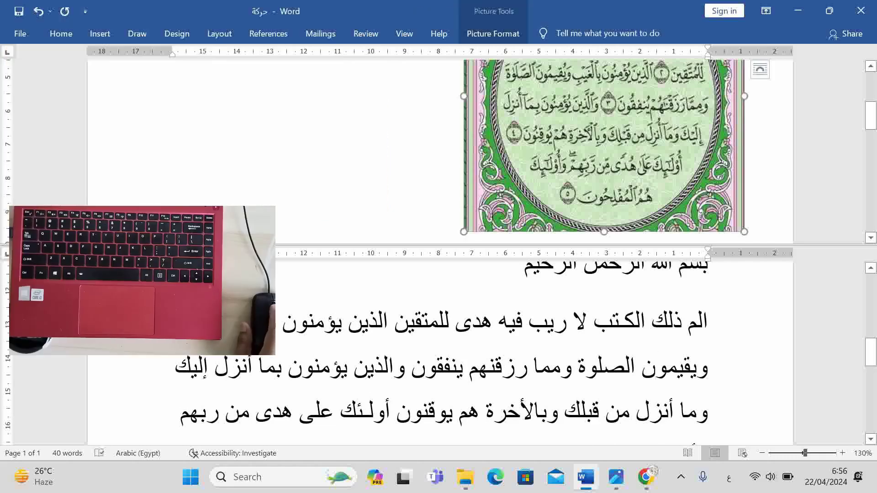
scroll(603, 151, "up", 3)
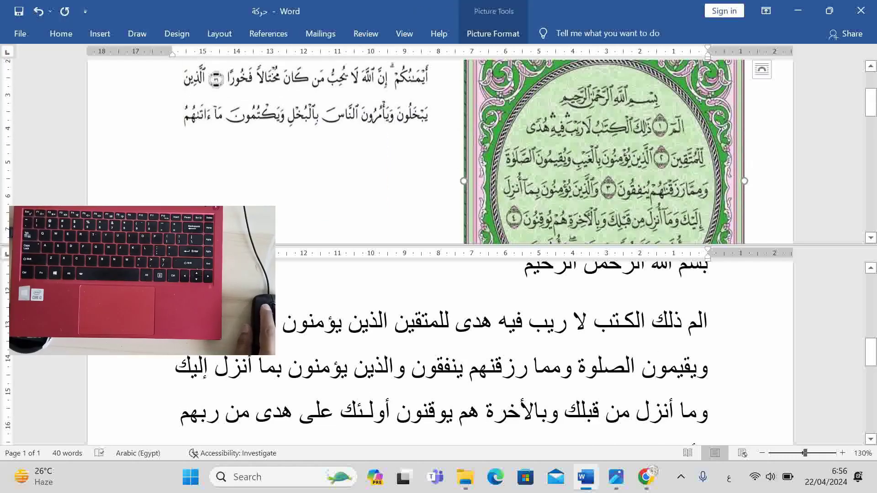
left_click_drag(503, 246, 503, 189)
key("Escape")
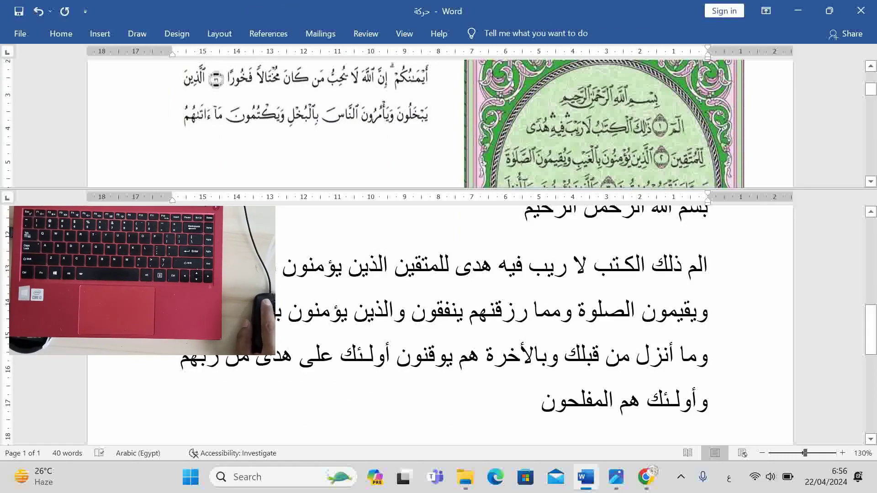
- Select the typed verses from "بسم الله الرحمن الرحيم" through "المفلحون" and justify them
left_click(655, 311)
scroll(457, 320, "up", 2)
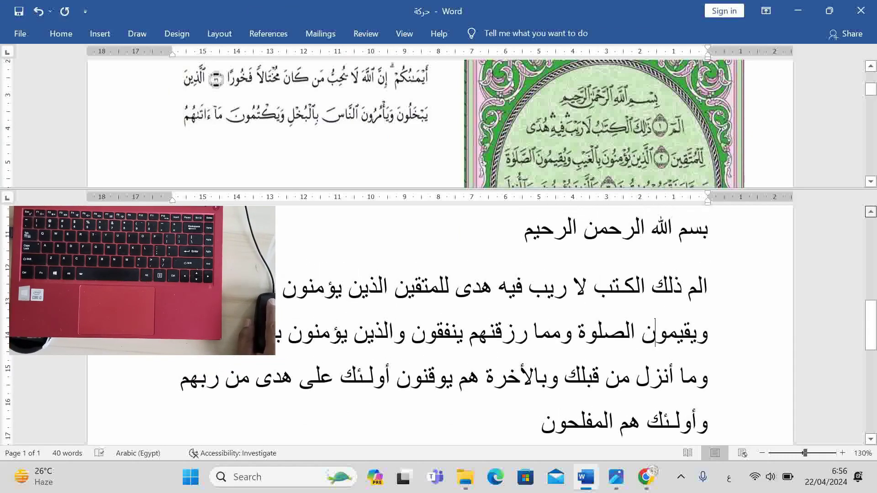
scroll(441, 327, "up", 1)
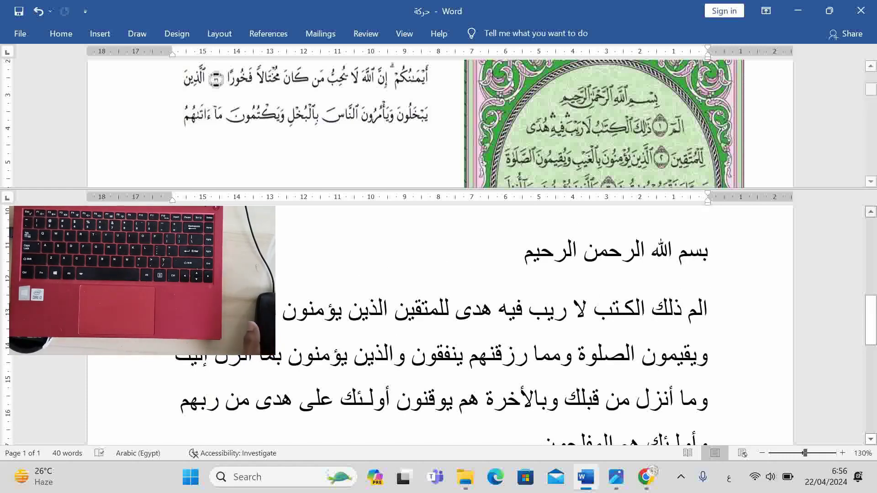
left_click_drag(709, 251, 522, 438)
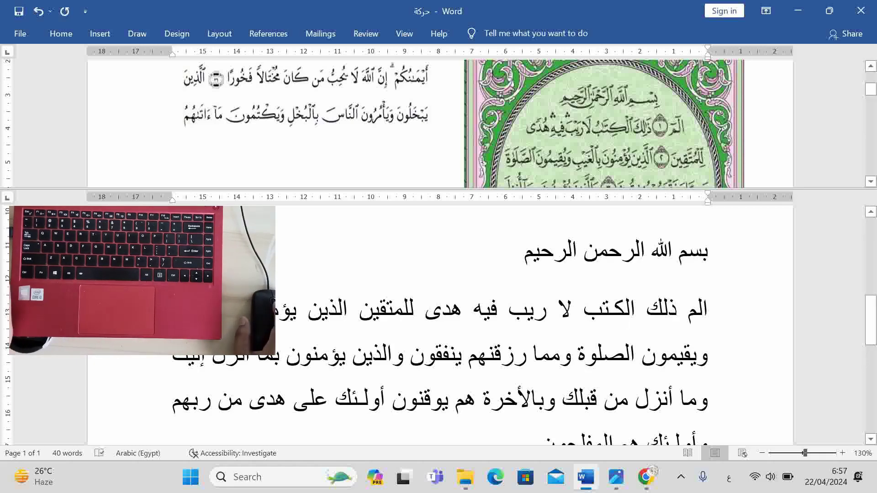
- Enlarge the reference picture's pane to 170% and examine the marks on the opening words of the verses
scroll(438, 119, "up", 4)
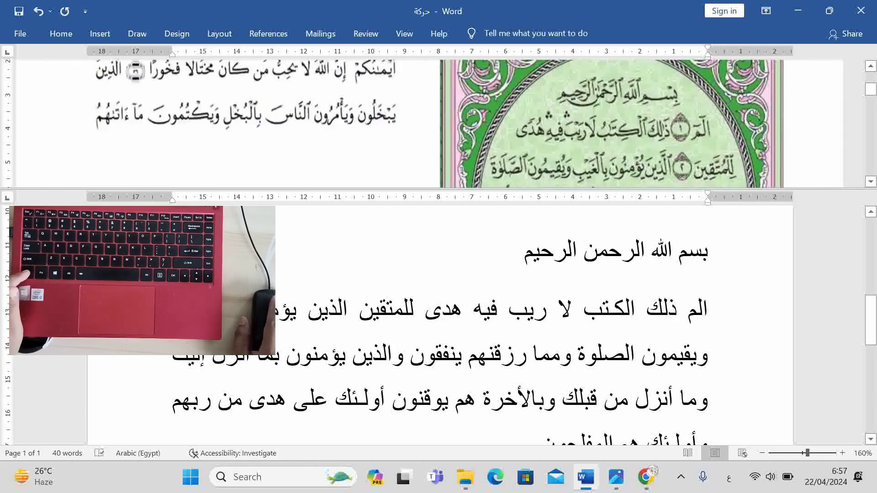
left_click(624, 309)
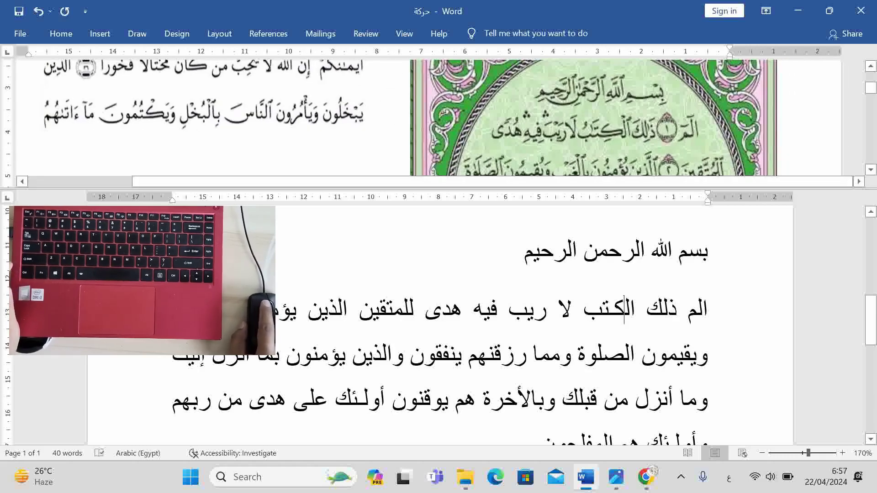
left_click(616, 133)
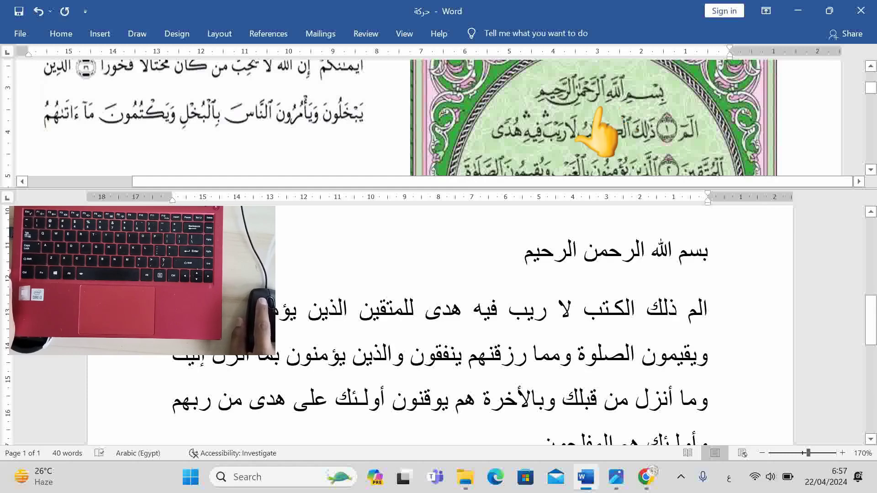
left_click(584, 116)
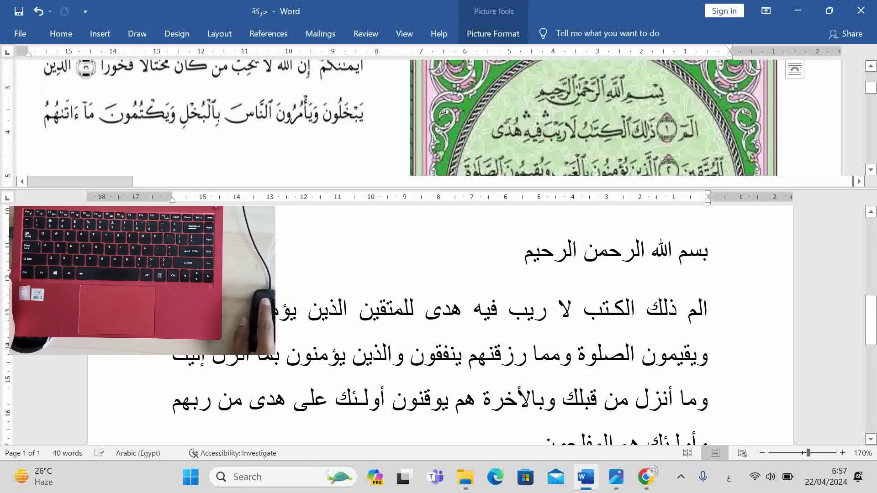
scroll(594, 116, "down", 2)
scroll(594, 117, "up", 2)
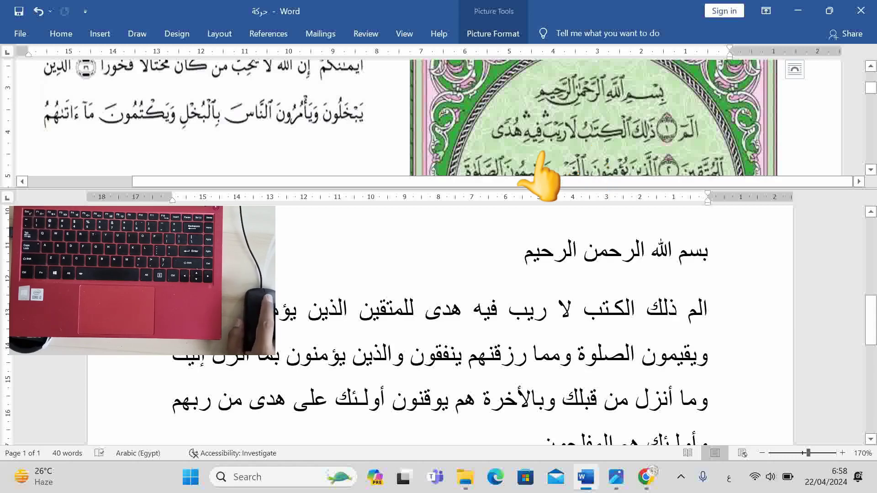
- Return to the typed verses and turn off Collapse the Ribbon so the commands stay displayed
left_click(625, 310)
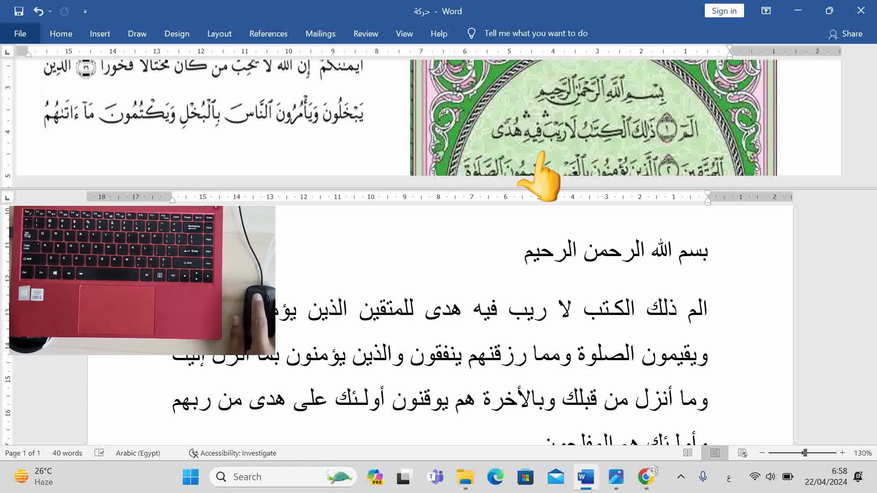
key("alt+f")
key("Escape")
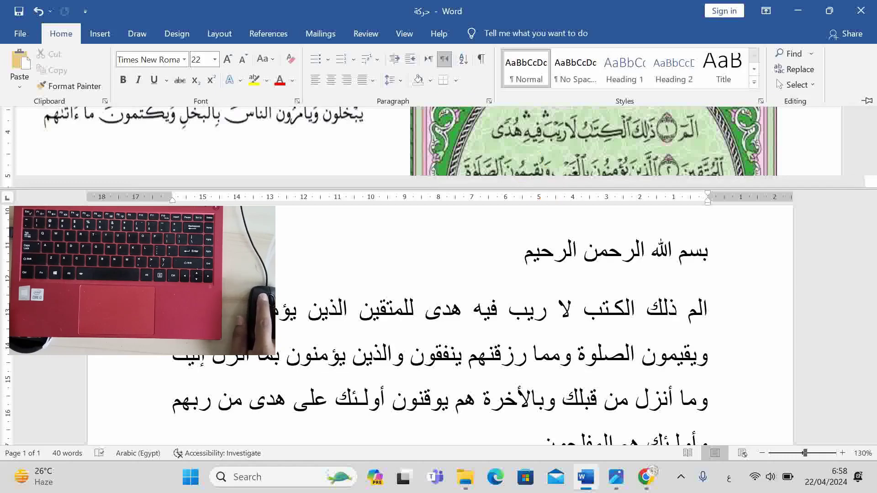
right_click(733, 67)
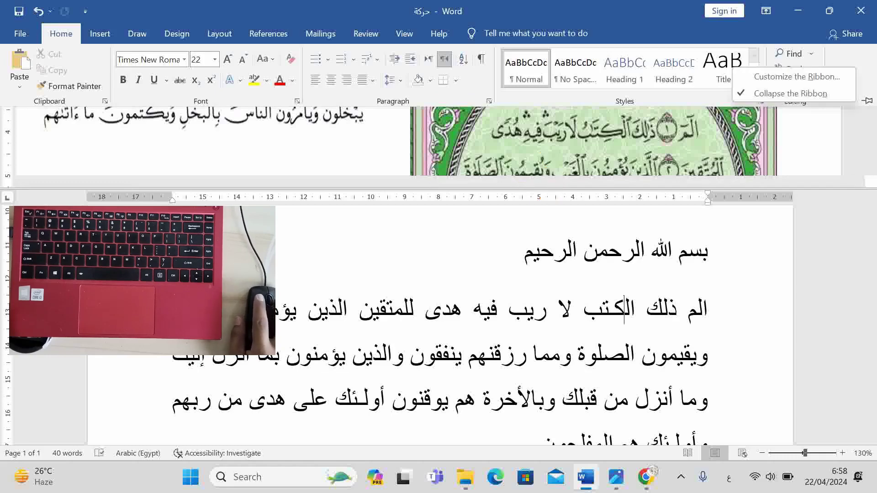
left_click(776, 92)
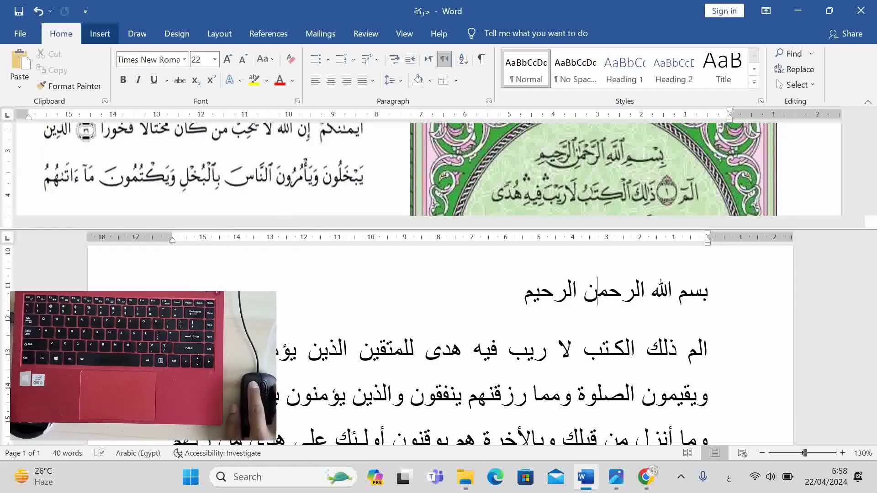
- Open the full Symbol dialog from the word "الرحمن", keeping Times New Roman as its font
left_click(100, 34)
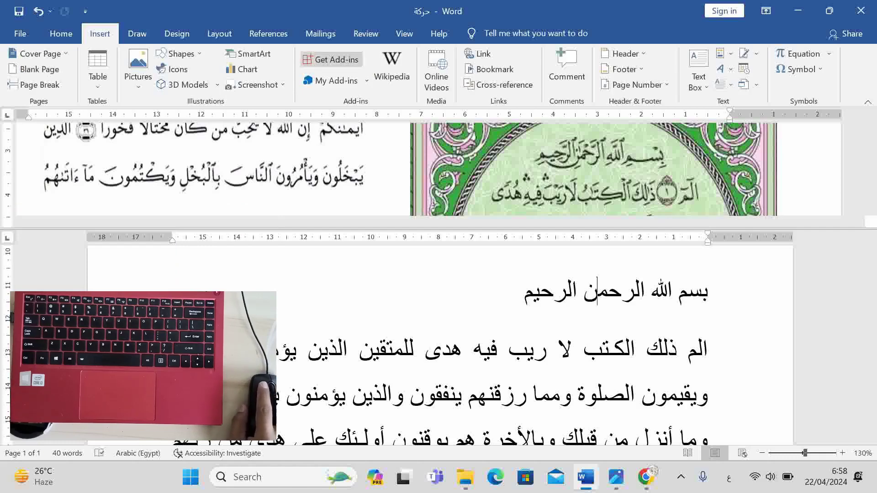
left_click(798, 69)
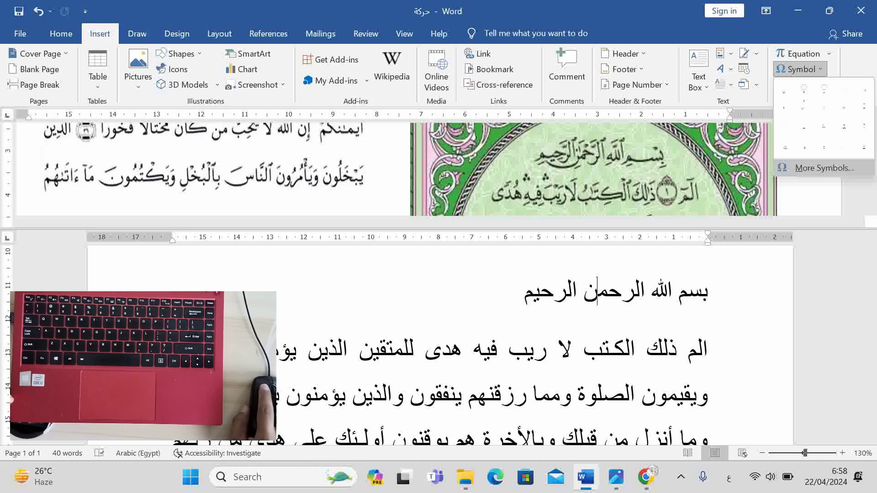
left_click(817, 168)
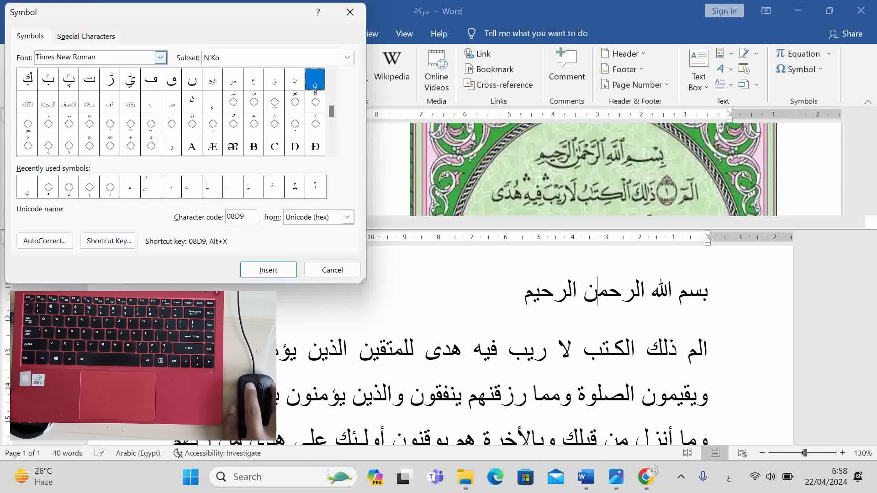
left_click(161, 57)
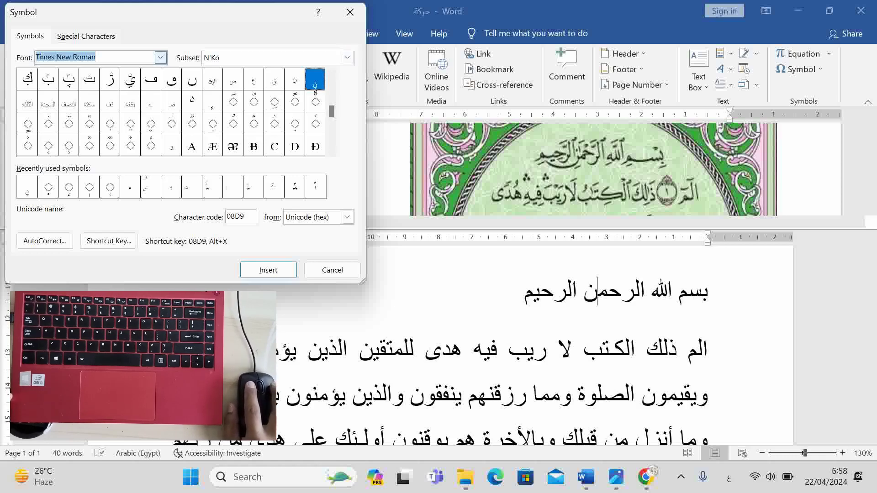
left_click(71, 56)
- Show the Arabic subset of the Times New Roman symbols
left_click(347, 58)
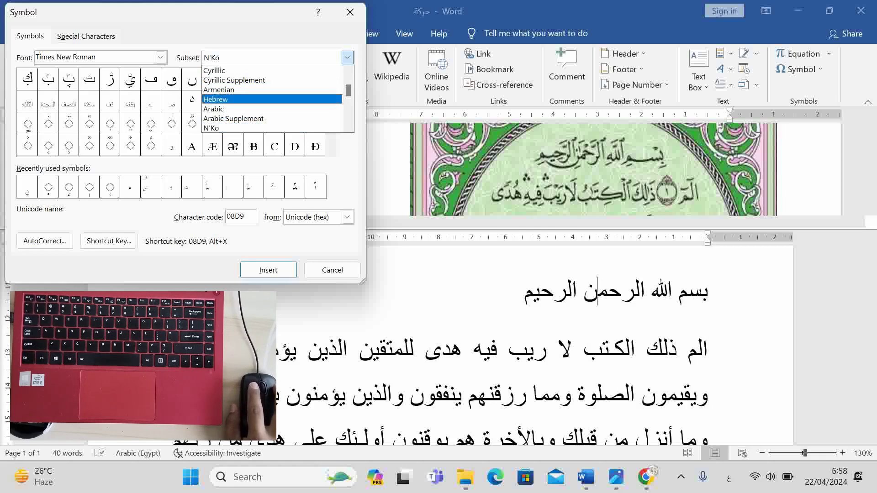
key("Up")
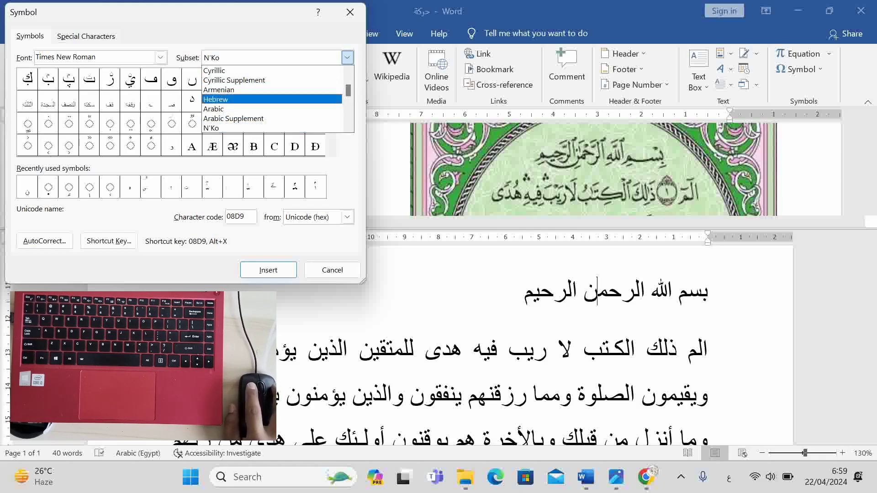
key("Return")
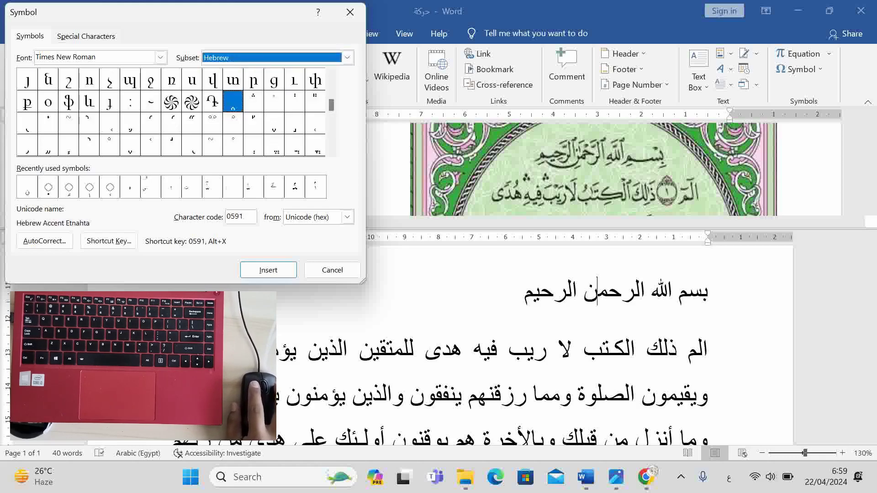
key("alt+Down")
key("Down")
key("Return")
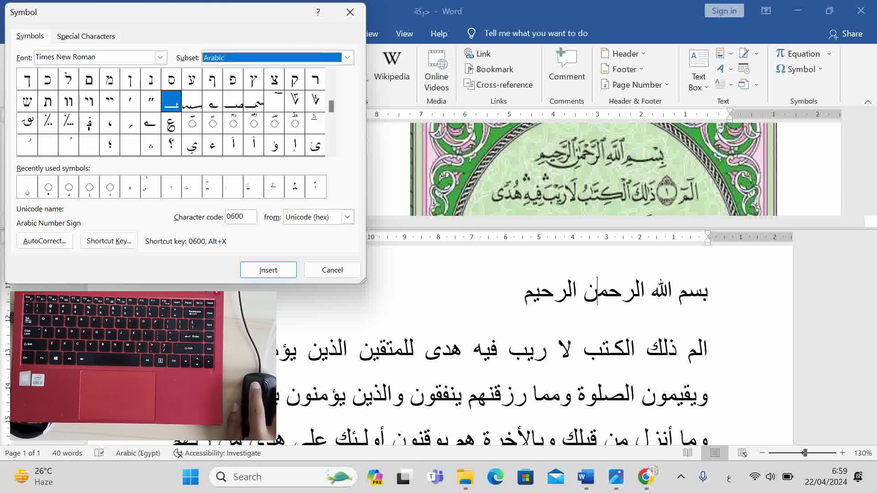
left_click(347, 57)
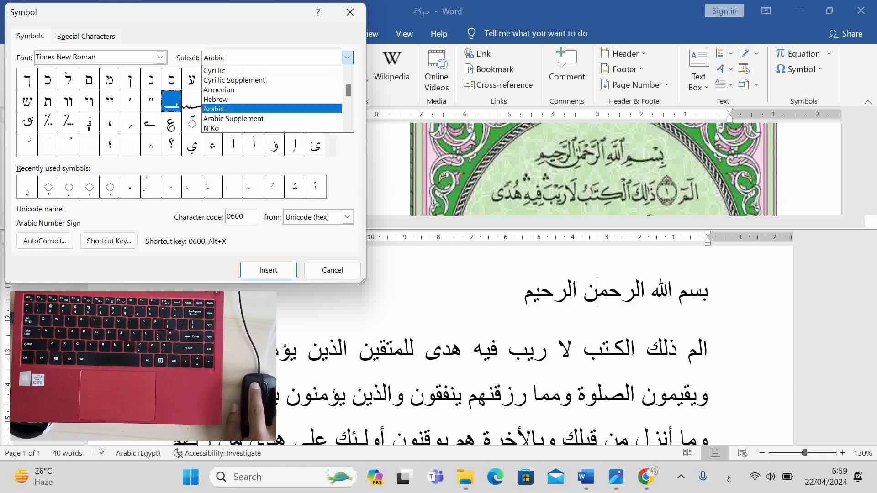
key("Escape")
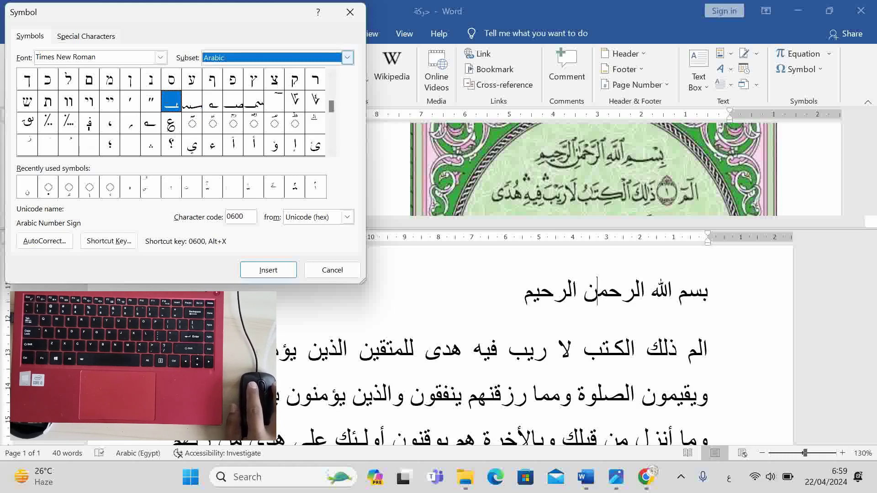
left_click(347, 58)
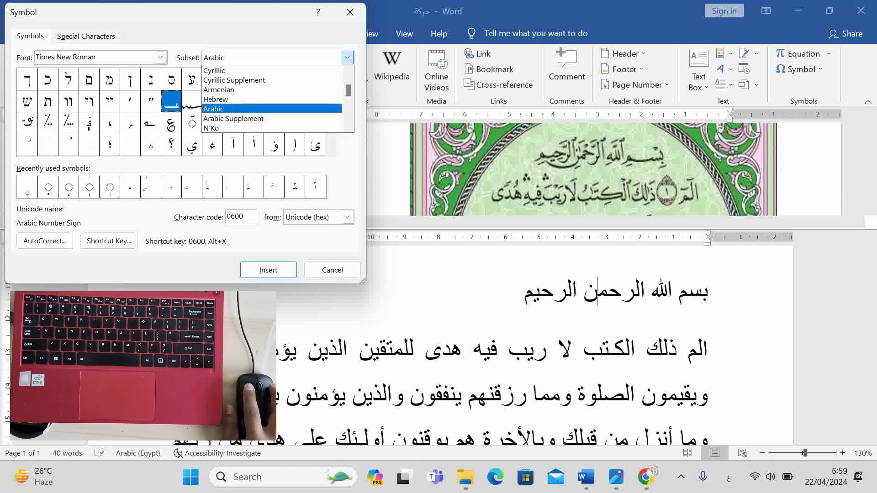
left_click(272, 108)
- Add harakat to the opening words, giving "بِسْمِ اللهِ", plus the shadda and fatha on the ra of "الرحمن"
left_click(597, 291)
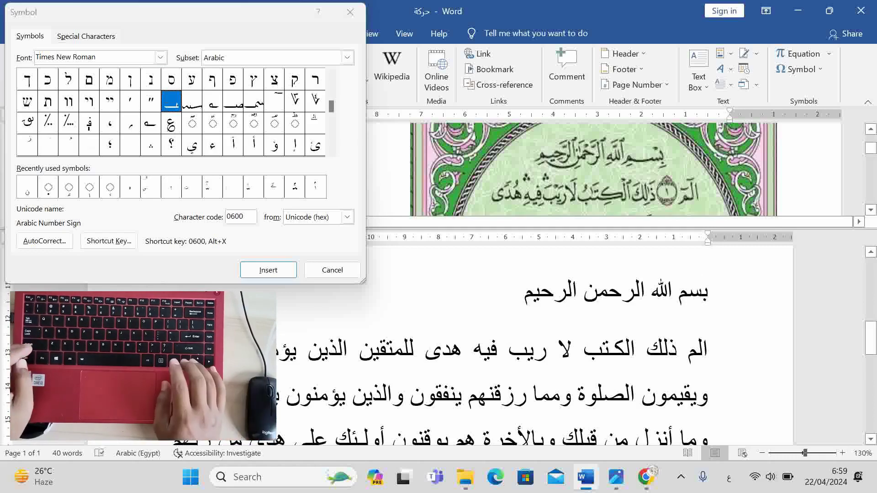
type("ِسْمِ")
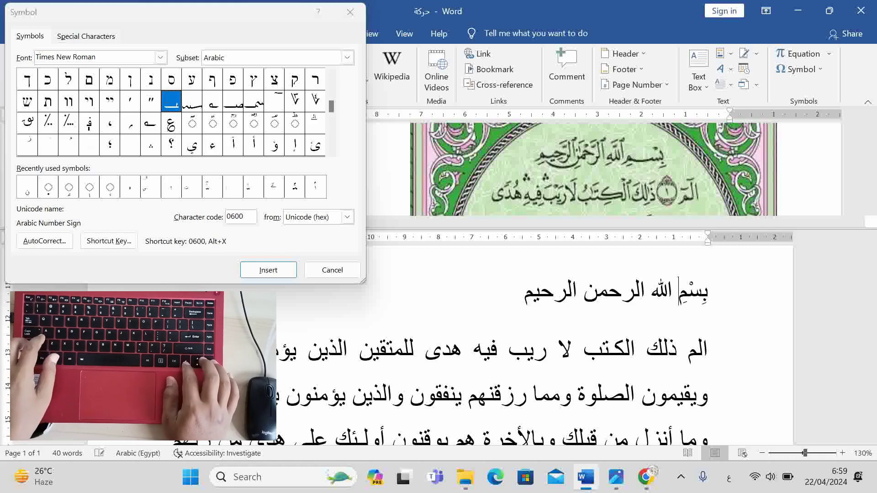
key("Left")
key("Left")
key("Left")
key("Left")
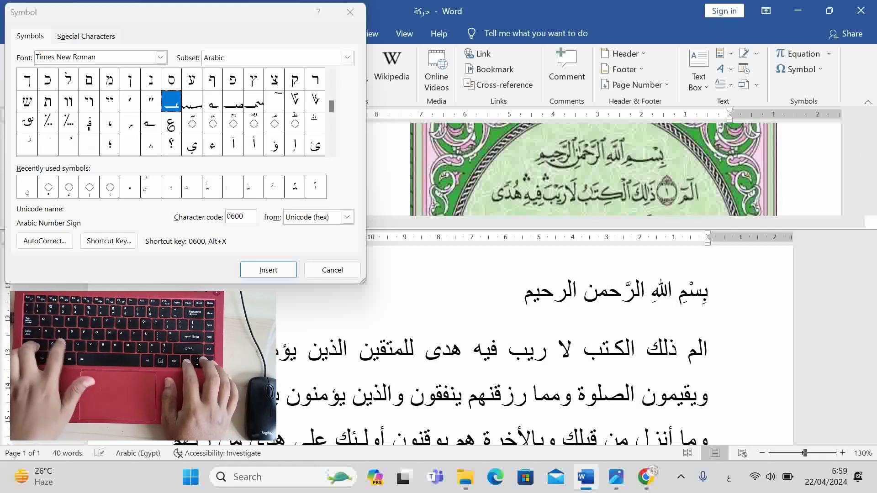
- Complete the vowel marks as "الرَّحْمٰنَ" and mark "الرحيم" with shadda and fatha, kasra and sukun
type("ْمَن")
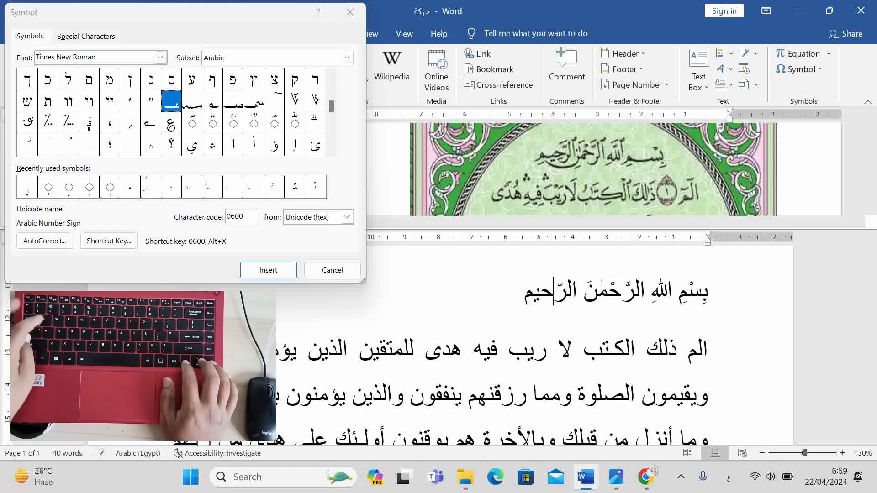
type("َ")
key("Left")
type("ِ")
key("Left")
type("ْ")
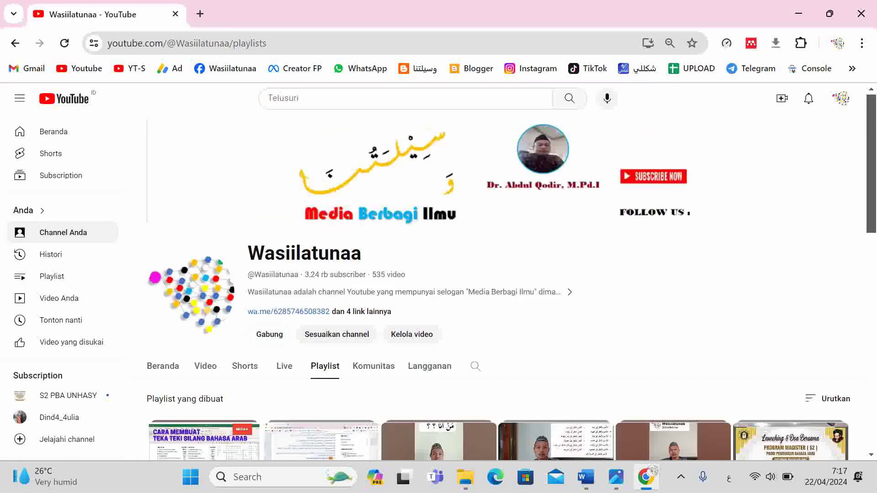
- Switch to the YouTube channel's playlists in Chrome and open the "Pengolahan Teks Arab di Word" playlist
scroll(503, 283, "down", 10)
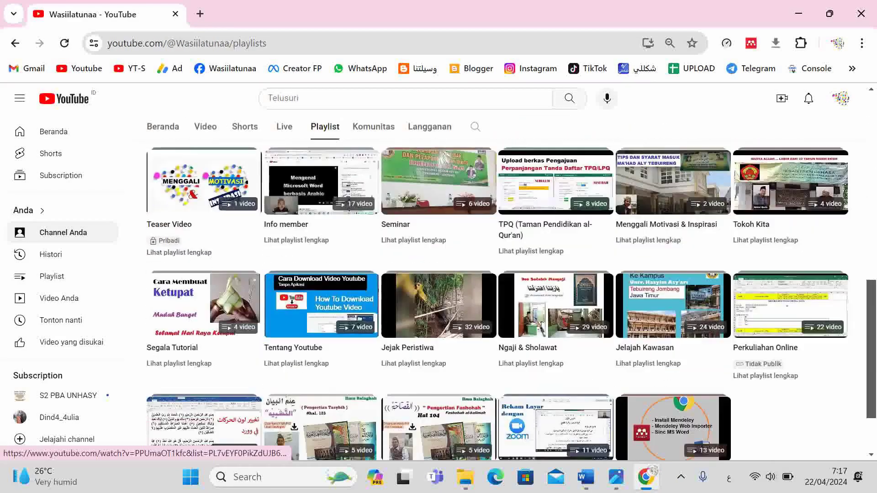
scroll(295, 336, "down", 6)
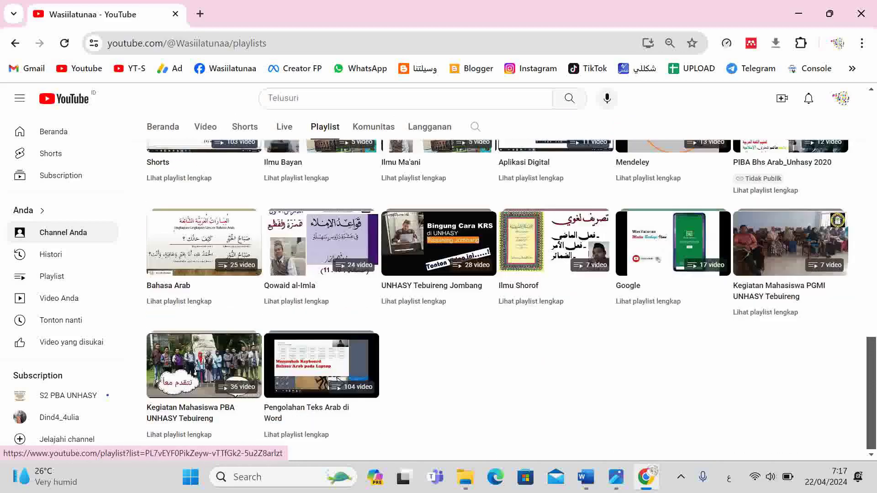
left_click(295, 357)
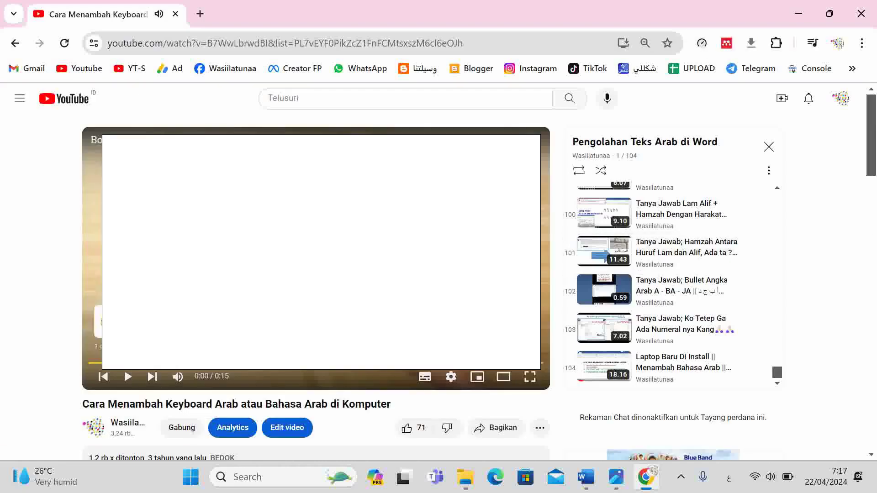
- Look through the videos in the "Pengolahan Teks Arab di Word" playlist from its first entry down to the Arabic font and text colouring tutorials
scroll(685, 287, "up", 20)
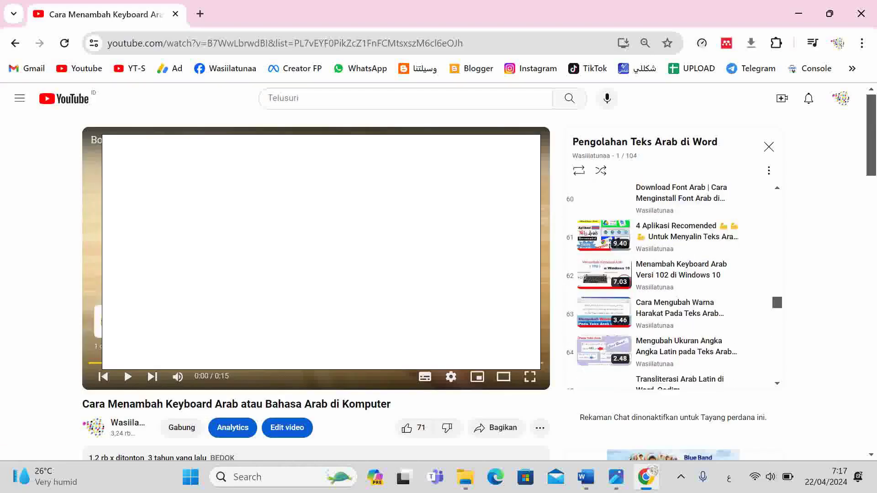
scroll(672, 286, "up", 20)
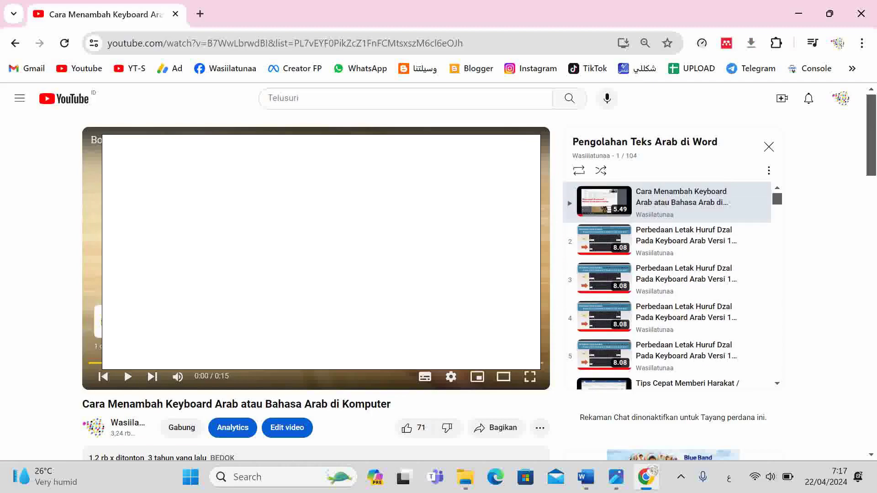
key("ctrl+minus")
key("ctrl+minus")
key("ctrl+minus")
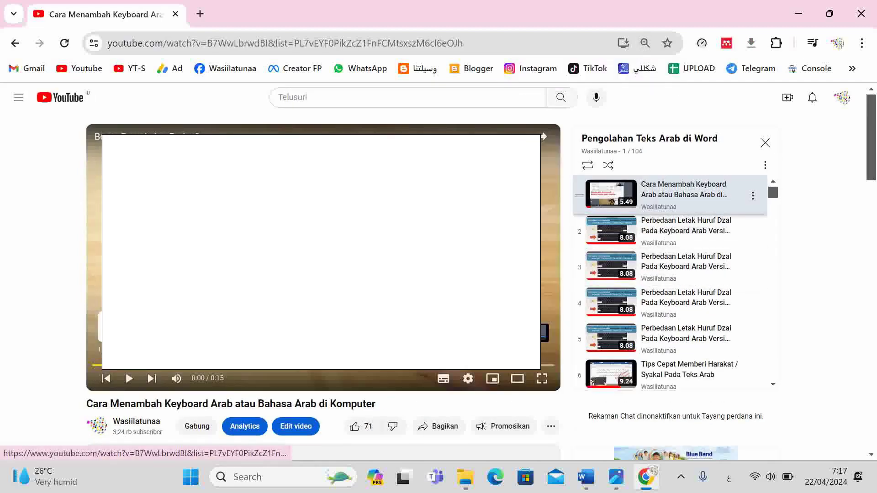
scroll(672, 274, "down", 3)
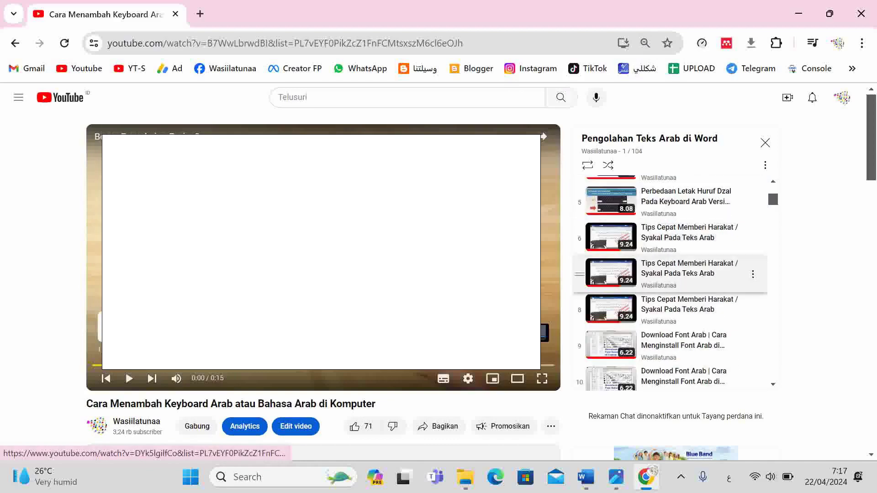
scroll(672, 274, "down", 6)
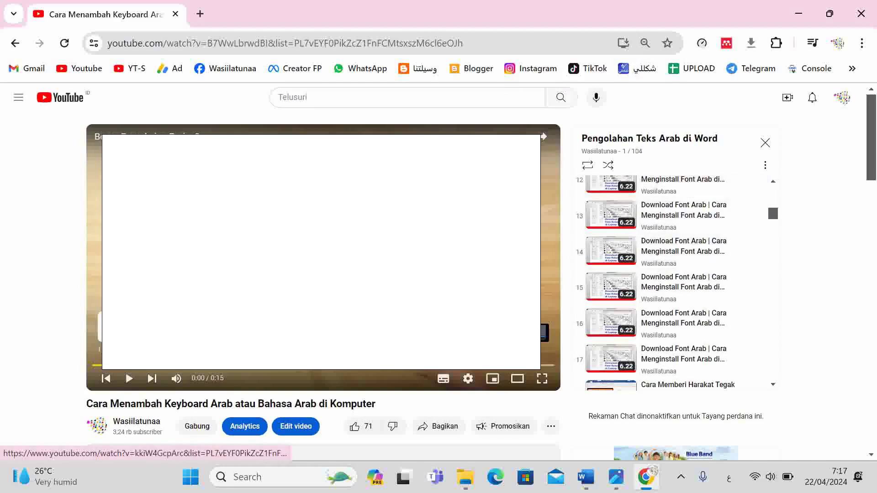
scroll(673, 274, "down", 15)
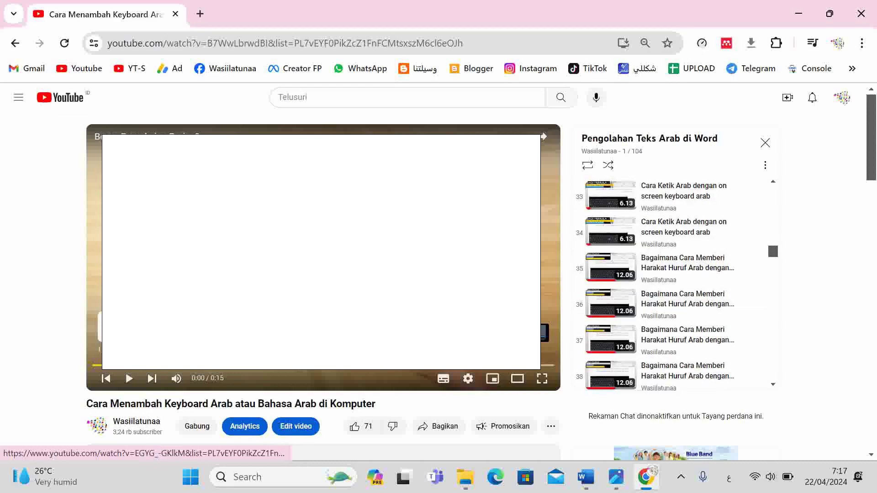
scroll(673, 283, "down", 12)
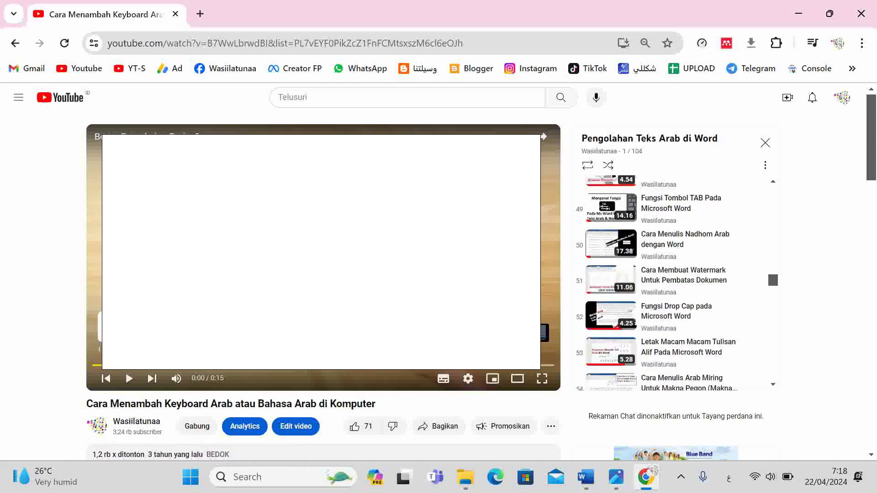
scroll(668, 269, "down", 7)
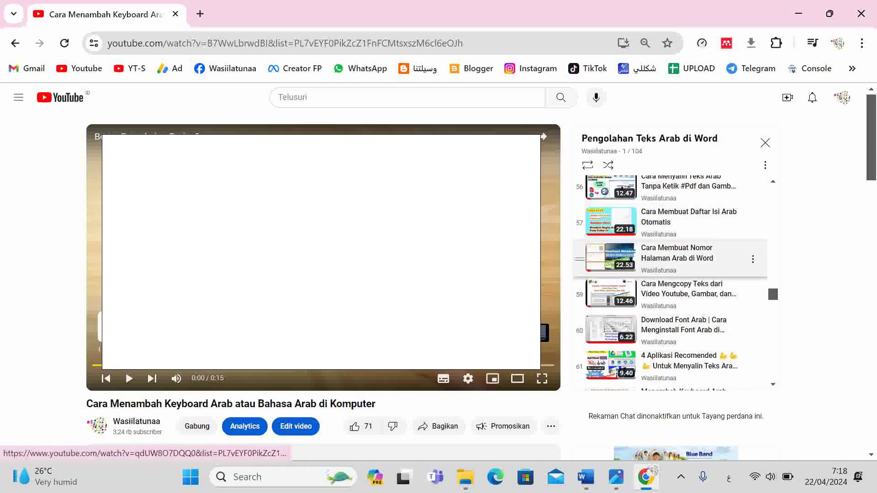
scroll(668, 270, "down", 8)
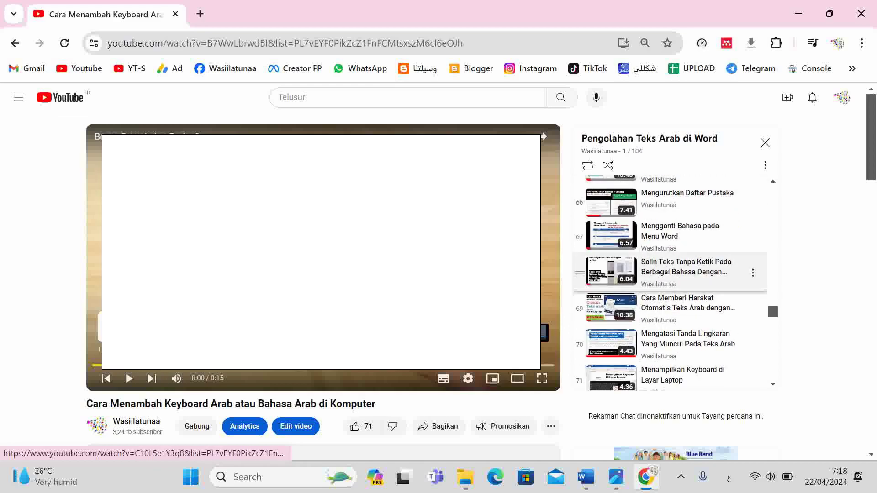
scroll(670, 283, "down", 6)
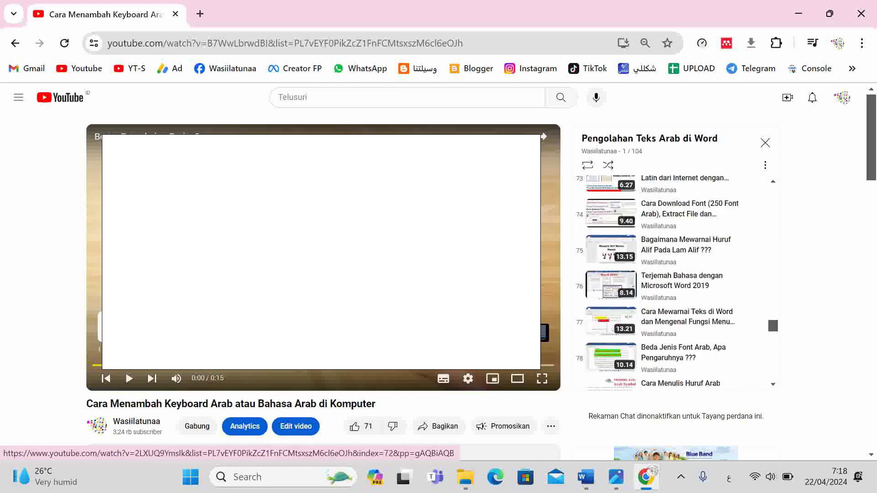
scroll(670, 283, "down", 5)
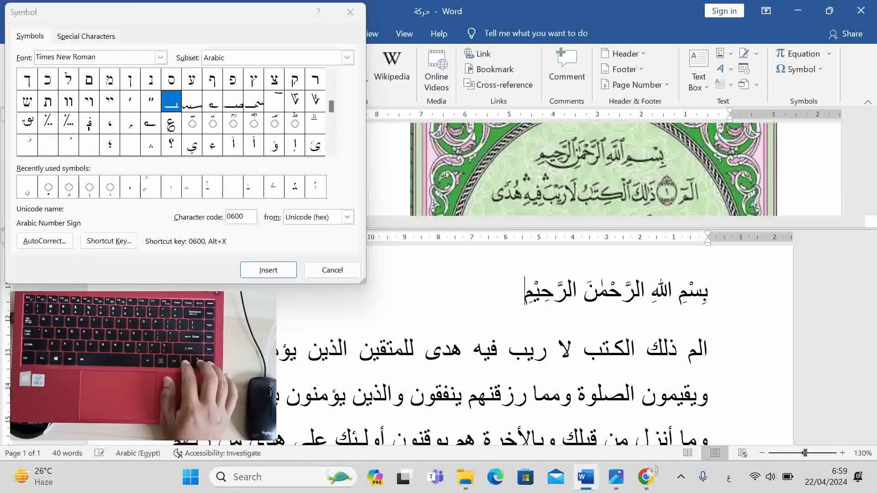
- In Word, replace the initial alif of "اللهِ" in the basmalah with the Arabic Letter Alef Wasla symbol (0671)
key("Right")
key("Right")
key("Right")
key("Right")
key("Right")
key("Right")
key("Right")
key("Right")
key("Right")
key("Right")
key("Right")
key("Right")
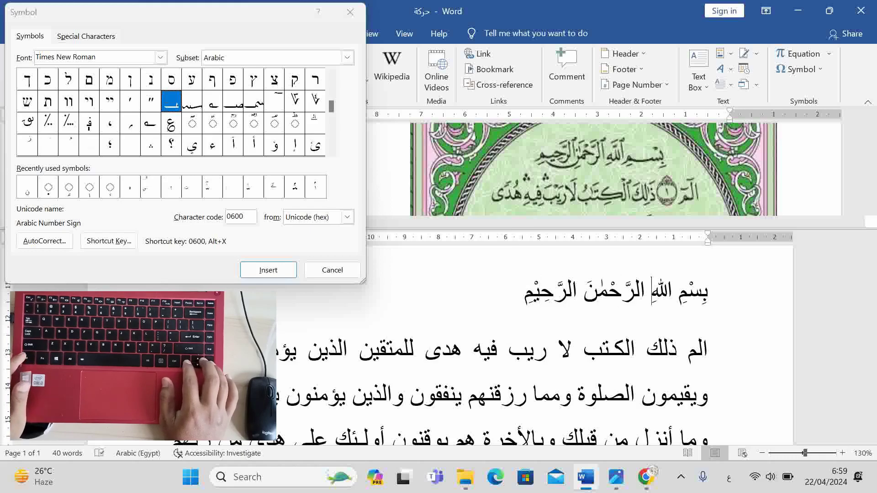
key("shift+Right")
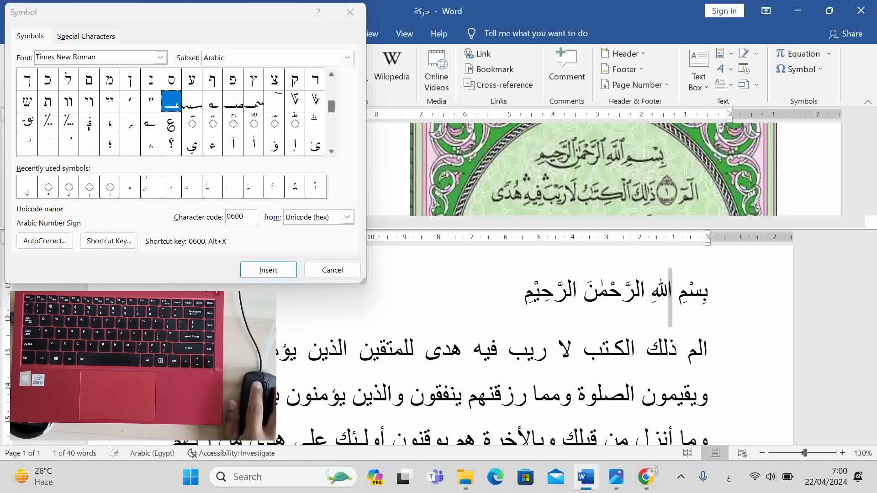
left_click(172, 80)
left_click(171, 145)
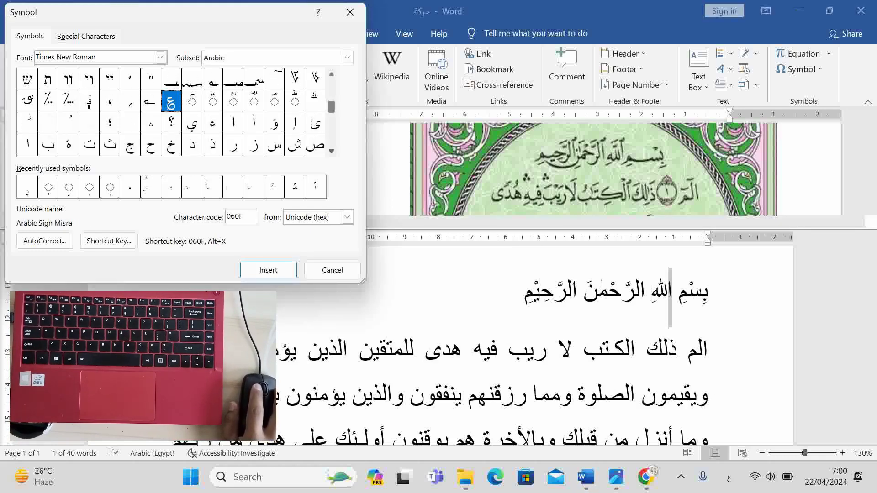
key("Down")
key("Down")
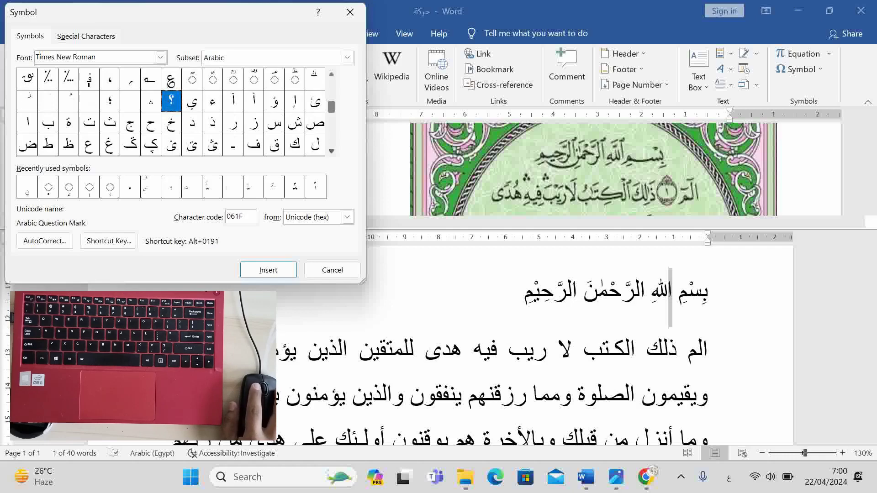
key("Down")
key("Down")
key("Down")
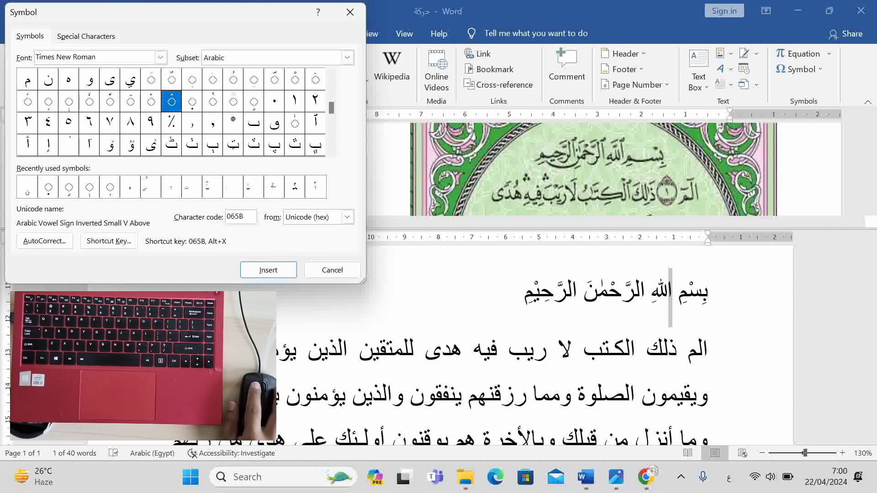
left_click(314, 122)
key("Return")
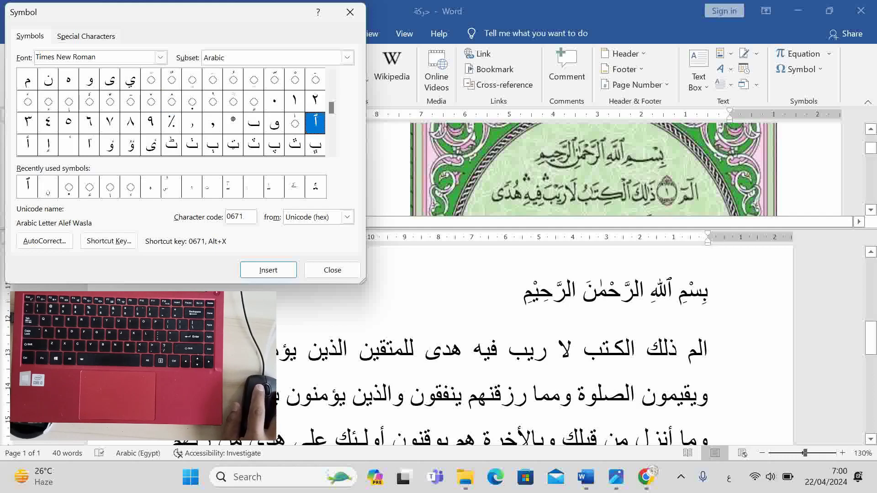
- Replace the initial alifs of "الرَّحْمٰنَ" and "الرَّحِيْمِ" with the Alef Wasla symbol (0671)
left_click(668, 292)
left_click_drag(646, 292, 638, 292)
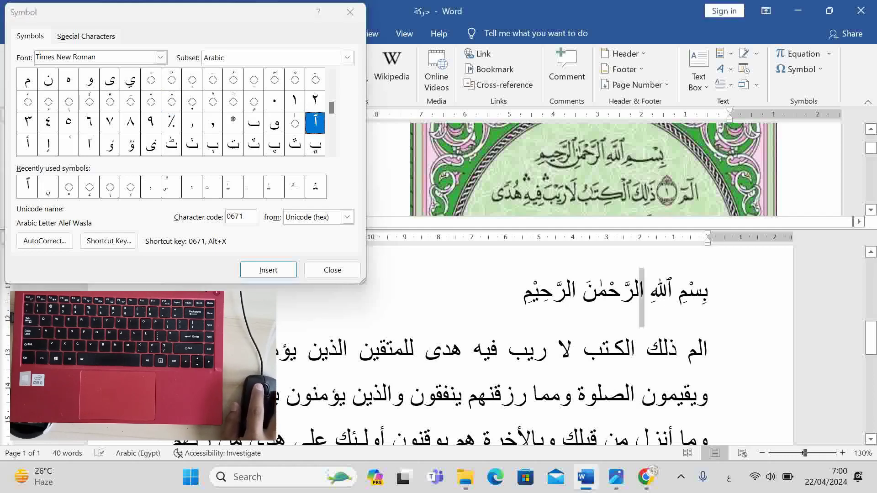
left_click(314, 123)
key("Return")
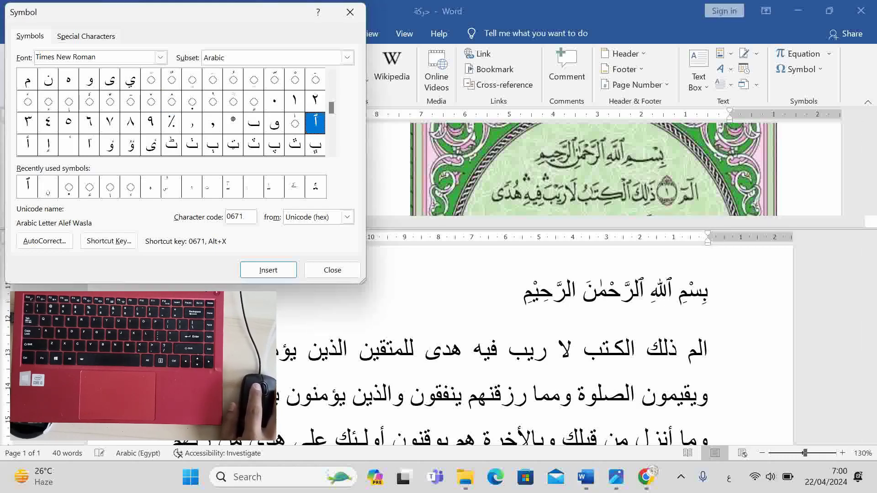
left_click_drag(576, 292, 571, 292)
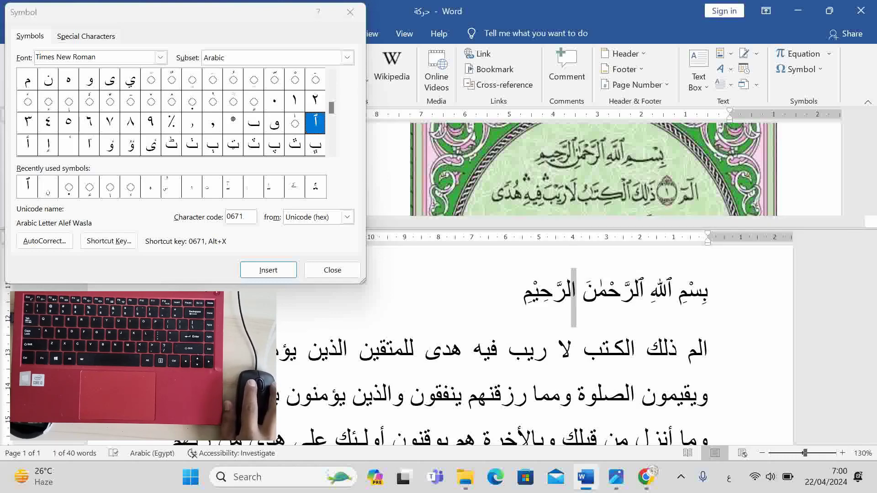
key("Return")
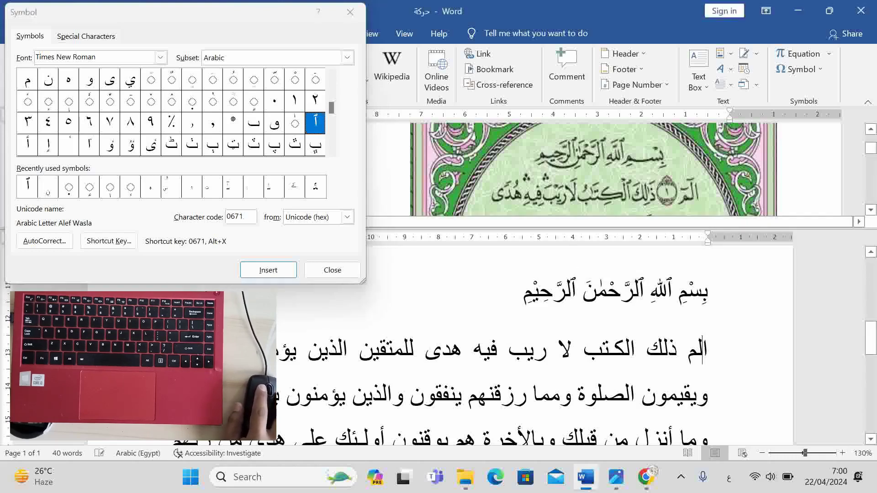
- Add the Arabic Zwarakay symbol (0659) above the lam and the mim of "الم" as long-vowel marks
key("Left")
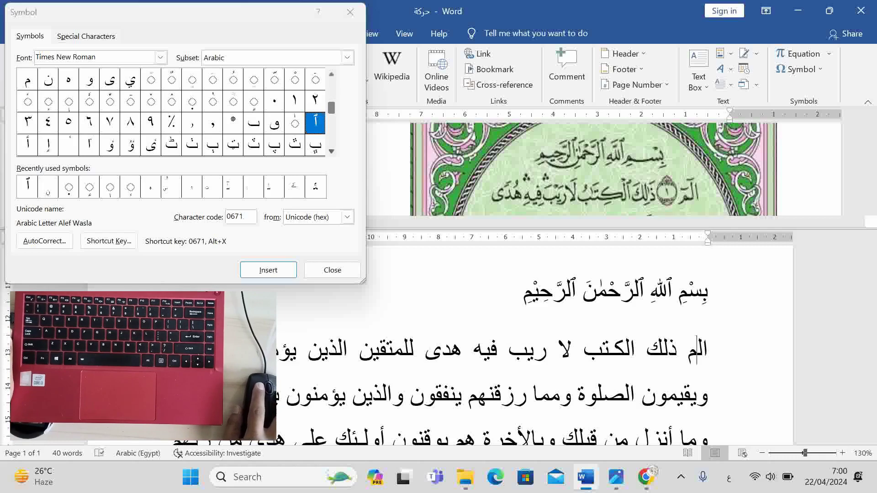
key("alt+Tab")
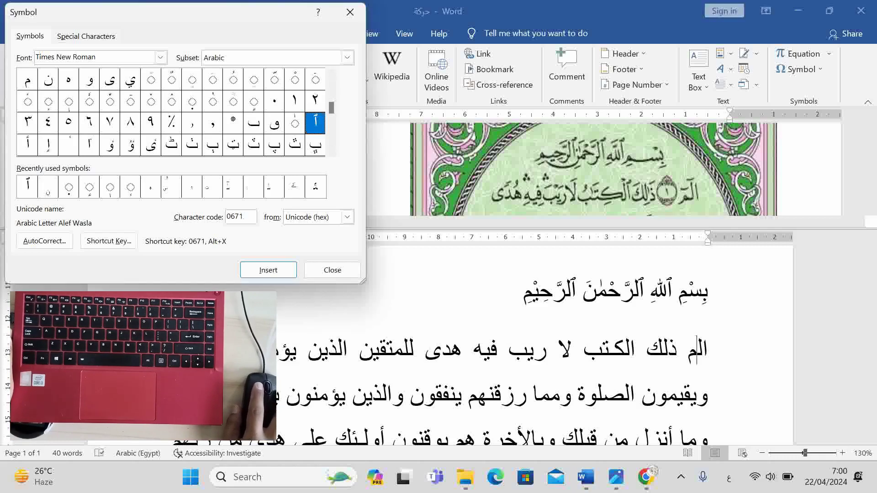
left_click(131, 101)
key("Return")
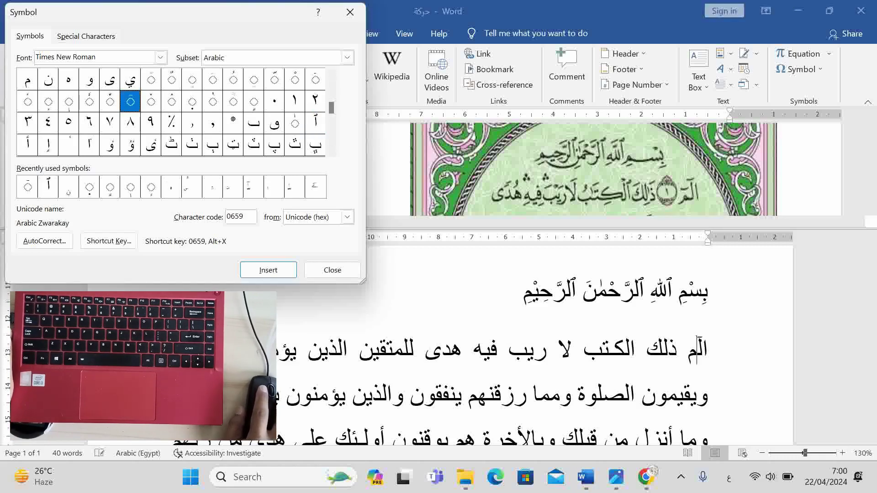
key("alt+Tab")
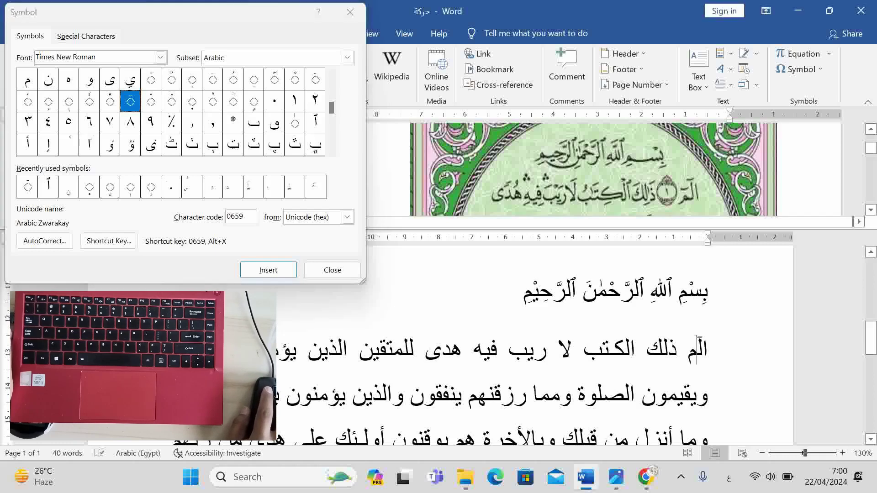
key("alt+Tab")
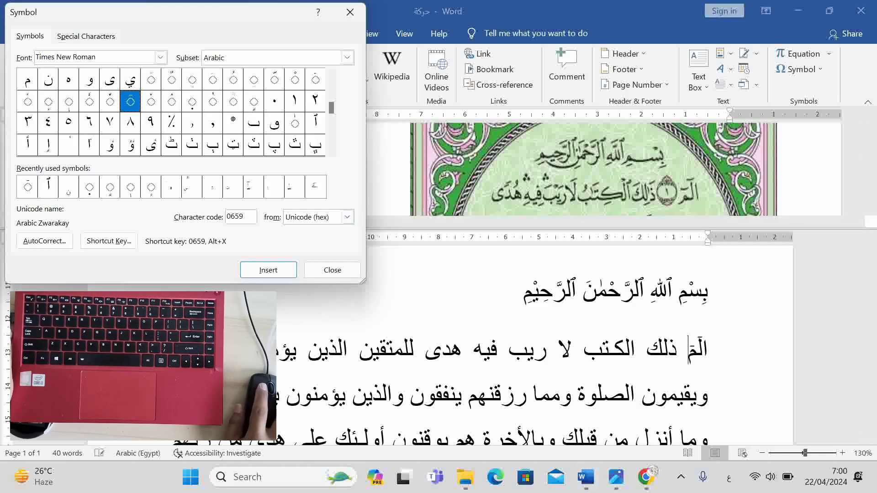
key("alt+Tab")
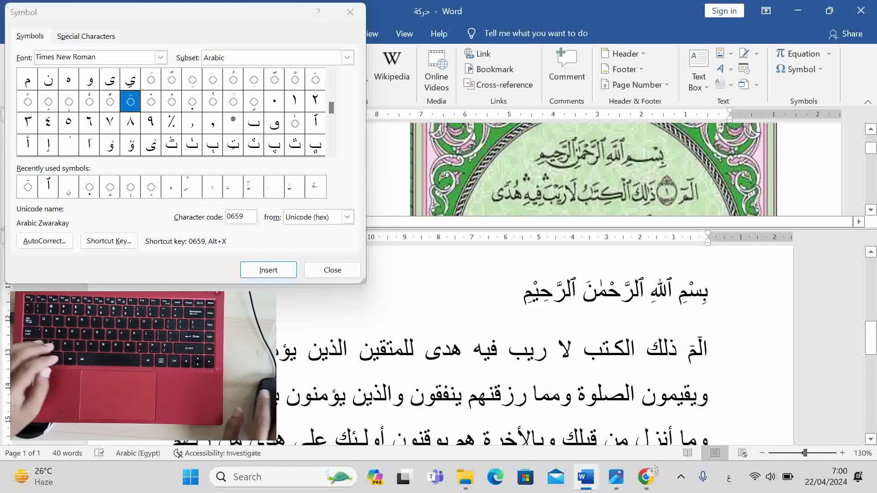
- Insert the Arabic End Of Ayah symbol (06DD) between "الم" and "ذلك"
key("Left")
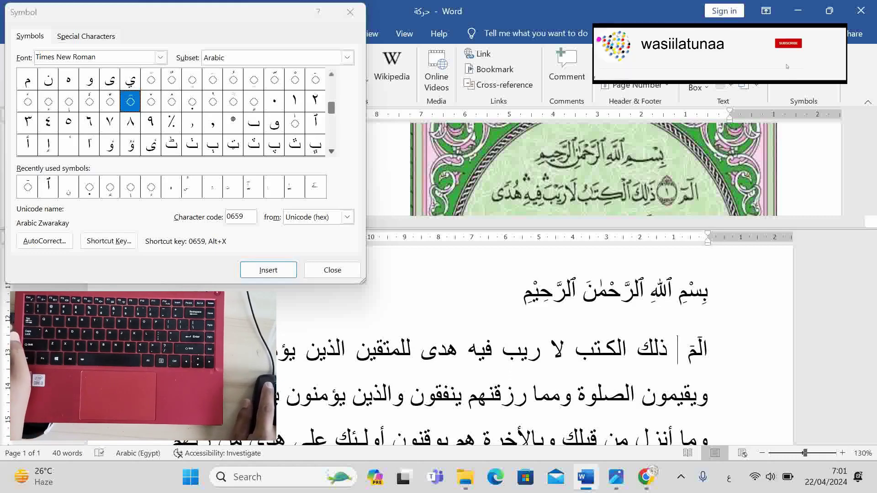
scroll(171, 112, "down", 8)
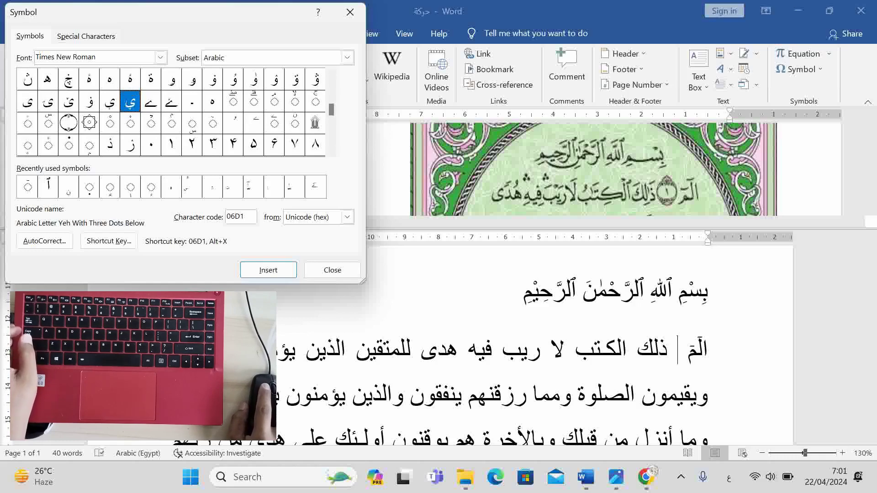
double_click(69, 122)
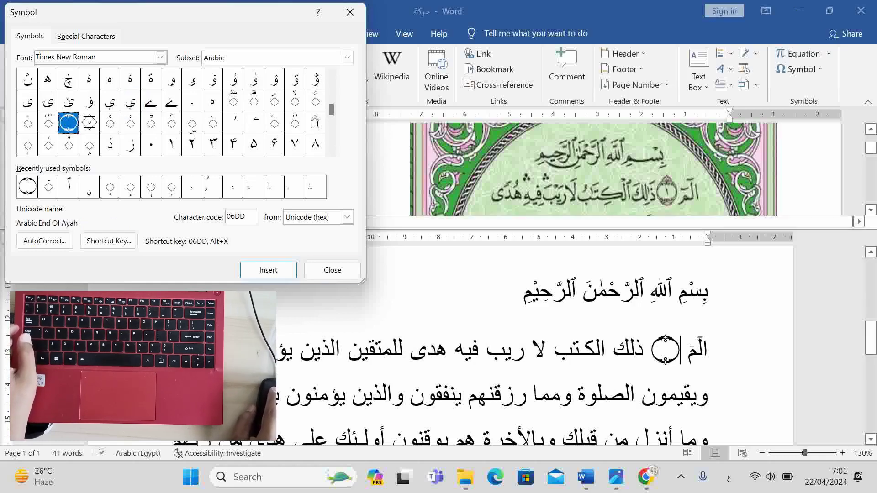
- Insert the Extended Arabic-Indic Digit One symbol (06F1) directly after the end-of-ayah sign
left_click(650, 349)
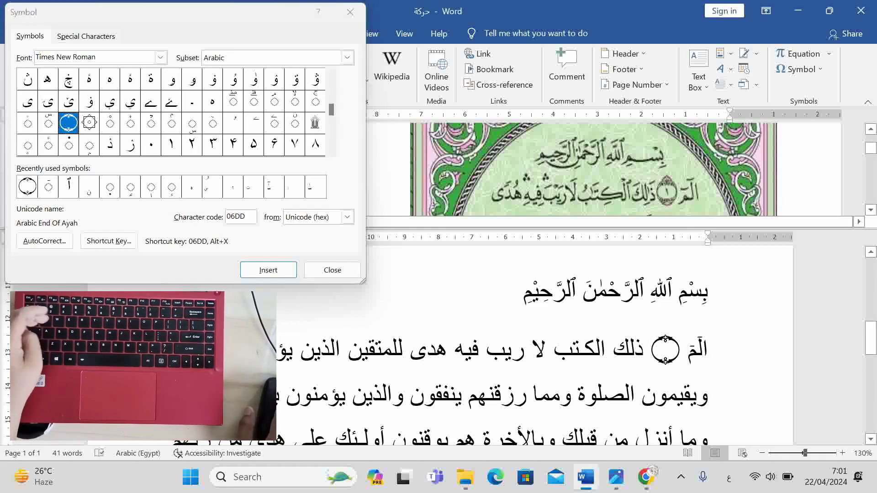
type("١")
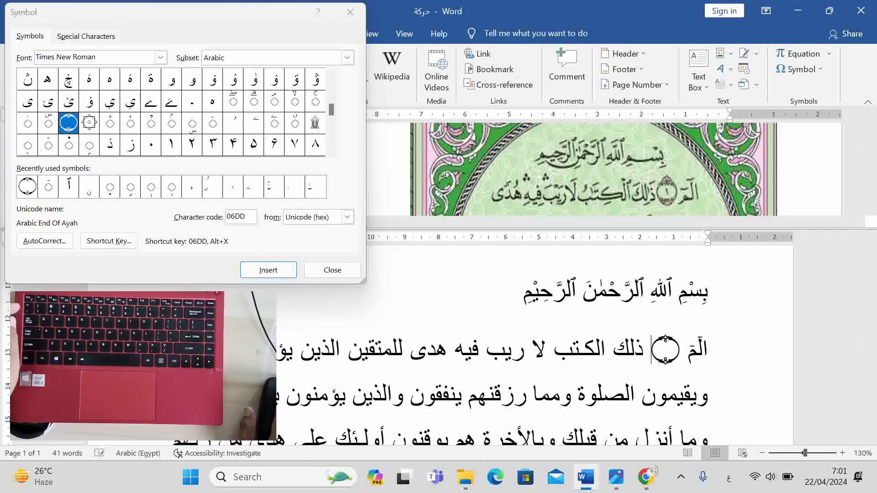
key("Right")
key("Right")
key("Right")
key("Right")
key("Right")
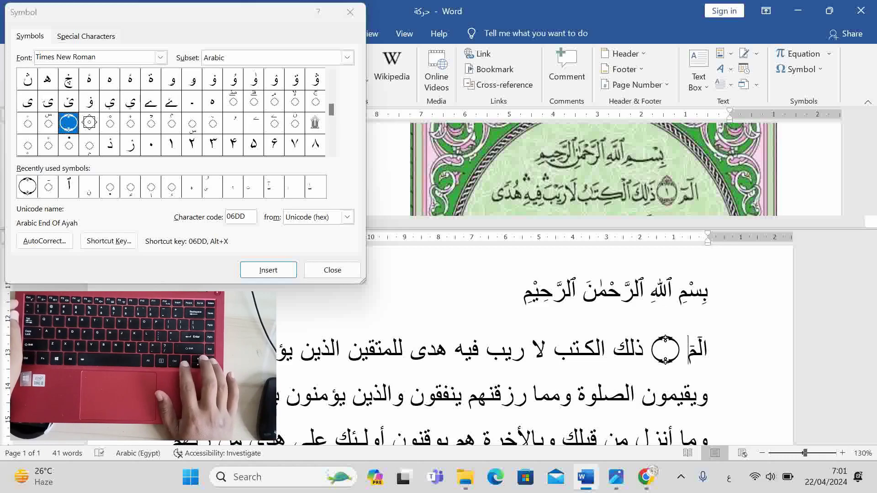
key("Left")
key("Left")
key("Left")
key("Left")
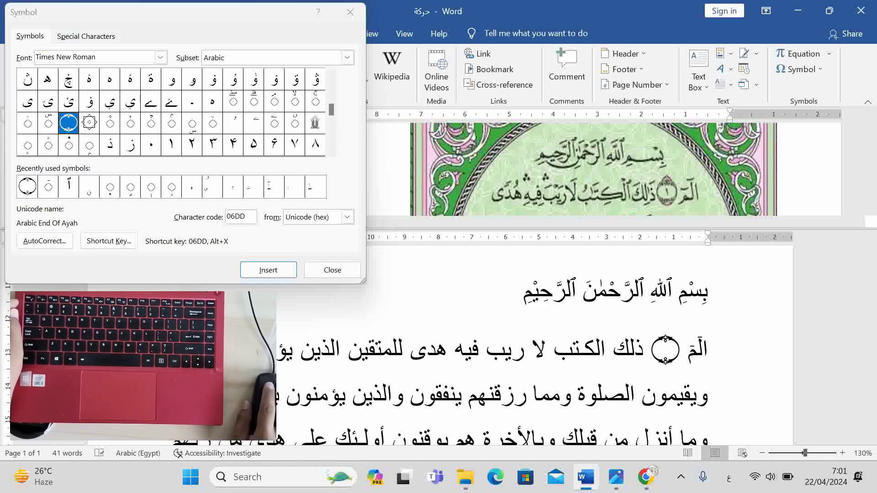
left_click(172, 145)
double_click(172, 145)
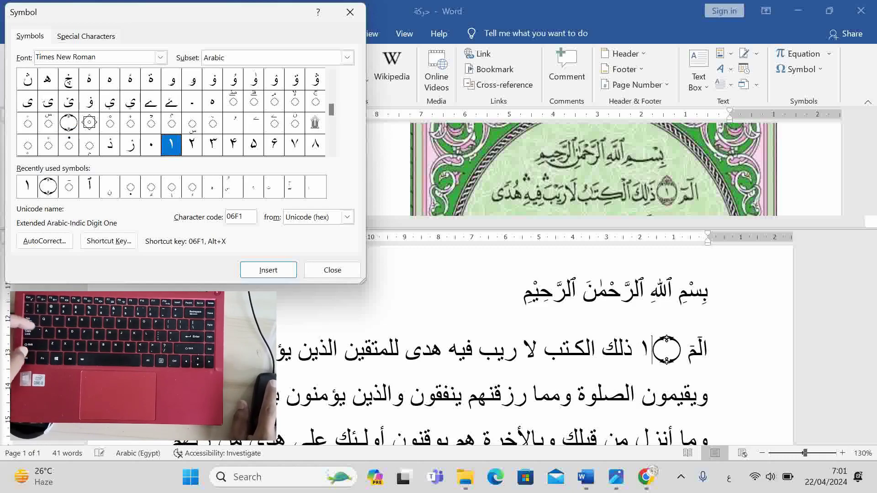
- Delete the digit one after the end-of-ayah sign and reinsert Extended Arabic-Indic Digit One (06F1) so it sits inside the sign
left_click(651, 351)
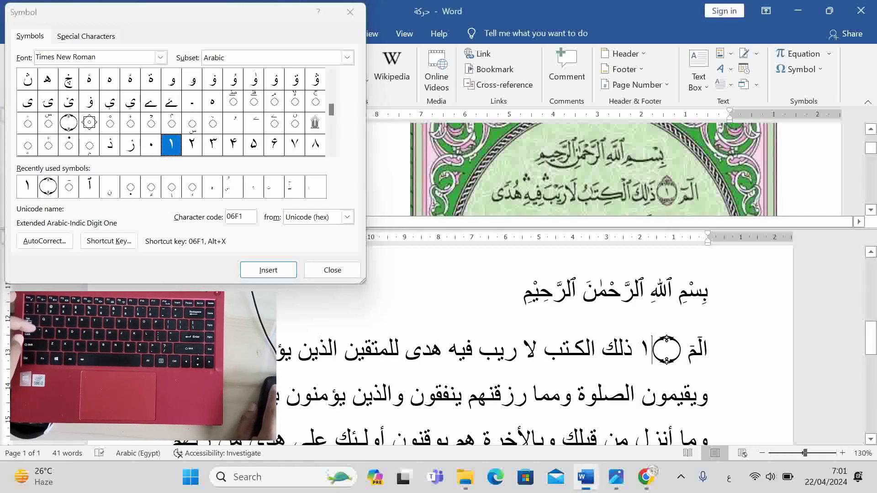
key("Delete")
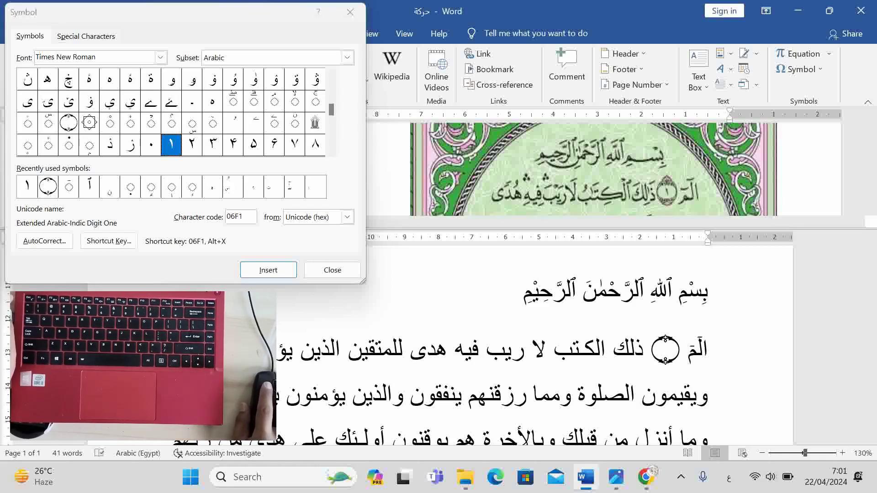
left_click(268, 270)
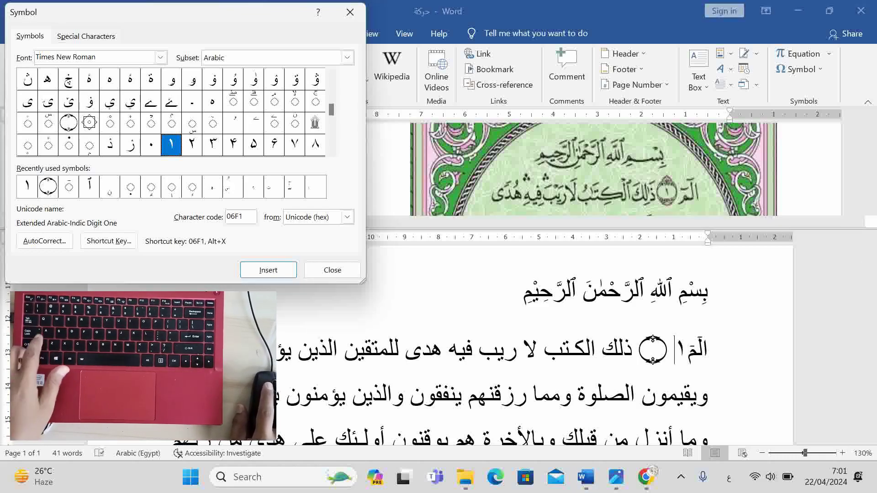
left_click(675, 350)
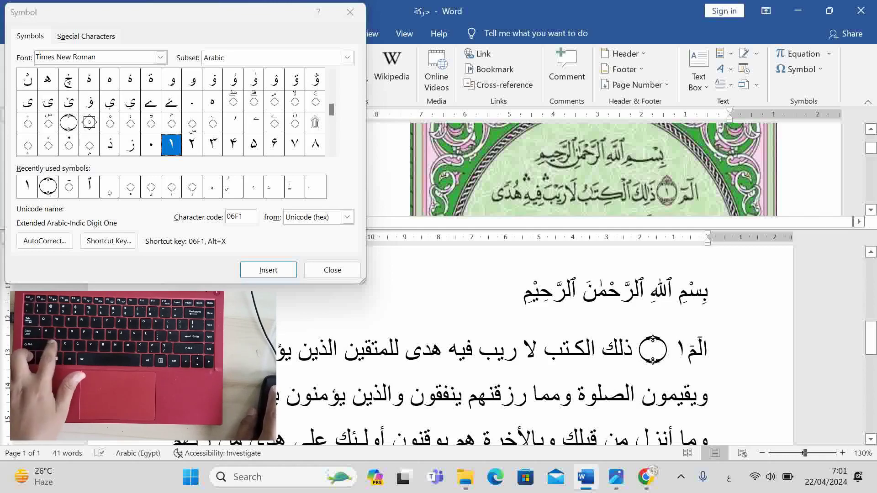
key("ctrl+z")
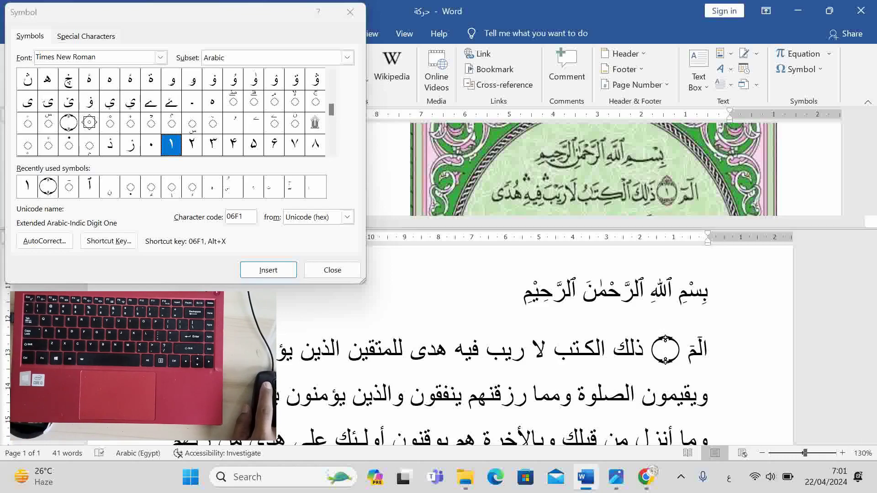
left_click(268, 270)
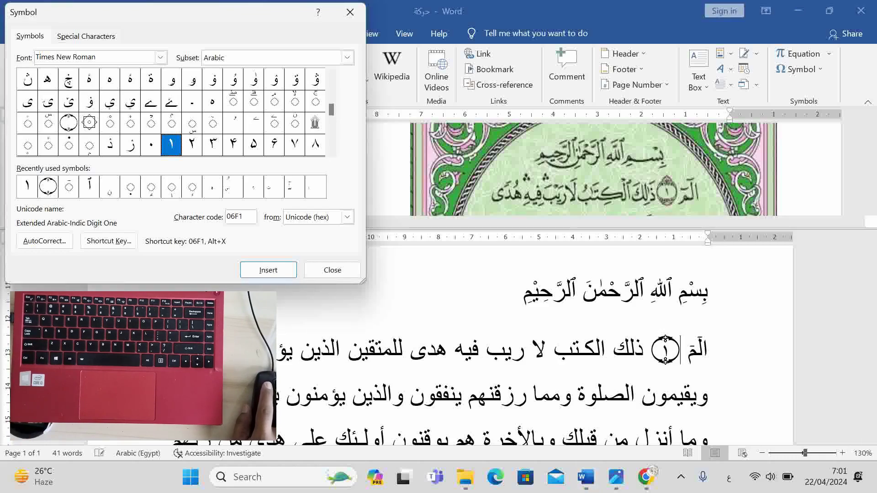
left_click(680, 351)
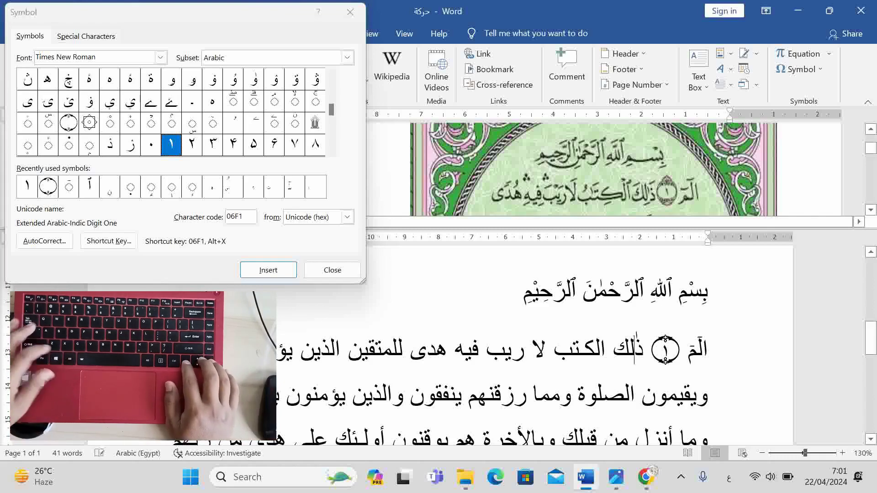
- Vocalise "ذلك" as "ذٰلِكَ", with a kasra under the lam and a fatha on the kaf
key("Left")
type("ِ")
key("Left")
type("َ")
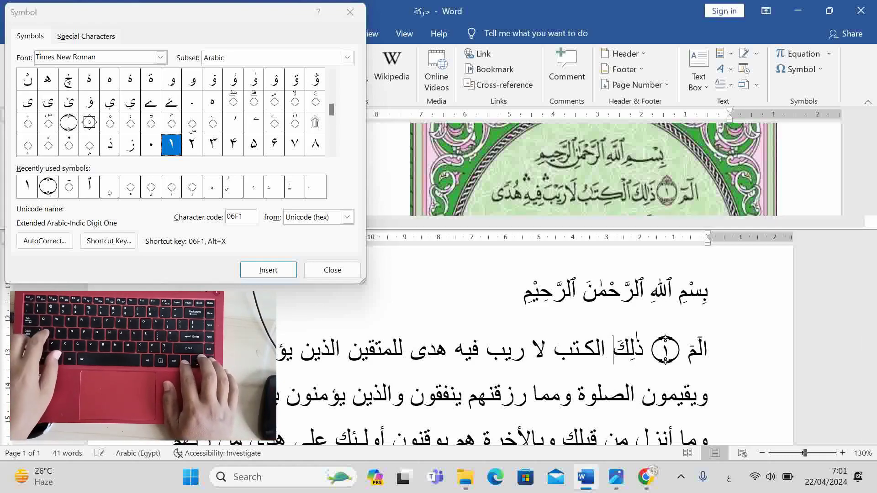
- Replace the initial alif of "الكـتب" with Alef Wasla (0671), then add a sukun to its lam and a kasra to its kaf
key("shift+Right")
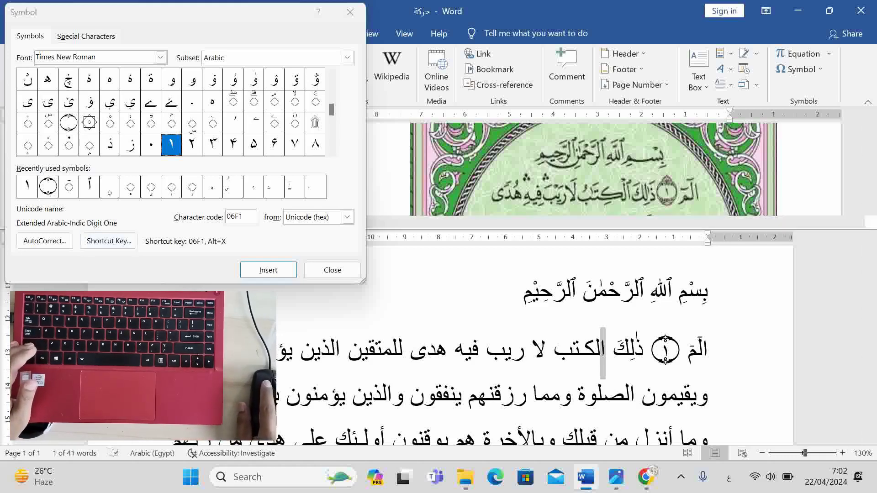
double_click(89, 186)
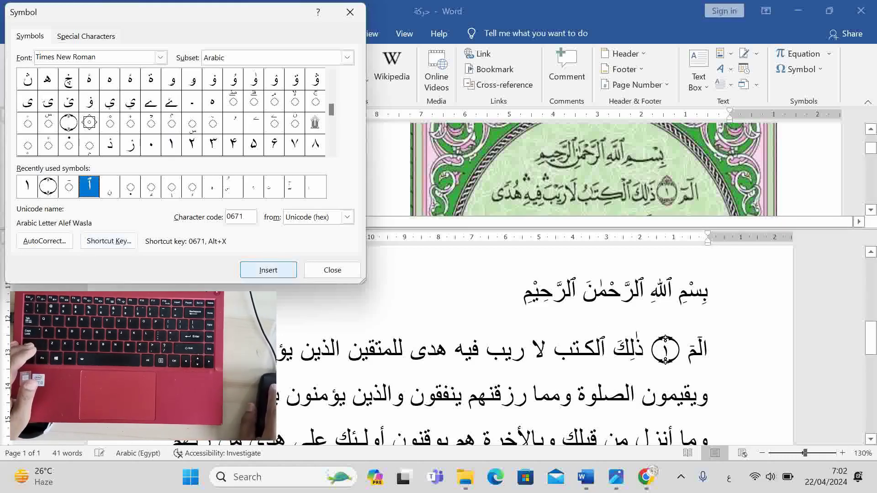
left_click(593, 350)
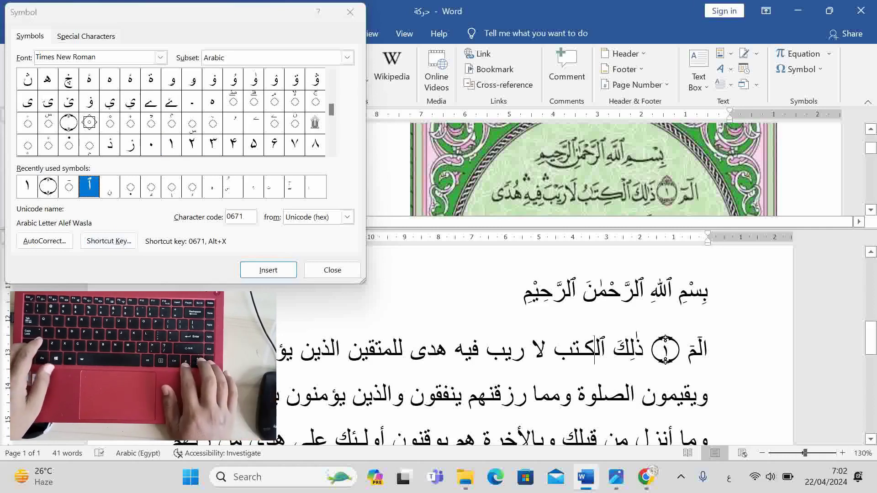
type("ْ")
key("Left")
type("ِ")
key("Left")
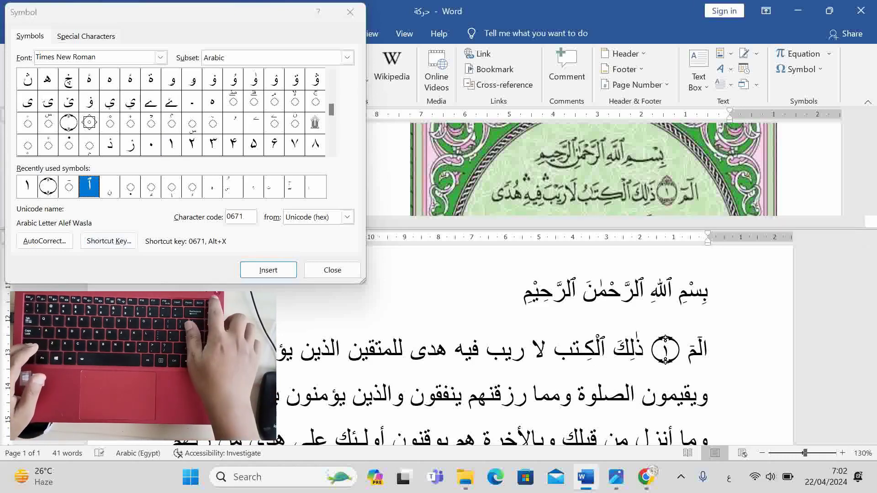
- Remove the elongation before the ta of "الكـتب", add a fatha to the ta and put the elongation after it
key("BackSpace")
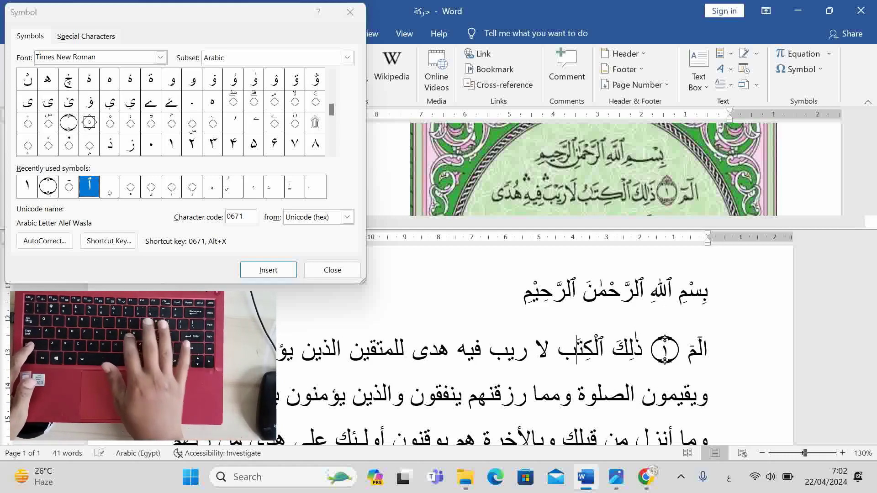
type("َ")
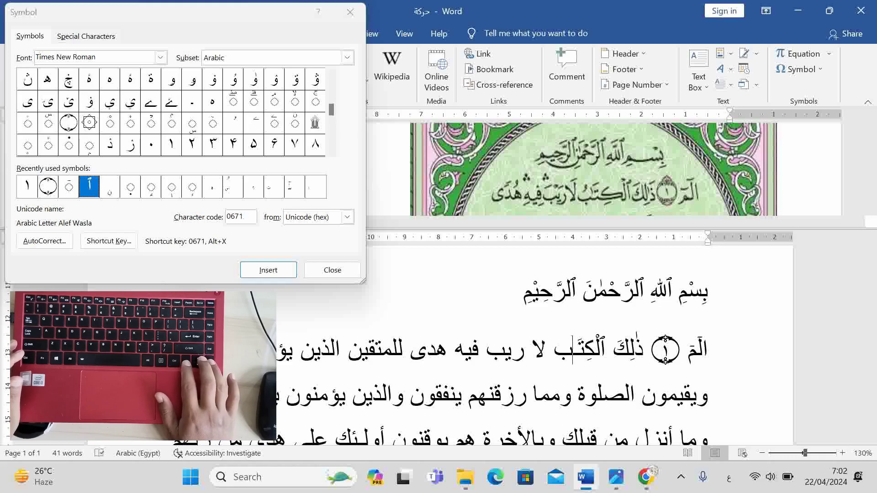
key("Right")
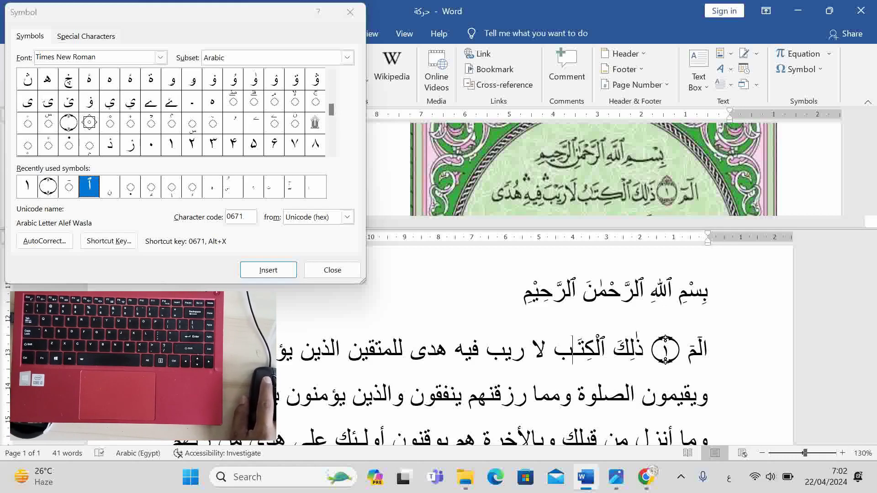
- Insert the Arabic Letter Superscript Alef (0670) and Arabic Maddah Above (0653) symbols after the ta's fatha in "الكتب"
scroll(172, 112, "down", 13)
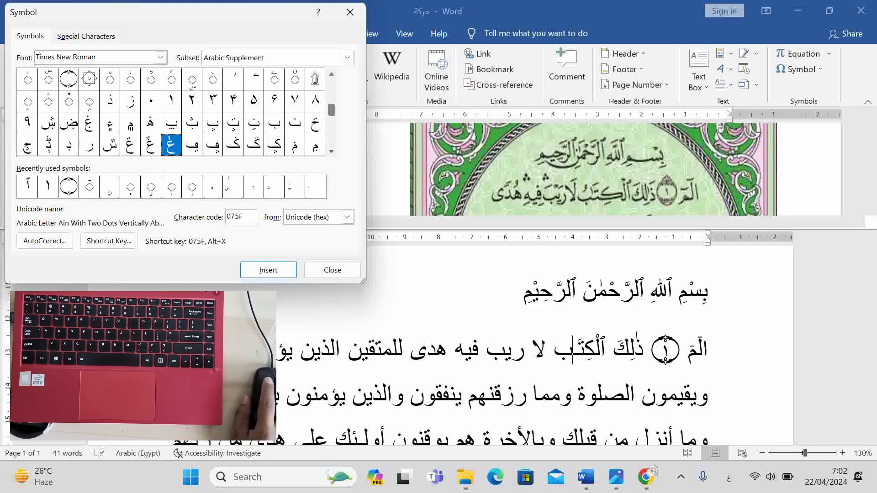
scroll(171, 112, "down", 1)
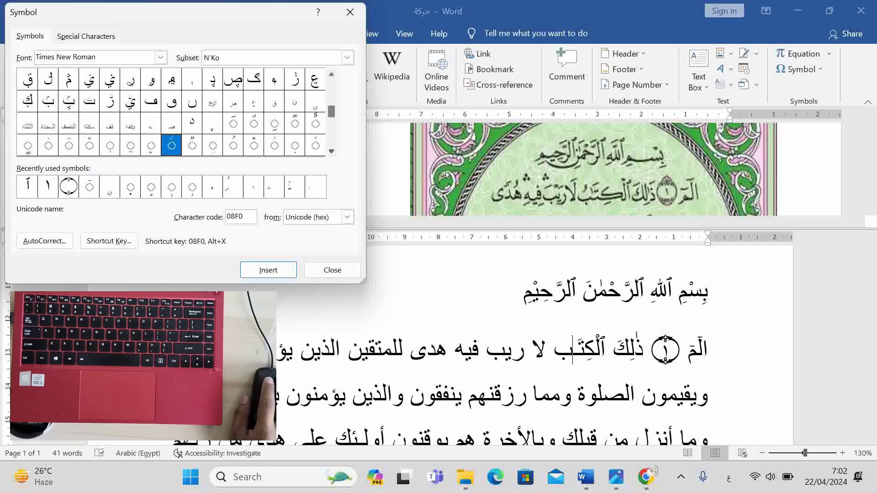
scroll(171, 111, "up", 10)
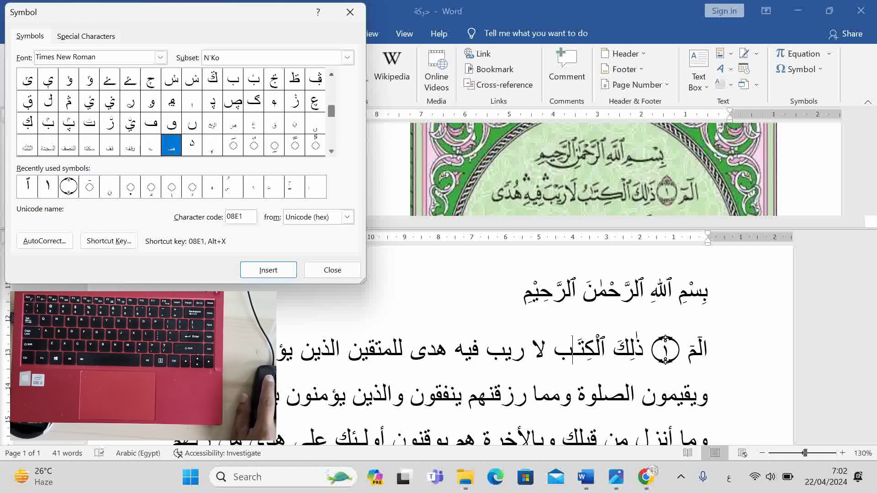
scroll(171, 112, "up", 2)
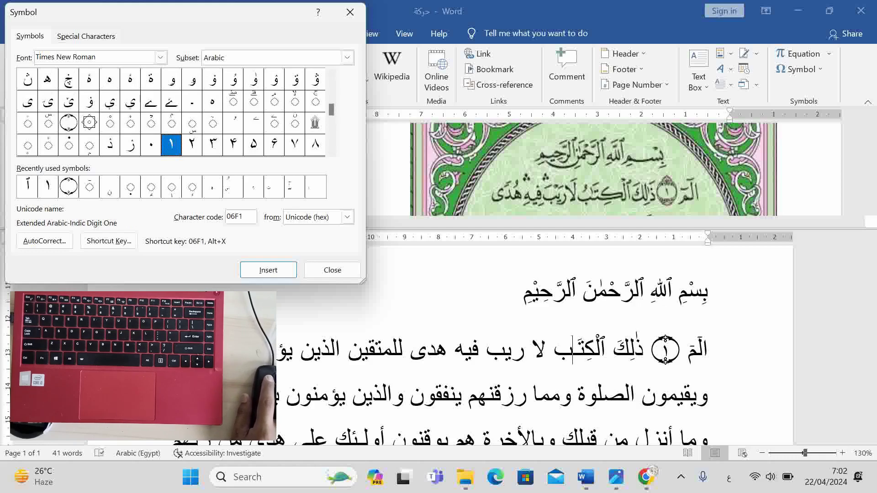
mouse_move(363, 281)
left_mouse_down()
mouse_move(510, 281)
mouse_move(364, 281)
left_mouse_up()
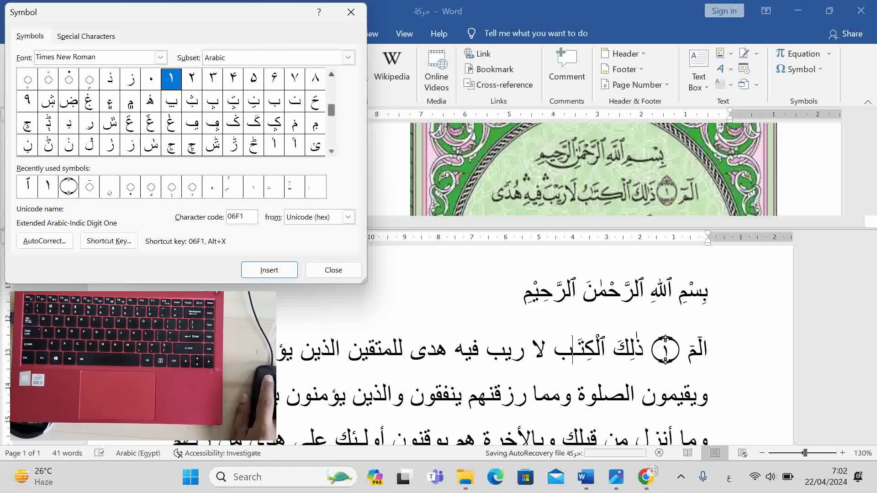
key("Up")
key("Up")
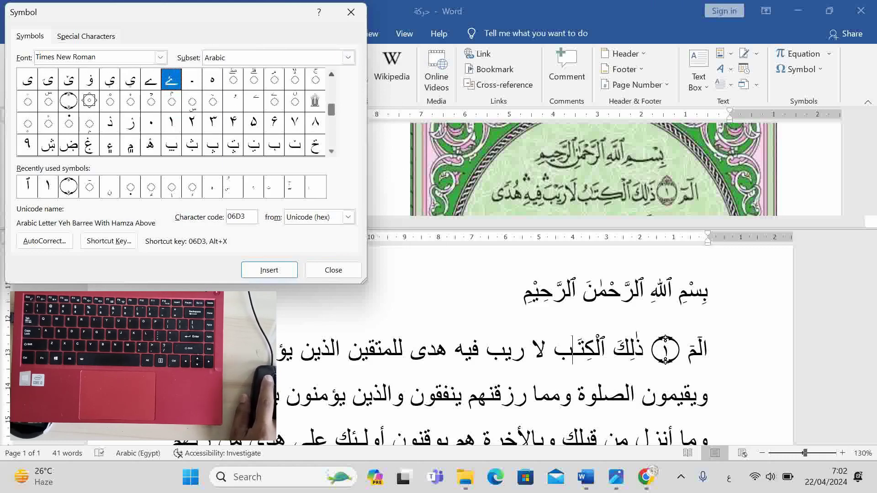
key("Up")
key("Up")
key("Up")
key("Up")
key("Up")
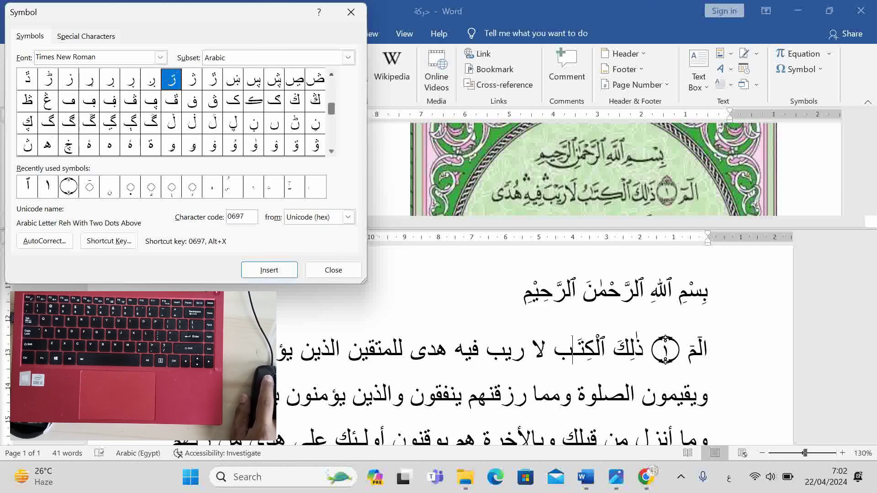
key("Up")
key("Up")
key("Up")
key("Up")
key("Up")
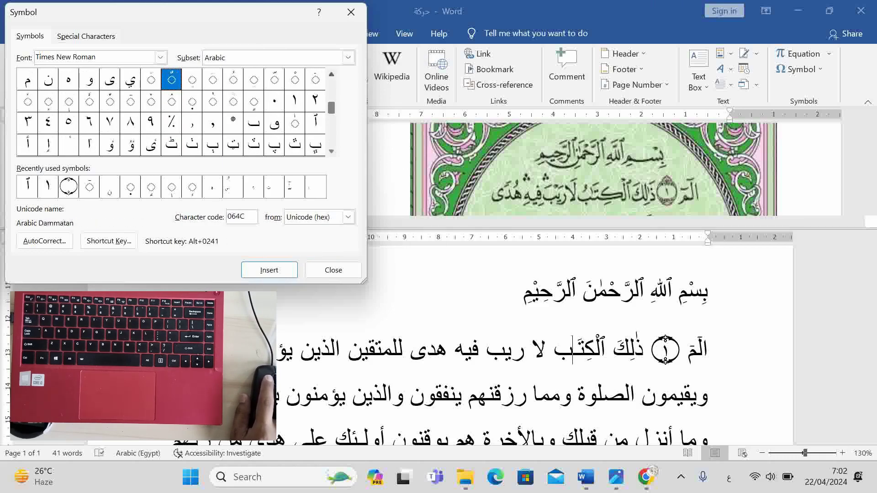
key("Up")
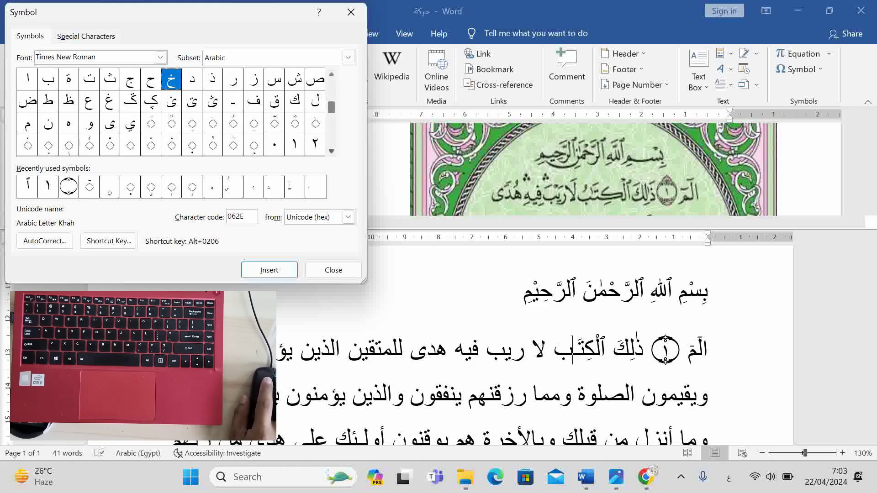
key("Up")
key("Up")
key("Up")
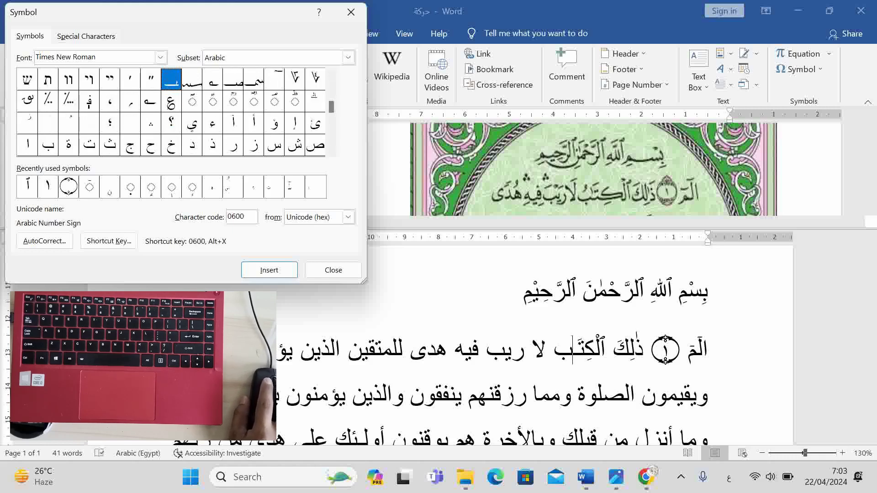
key("Down")
key("Down")
key("Down")
key("Down")
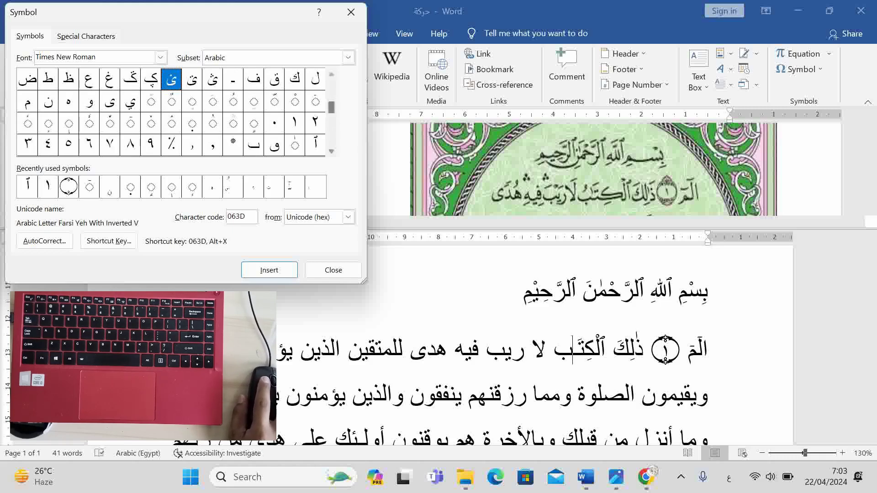
double_click(295, 145)
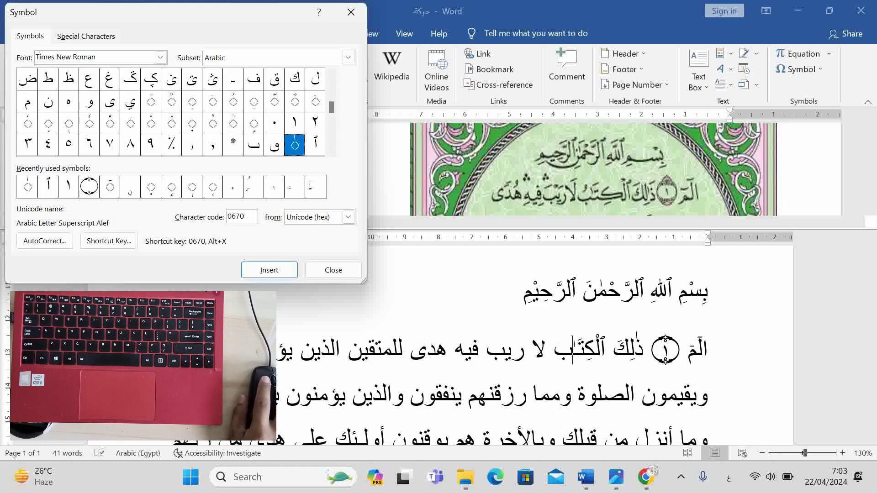
double_click(315, 102)
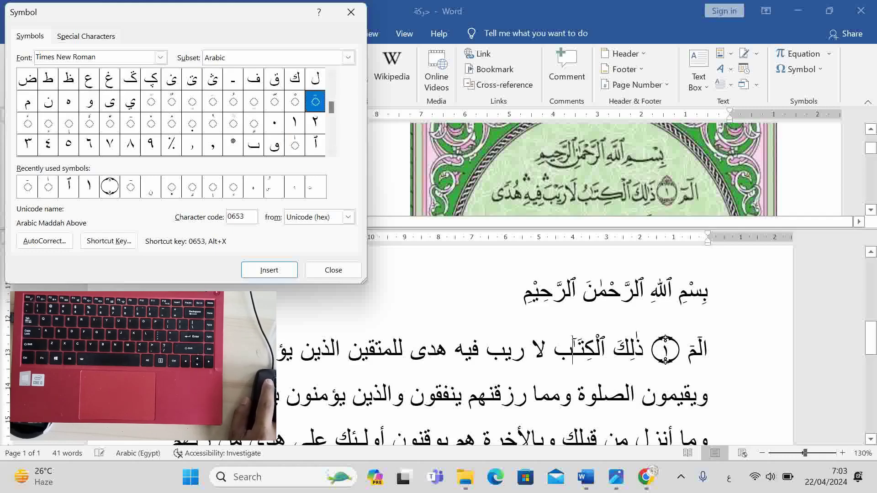
- Add a damma to the final ba of "الكتب" and a fatha to "لا"
left_click(572, 352)
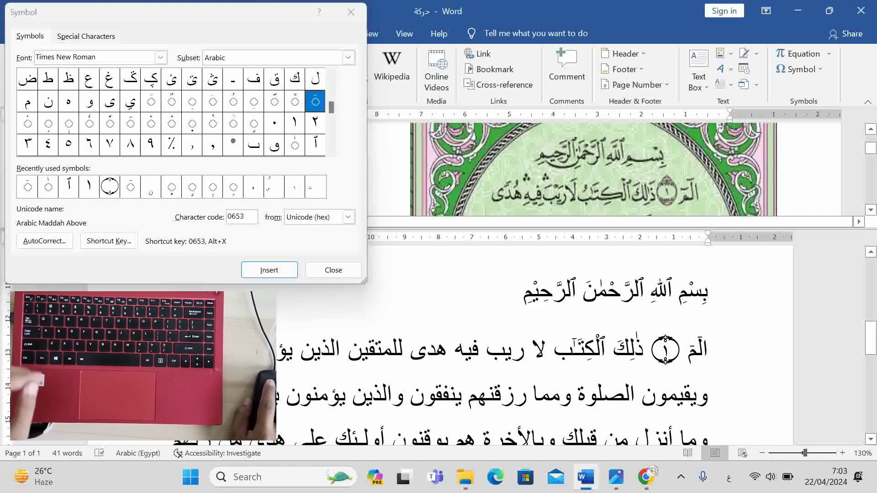
type("ُ")
key("Left")
key("Left")
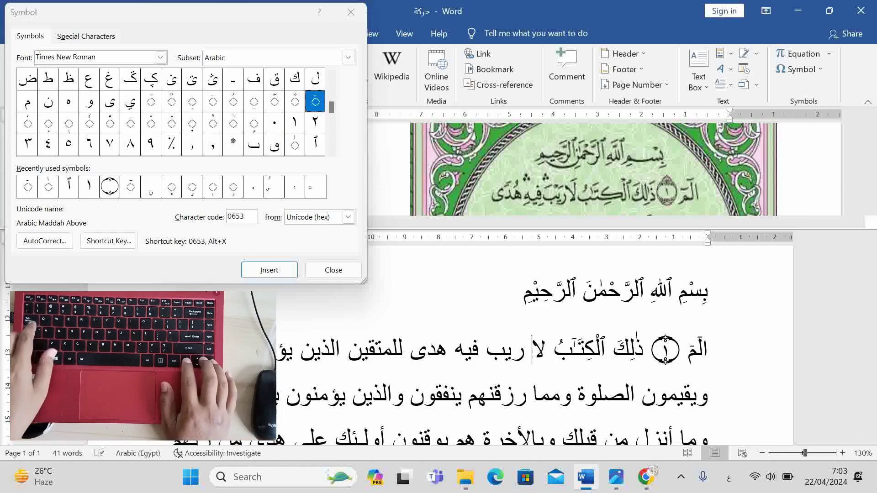
type("َ")
- Vocalise "ريب" as "رَيْبَ" with a fatha, a sukun and a fatha
key("Left")
key("Left")
key("Left")
type("َ")
key("Left")
type("ْ")
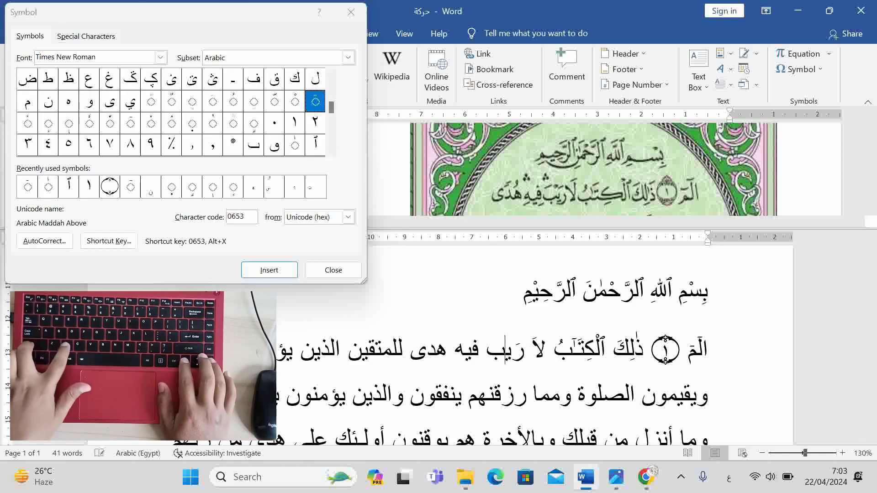
key("Left")
type("َ")
- Vocalise "فيه" as "فِيْهِ" with a kasra, a sukun and a kasra
key("Left")
type("ِ")
key("Left")
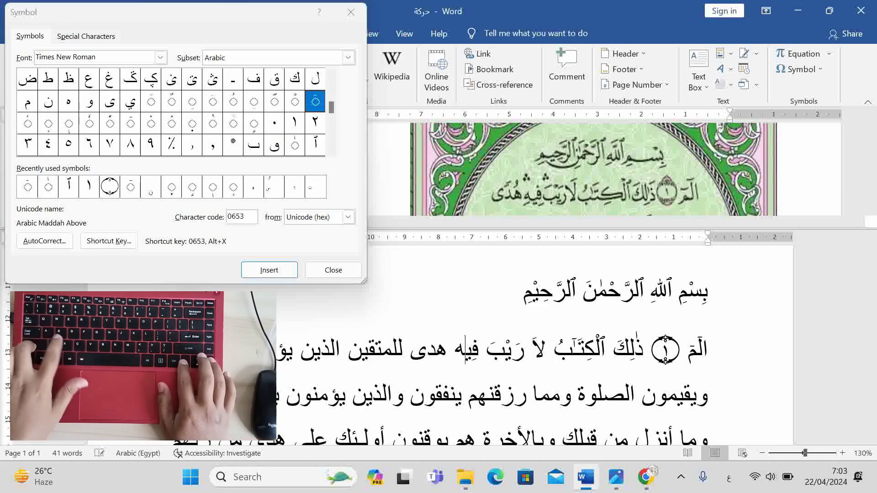
type("ْ")
key("Left")
type("ِ")
- Vocalise "هدى" as "هُدًى" with a damma on the ha and a fathatan on the dal
key("Left")
key("Left")
type("ُ")
key("Left")
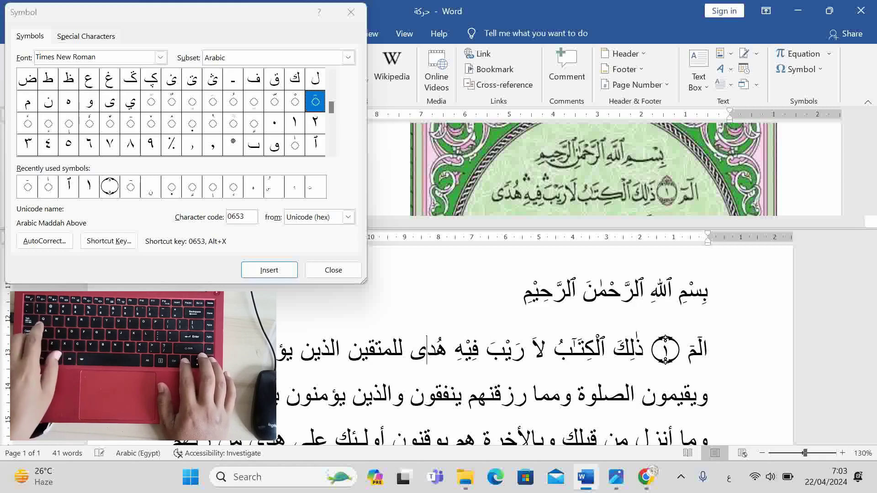
type("ً")
key("Left")
- Vocalise "للمتقين" as "لِلْمُتَّقِيْنَ" with kasras, sukuns, a damma, a shadda and fathas
key("Left")
key("Left")
type("ِ")
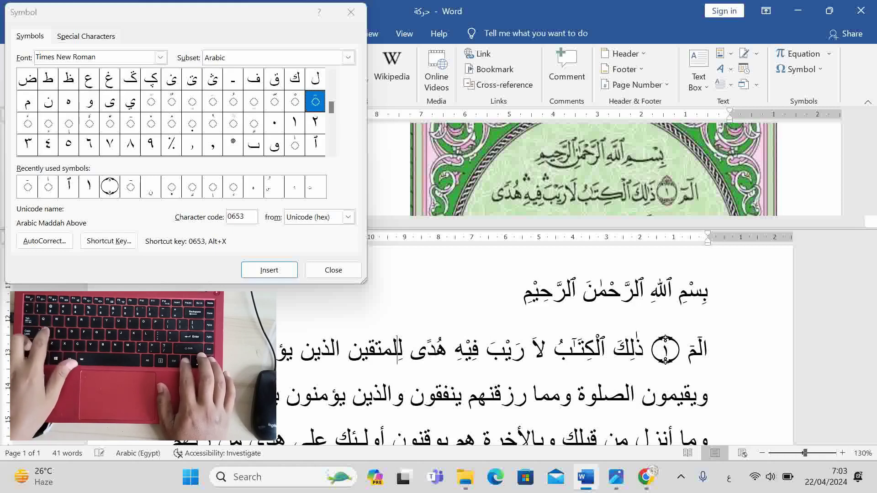
key("Left")
type("ْ")
key("Left")
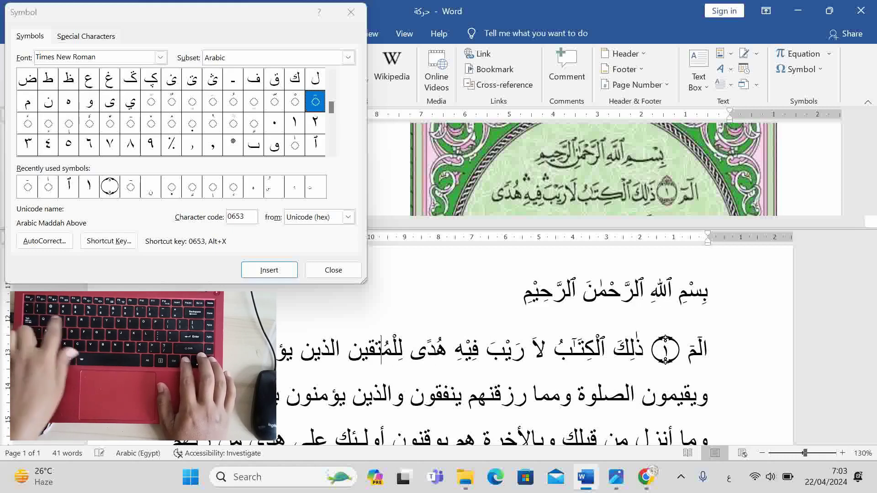
key("Left")
type("َ")
key("Left")
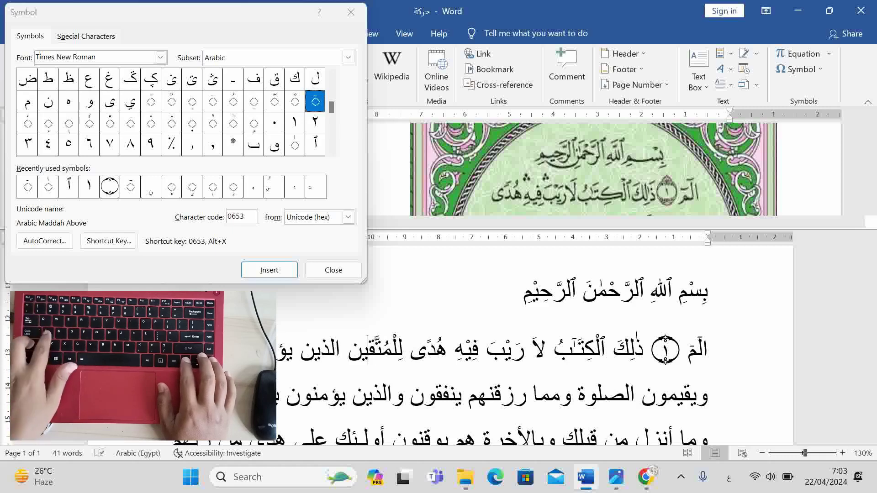
key("shift+Left")
type("َ")
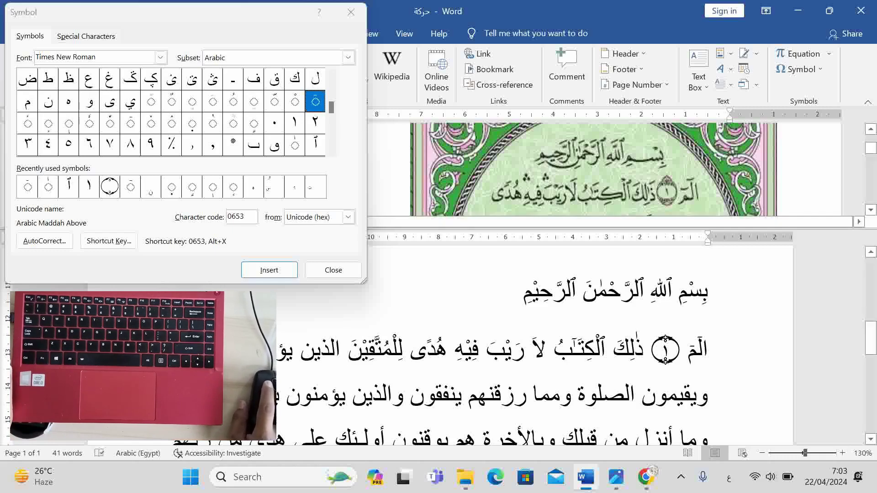
- Insert the three-dot pause sign, Hebrew Accent Segol (0592), after "رَيْبَ" in the first verse line
left_click(593, 169)
scroll(594, 169, "up", 4, "ctrl")
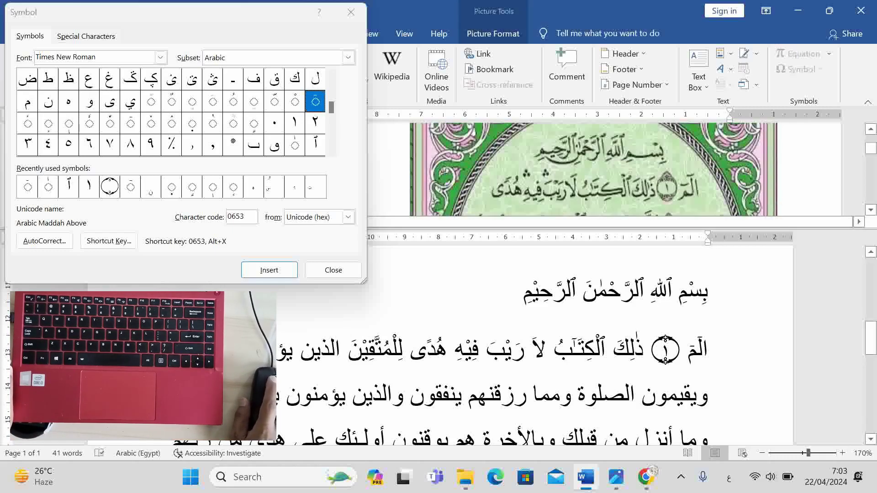
left_click(348, 349)
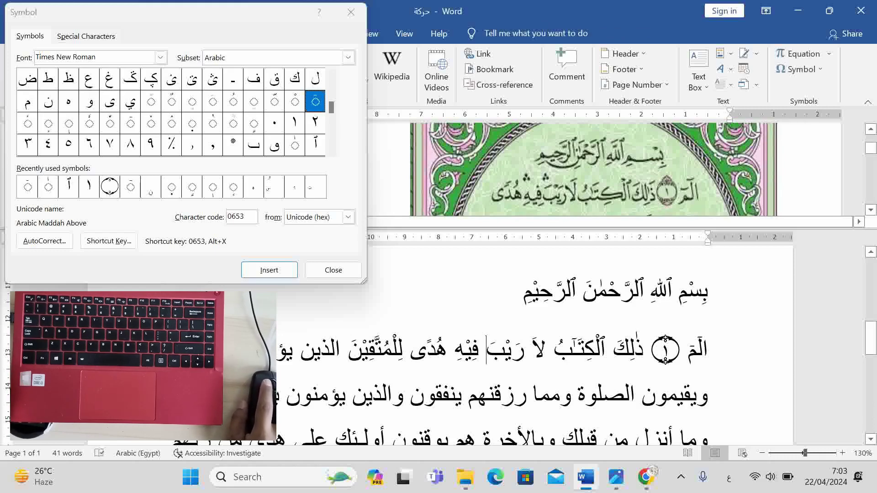
scroll(173, 112, "up", 5)
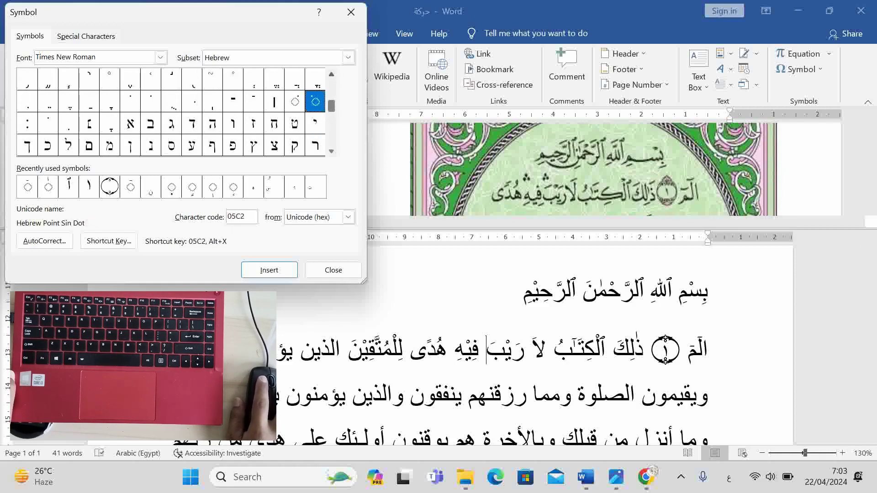
scroll(174, 112, "up", 2)
scroll(173, 112, "up", 3)
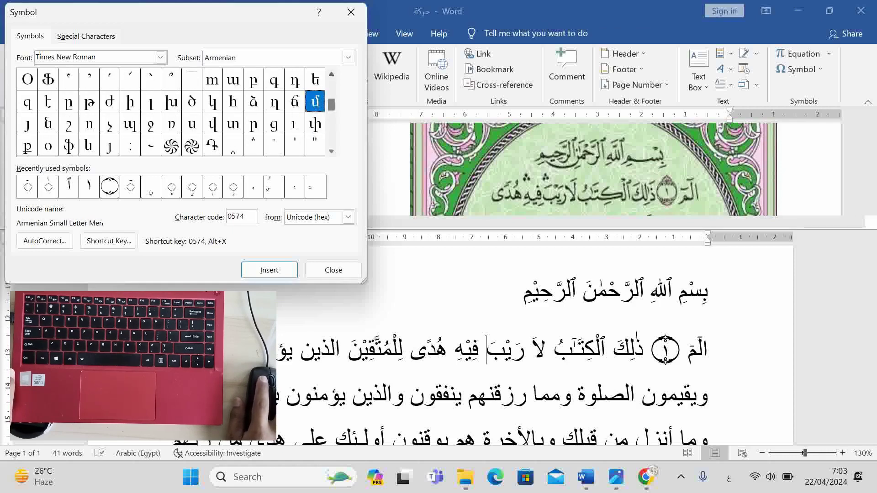
scroll(174, 112, "down", 1)
scroll(174, 112, "down", 2)
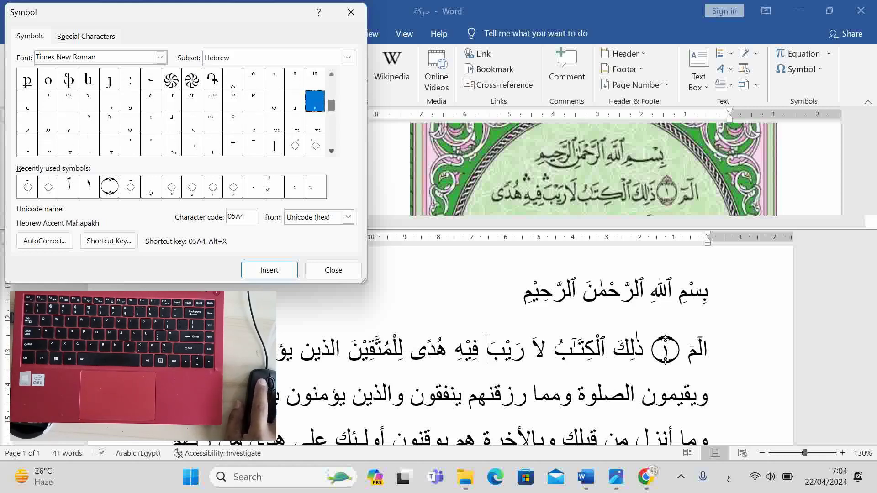
scroll(173, 111, "down", 2)
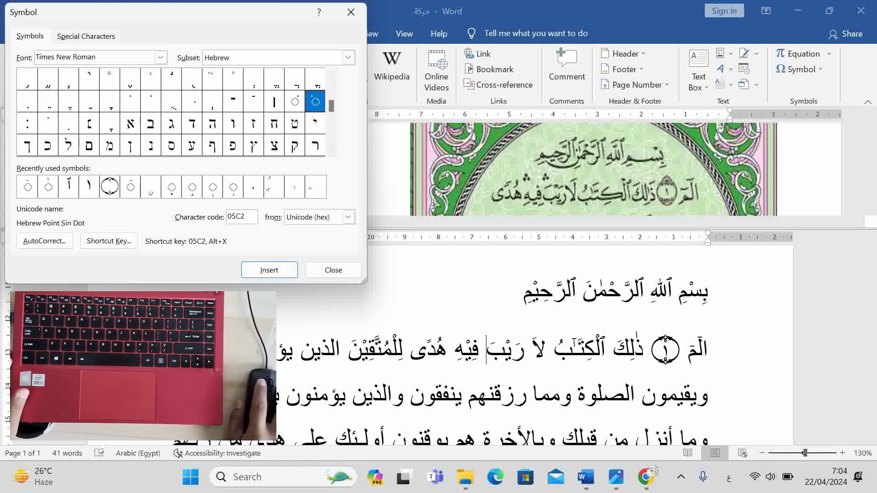
scroll(171, 112, "down", 3)
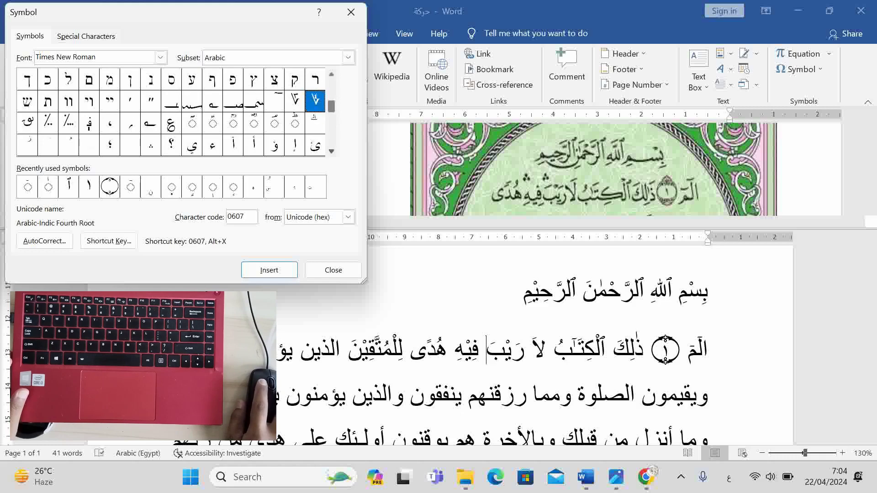
scroll(171, 112, "down", 1)
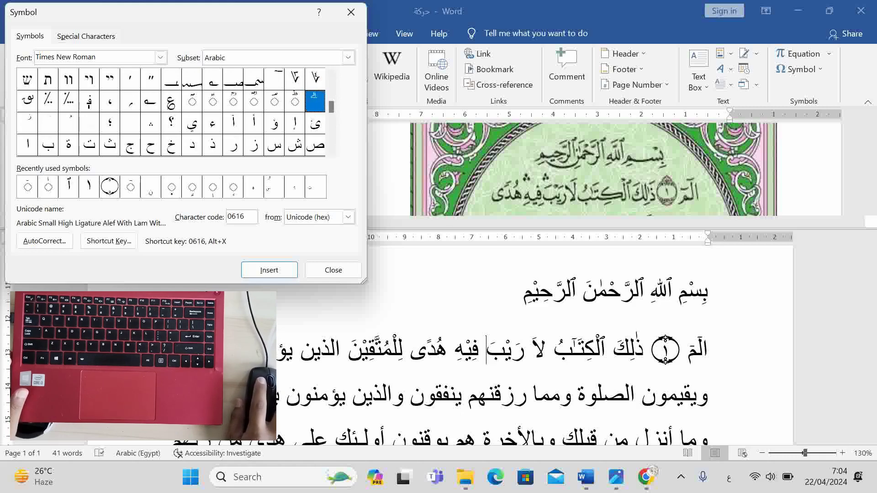
scroll(171, 112, "up", 2)
scroll(172, 112, "up", 2)
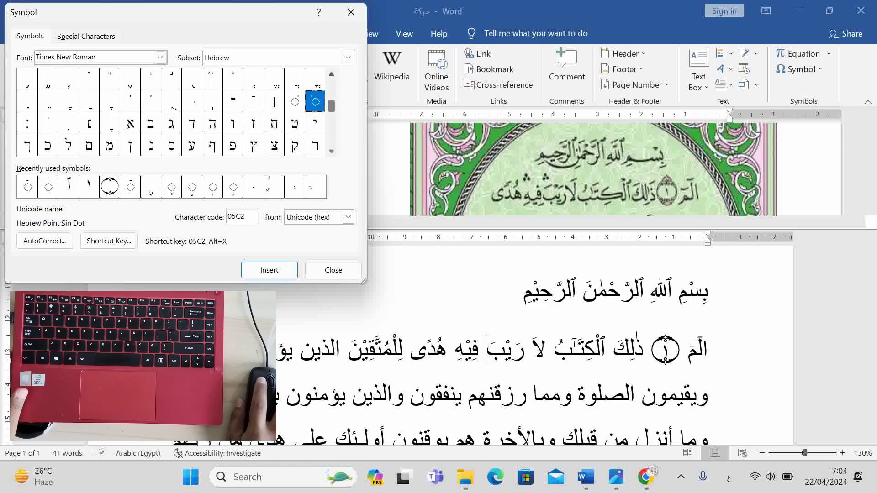
scroll(172, 112, "up", 2)
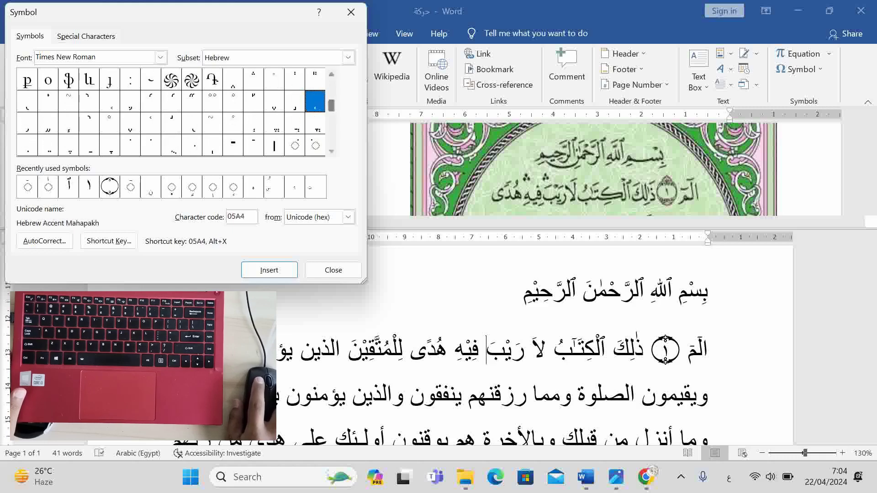
double_click(253, 78)
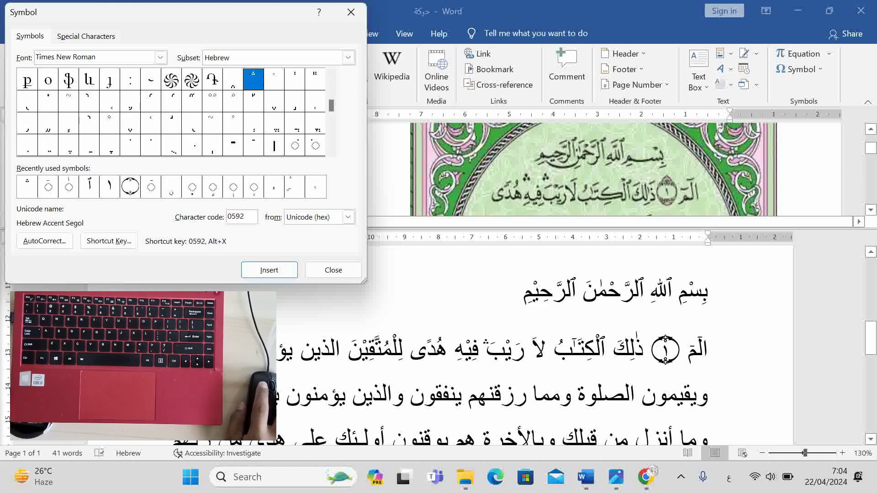
- Insert the same three-dot Hebrew Accent Segol after "فِيْهِ"
left_click(486, 350)
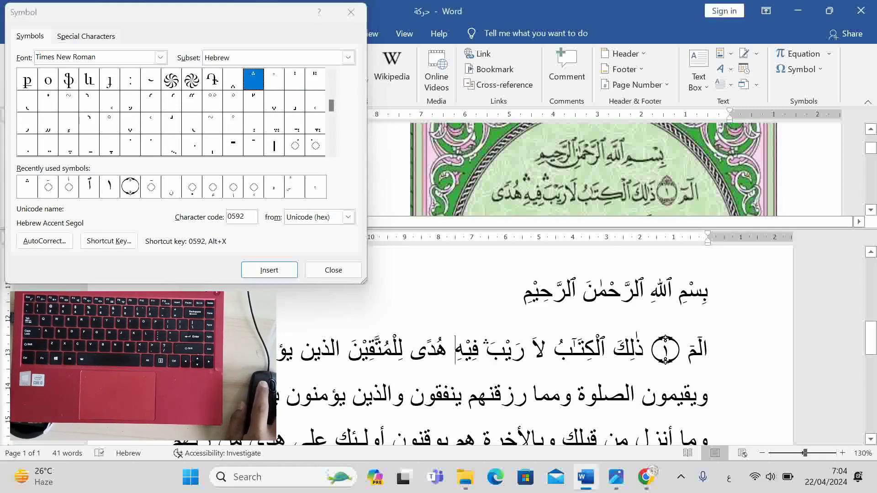
key("alt+F6")
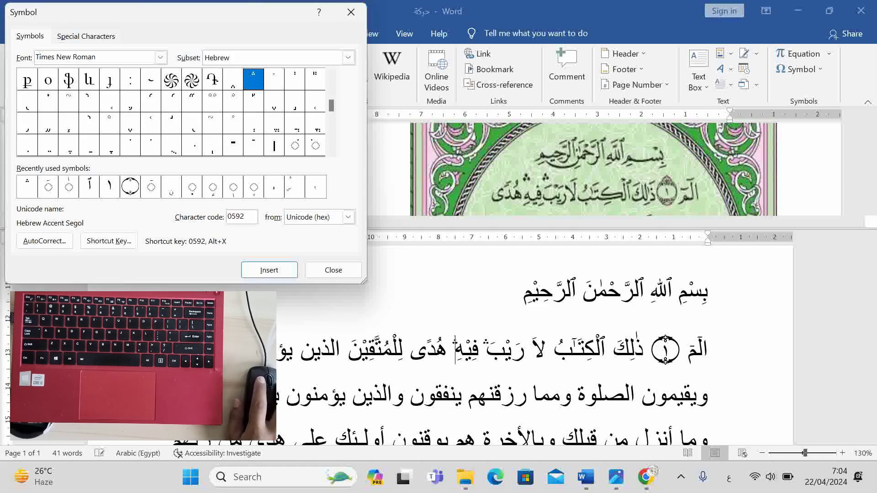
key("alt+F6")
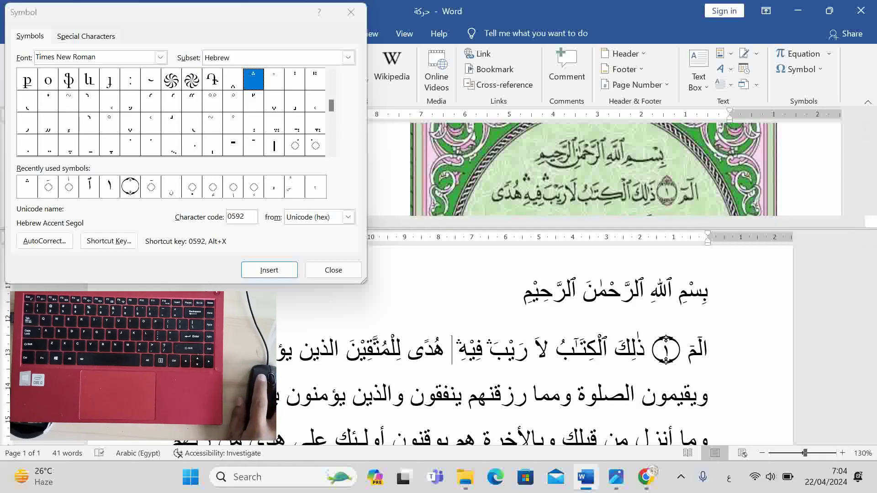
- Try the Arabic Triple Dot Punctuation Mark (061E) after "فِيْهِ" and delete it again
scroll(171, 112, "down", 6)
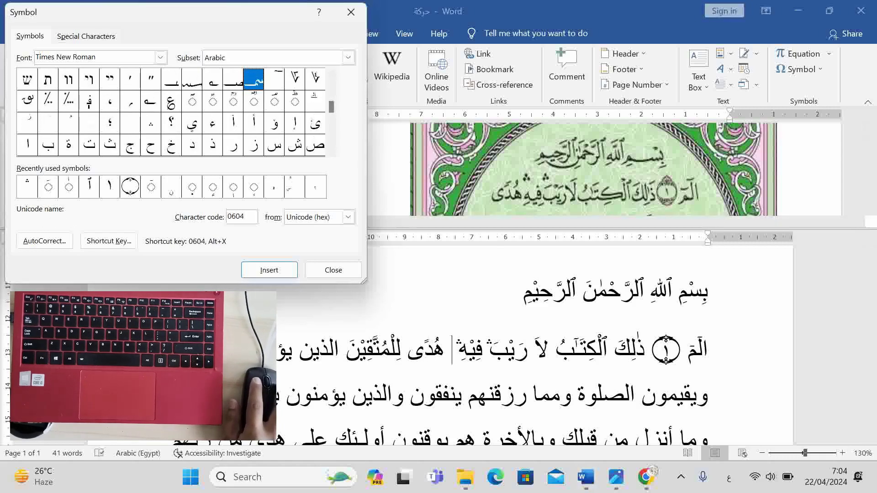
double_click(151, 123)
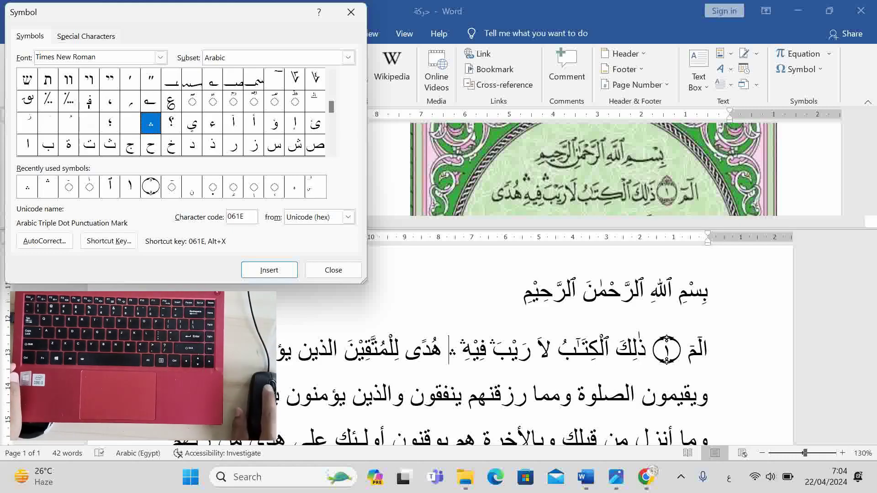
key("BackSpace")
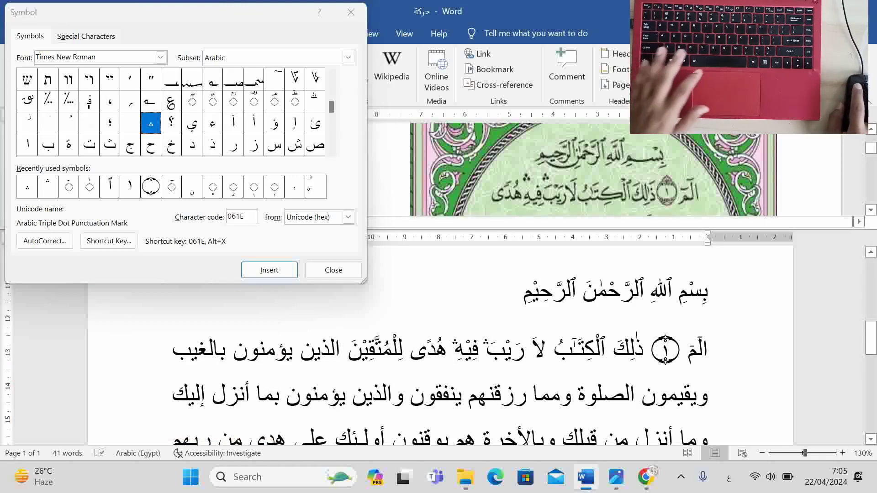
- Insert the Arabic End Of Ayah sign after "لِلْمُتَّقِيْنَ" and number it with the Arabic-Indic digit ٢
left_click(346, 350)
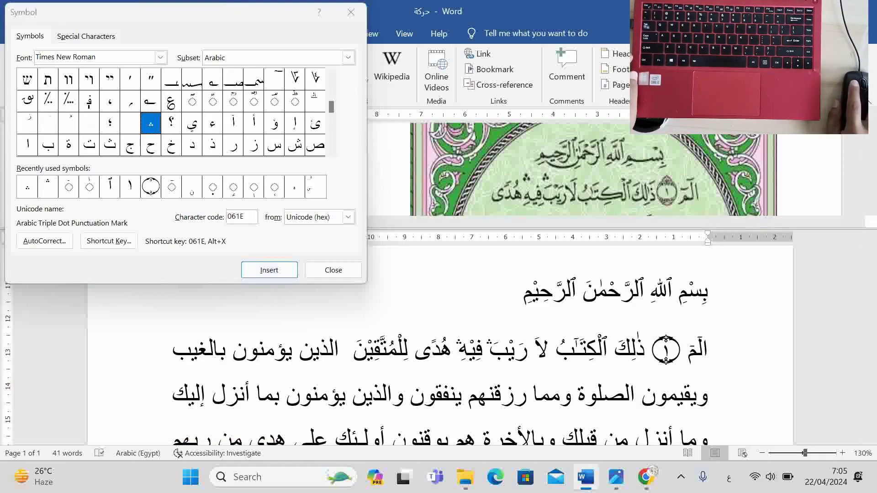
left_click(150, 187)
double_click(150, 187)
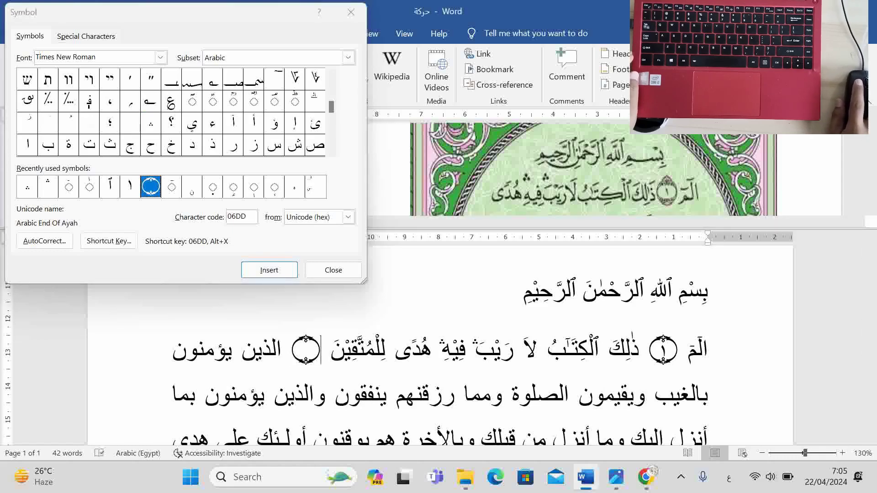
left_click(332, 151)
left_click(331, 151)
left_click(331, 151)
left_click(331, 151)
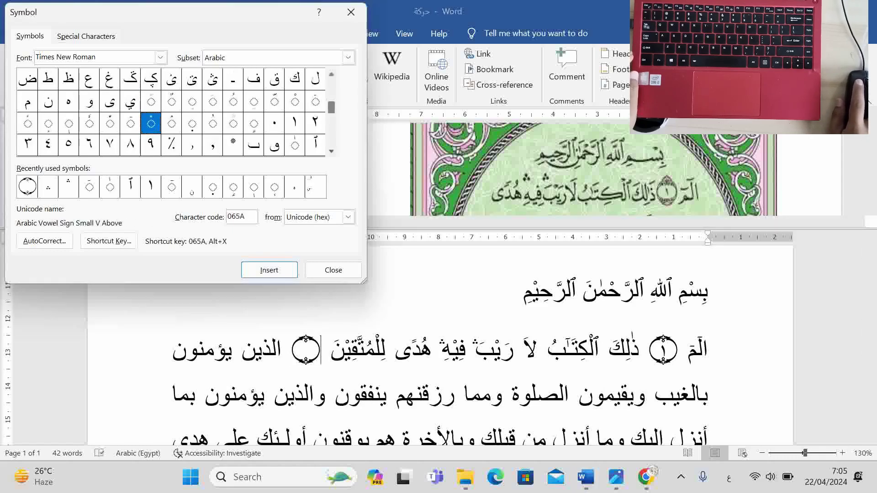
left_click(331, 151)
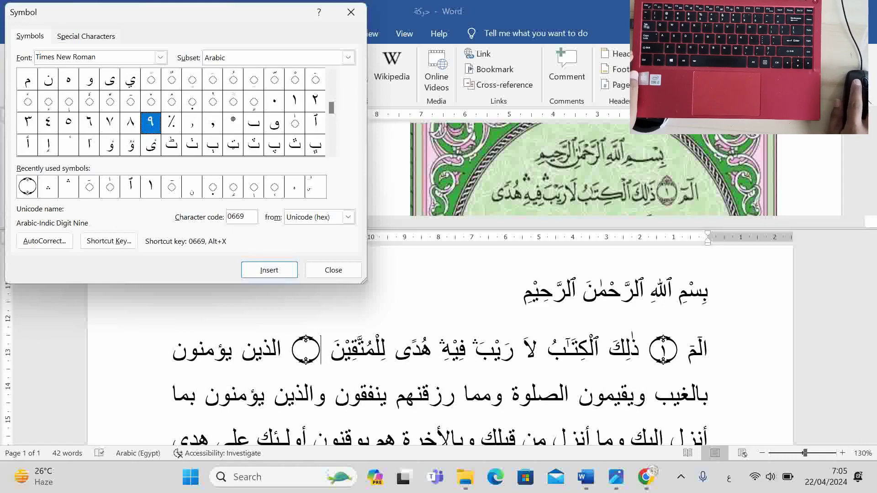
double_click(315, 101)
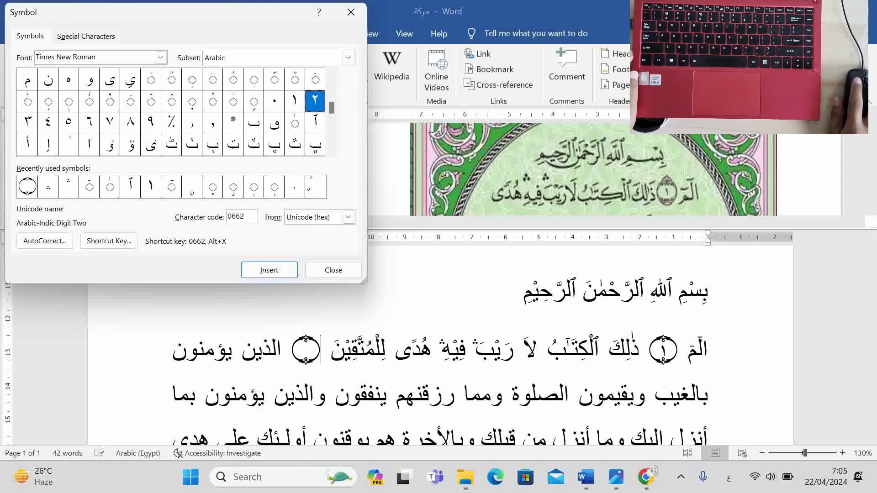
left_click(321, 350)
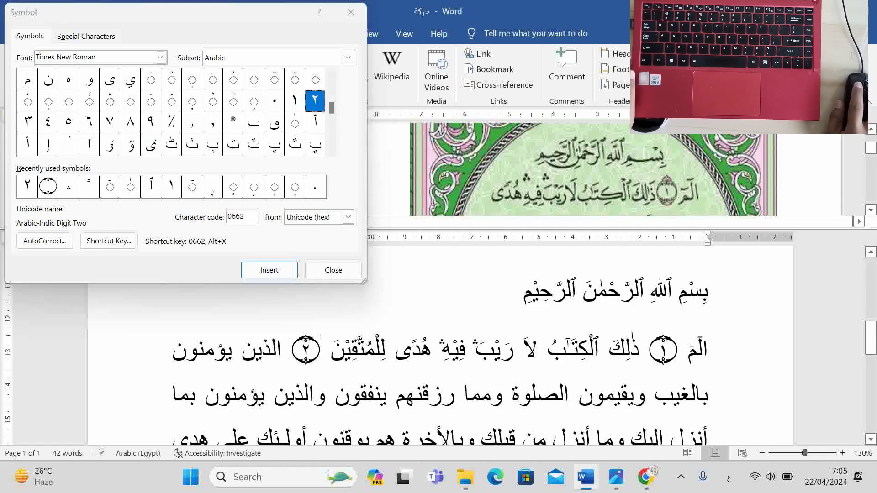
- Vocalise "الذين" after the second ayah sign as "الَّذِيْنَ" with a shadda and fatha, a kasra, a sukun and a fatha
key("Left")
key("Left")
key("Left")
key("Left")
type("َّ")
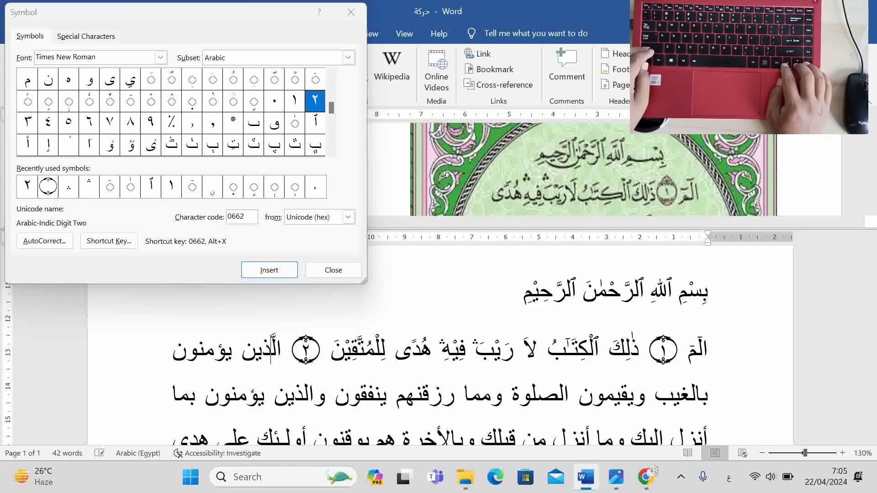
key("Left")
type("ِ")
key("Left")
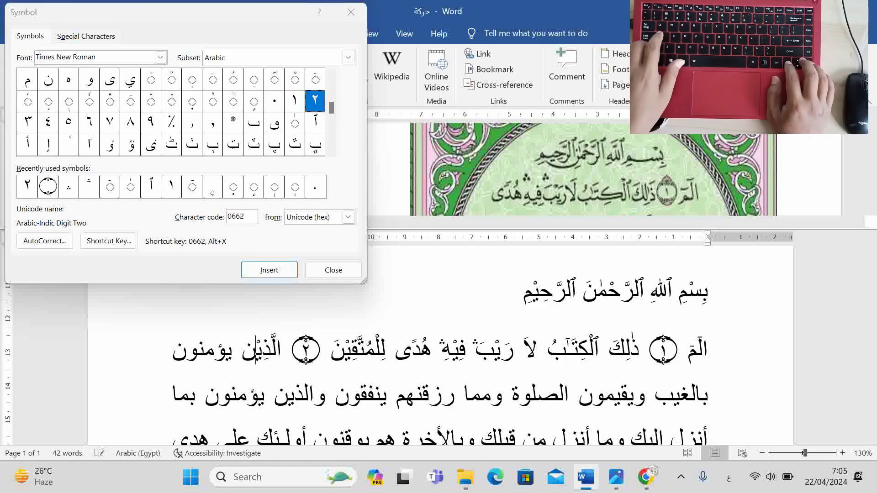
type("ْ")
key("Left")
type("َ")
- Vocalise "يؤمنون" at the end of the line as "يُؤْمِنُوْنَ" with a damma, sukun, kasra, damma, sukun and fatha
key("Left")
key("Left")
type("ُ")
key("Left")
type("ْ")
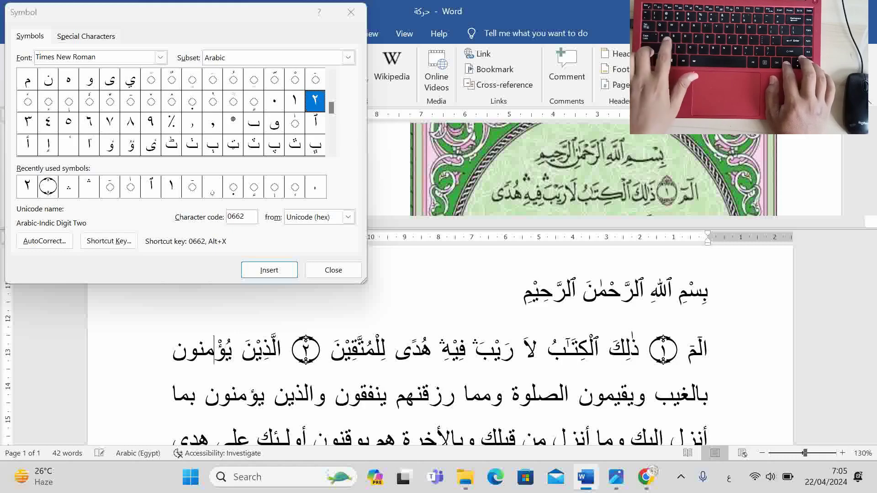
key("Left")
type("ِ")
key("Left")
type("ُ")
key("Left")
type("ْ")
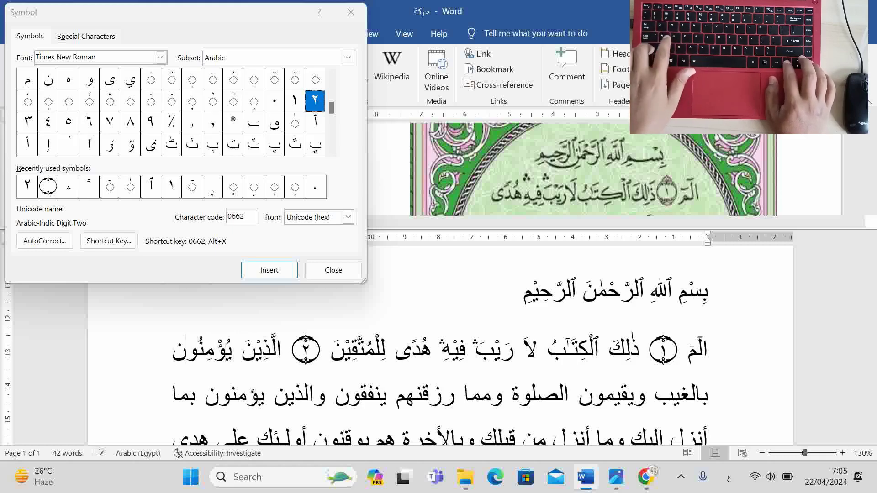
key("Left")
type("َ")
- Add a kasra under the ba of "بالغيب" at the start of the second verse line, following the reference picture
key("Left")
key("Left")
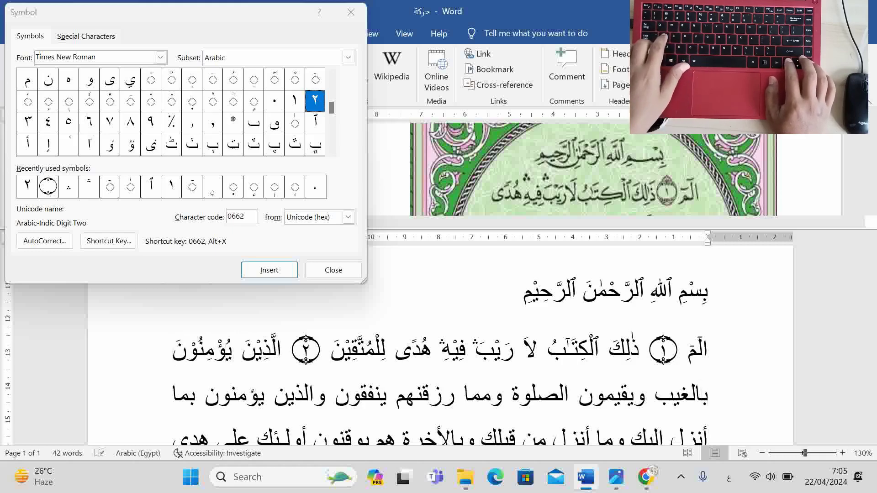
type("ِ")
key("Left")
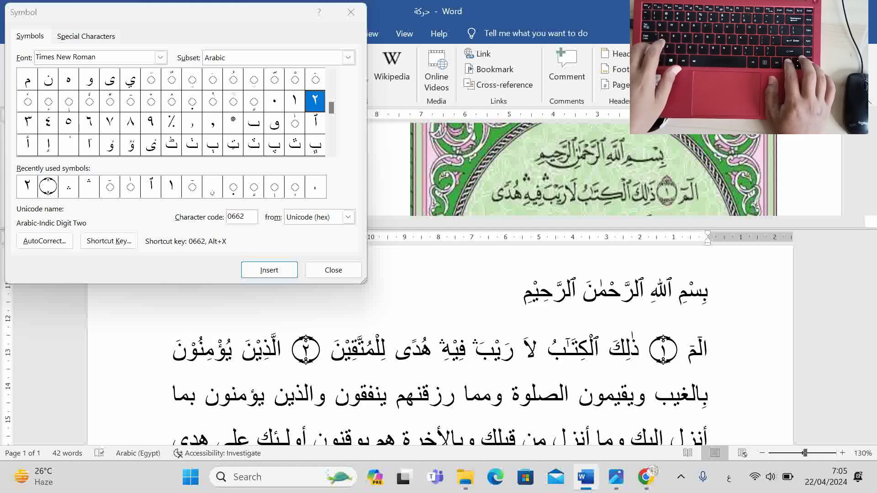
left_click(594, 173)
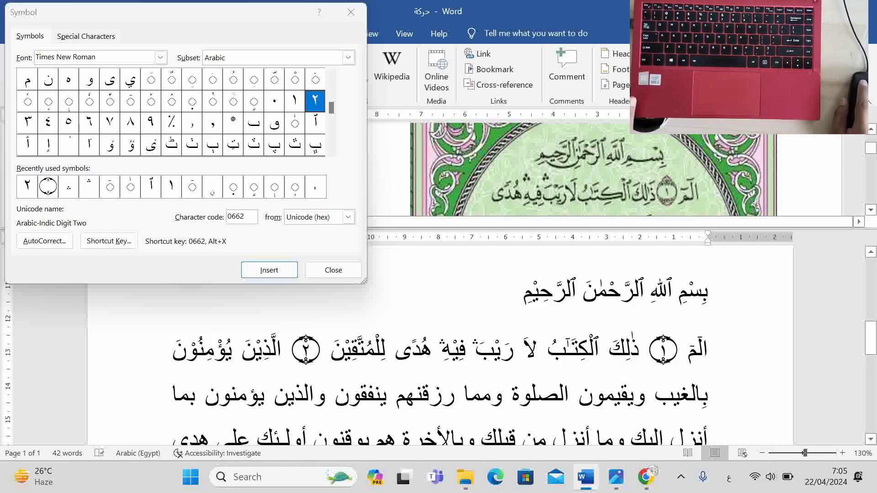
scroll(594, 169, "down", 2)
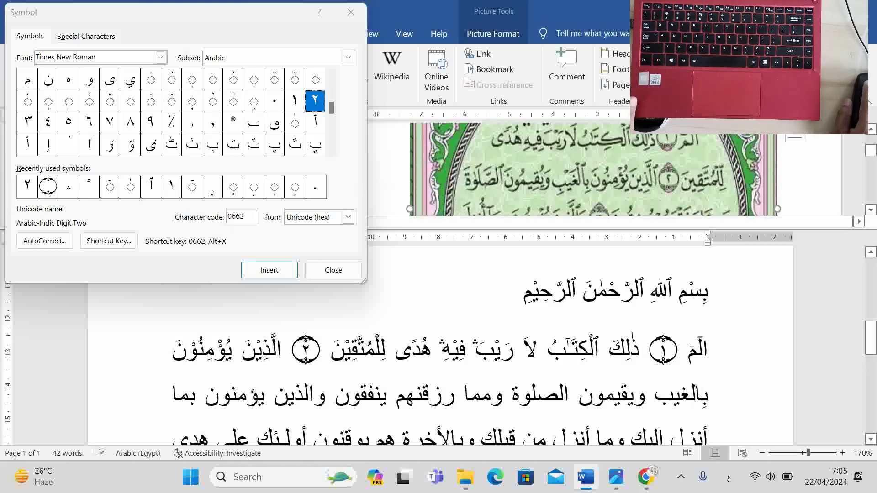
scroll(594, 169, "down", 1)
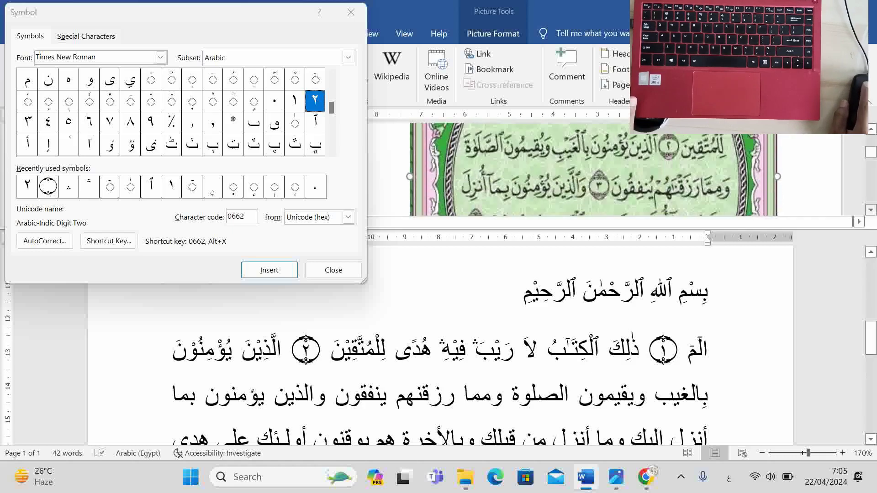
left_click(695, 395)
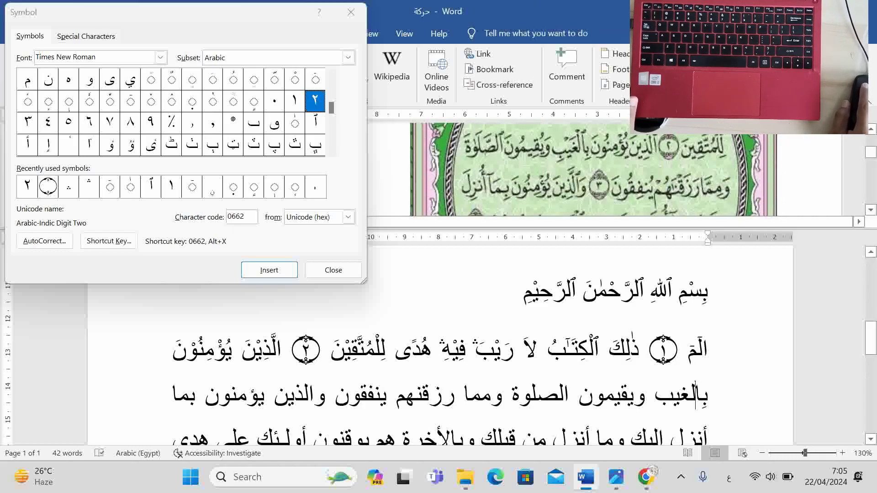
left_click_drag(706, 395, 695, 395)
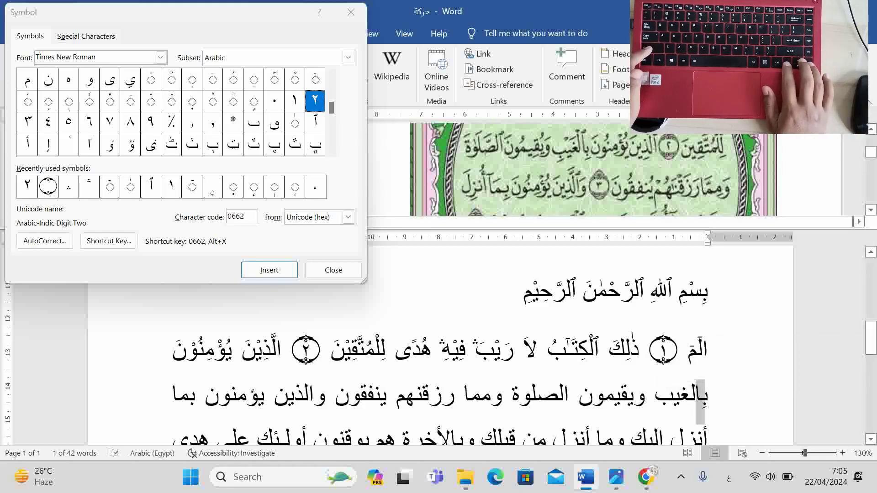
key("shift+Left")
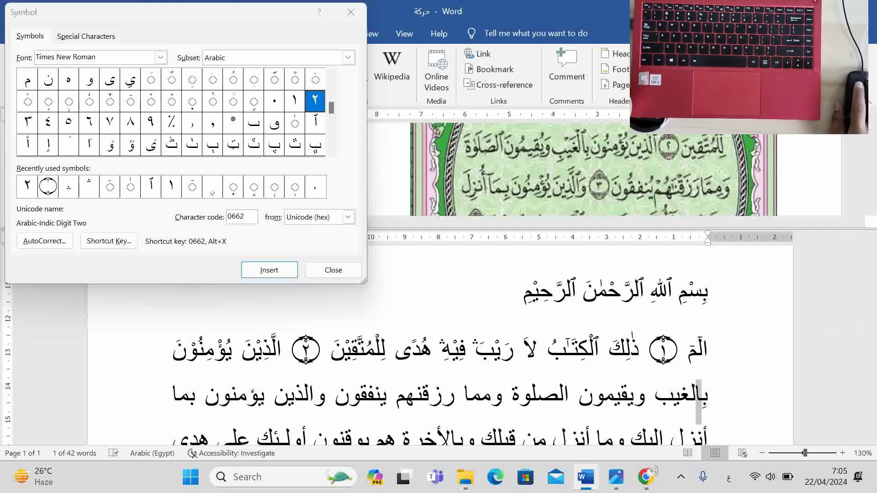
left_click(269, 270)
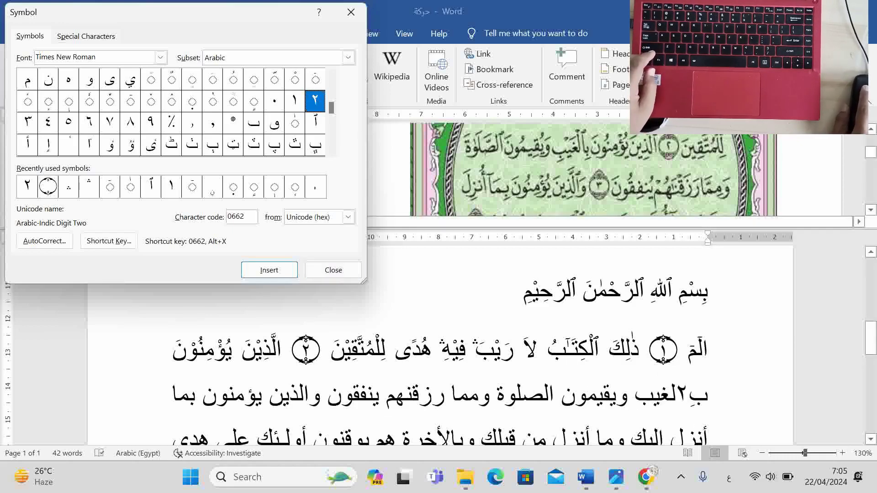
key("ctrl+z")
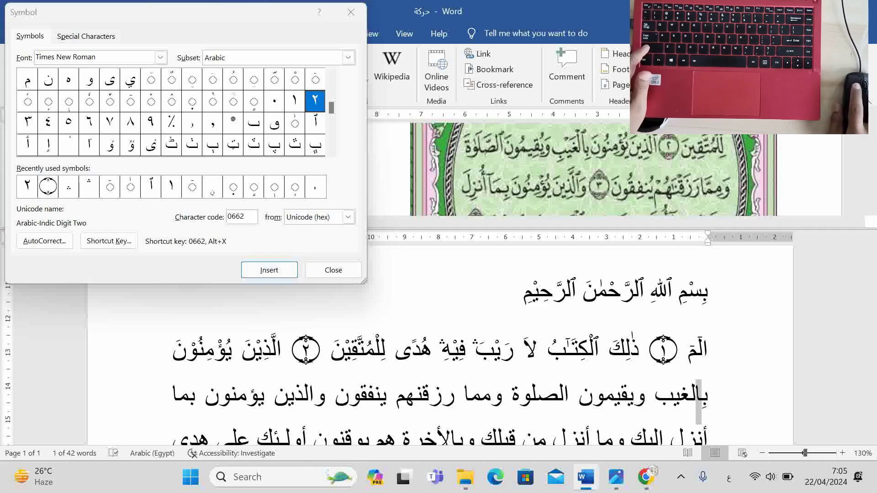
key("ctrl+y")
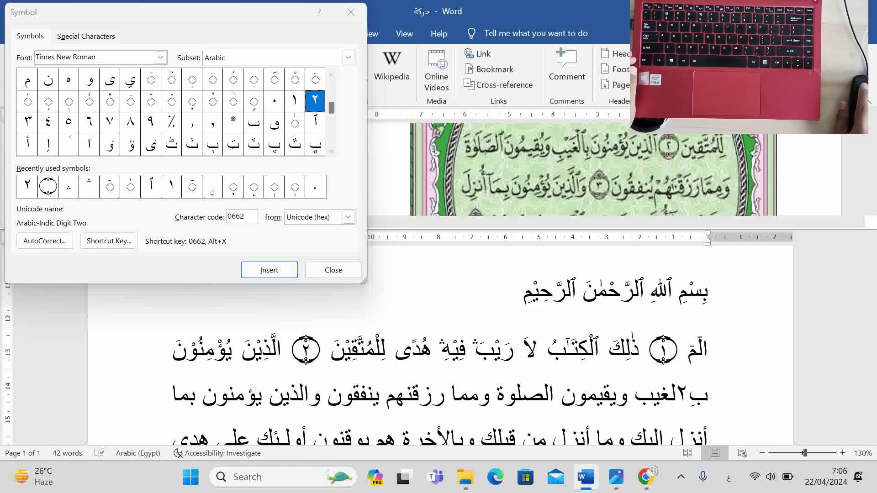
- Replace the misplaced ٢ after "بِ" in the second line's first word with the Arabic Letter Alef Wasla (0671)
key("shift+Left")
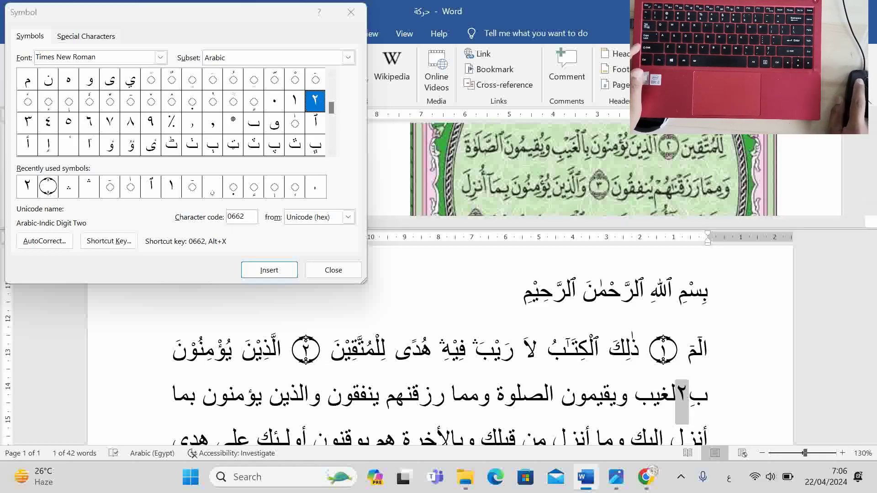
key("alt+Tab")
key("Down")
key("Return")
key("alt+Tab")
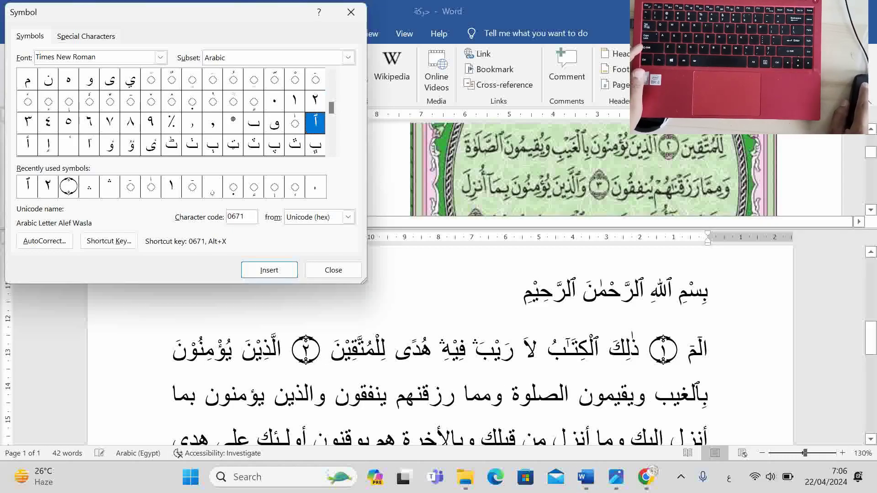
- Vocalise the rest of that word as "بِٱلْغَيْبِ" with a sukun, fatha, sukun and kasra
key("Right")
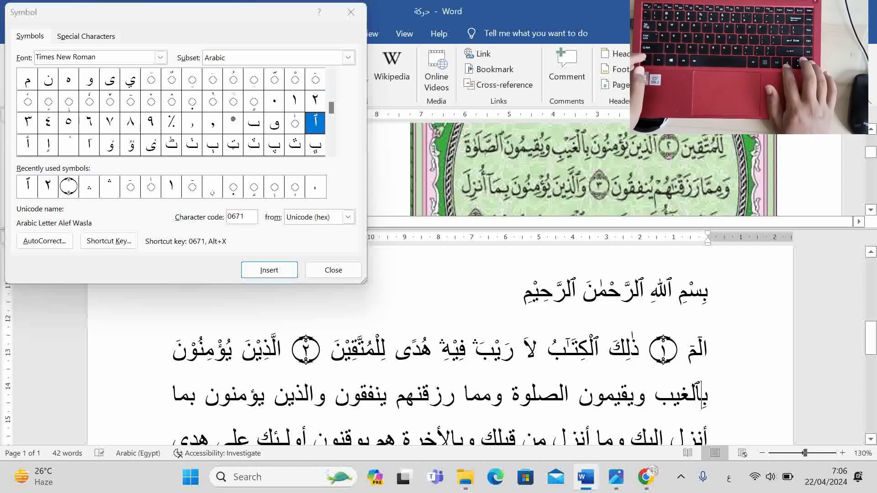
type("ْ")
key("Left")
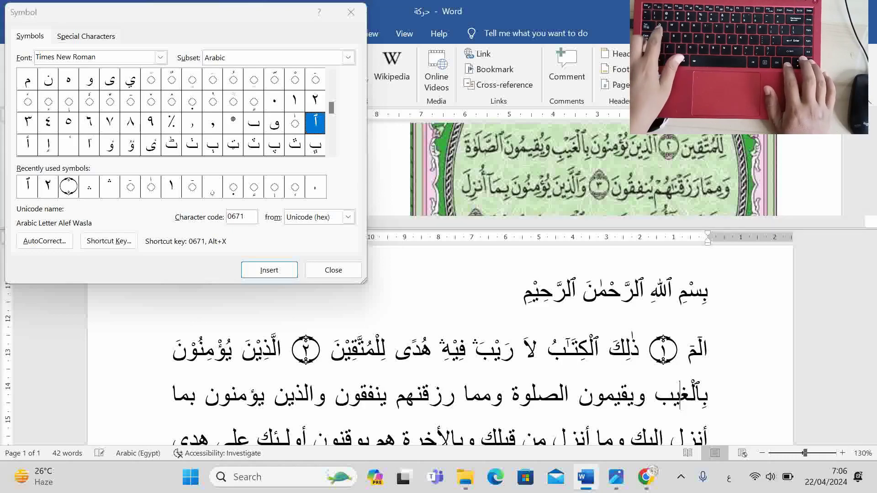
type("َيْ")
key("Left")
type("ِ")
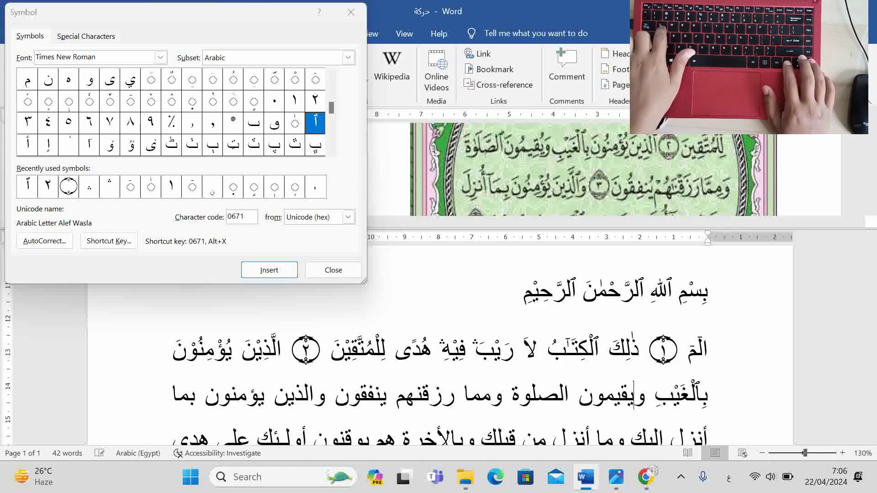
- Vocalise the start of "ويقيمون" as "وَيُقِ" with a fatha, a damma and a kasra
key("Left")
key("Left")
type("َ")
key("Left")
type("ُ")
key("Left")
type("ِ")
key("Delete")
type("ْ")
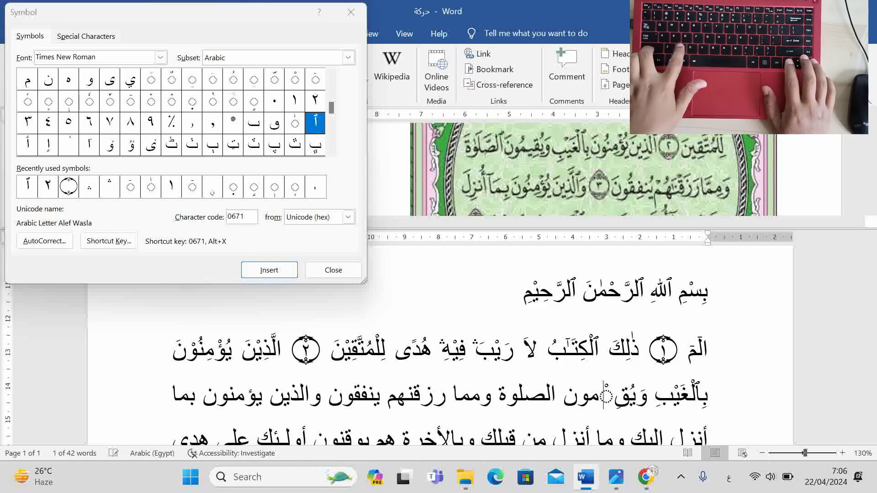
key("ctrl+z")
key("ctrl+z")
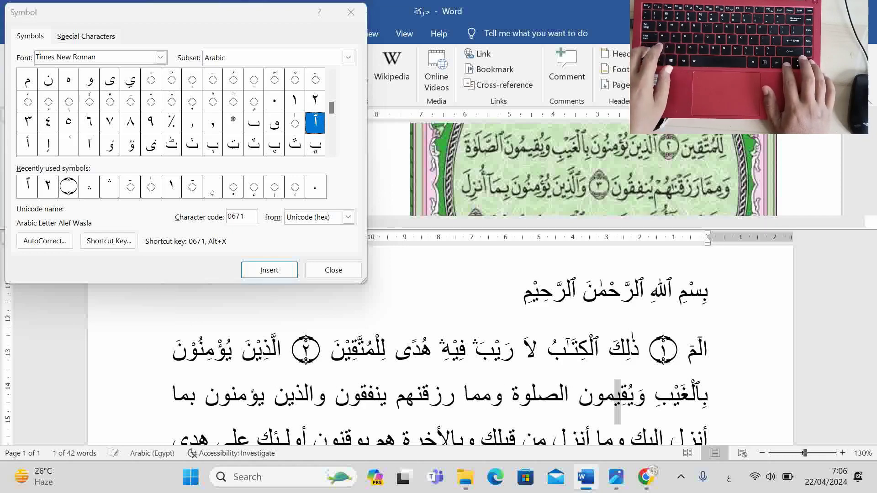
- Finish vocalising "وَيُقِيْمُوْنَ" and mark "الصلوة" with a shadda and fatha on the sad and a fatha on the lam
key("Right")
key("Left")
type("ُ")
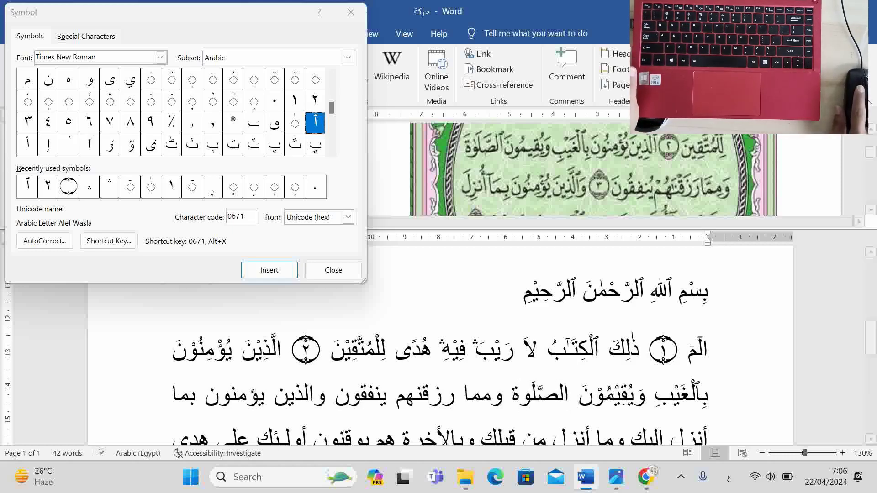
- Add the Superscript Alef (0670) over the waw of "الصلوة" and vocalise the text through "ينفقون" as "الصَّلَوٰةَ وَمِمَّا رَزَقْنٰهُمْ يُنْفِقُوْنَ"
left_click(519, 394)
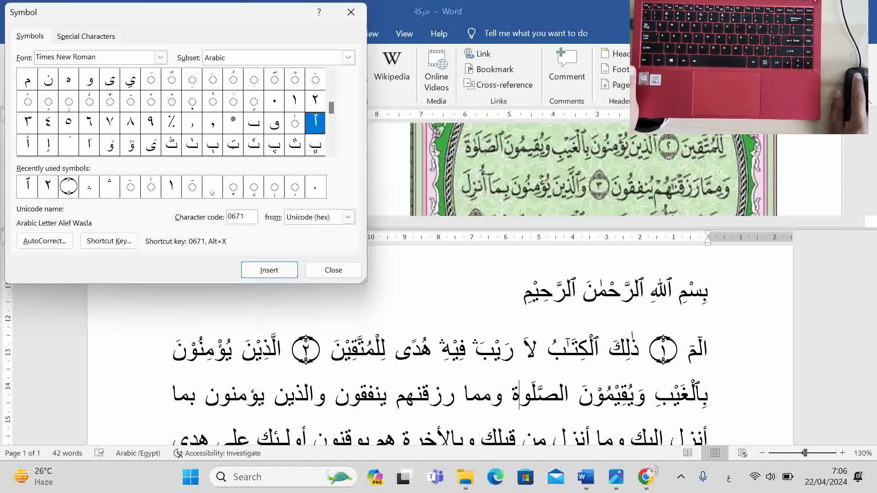
double_click(295, 123)
left_click(519, 394)
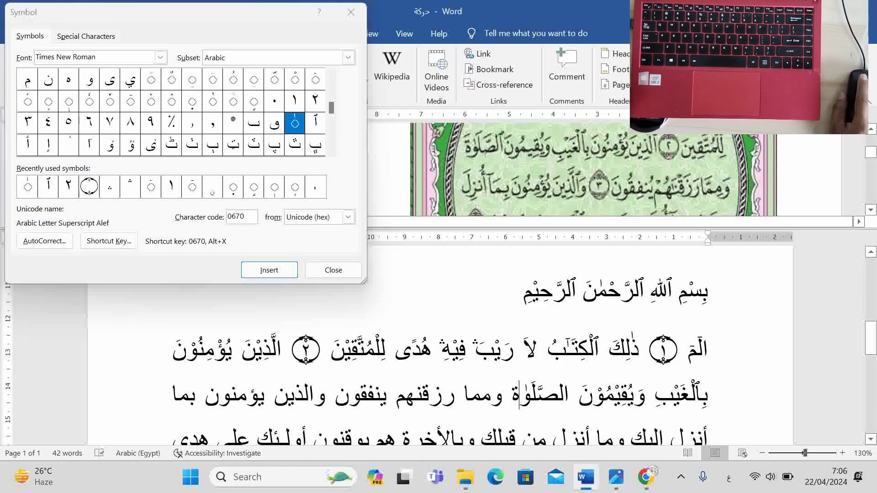
key("Left")
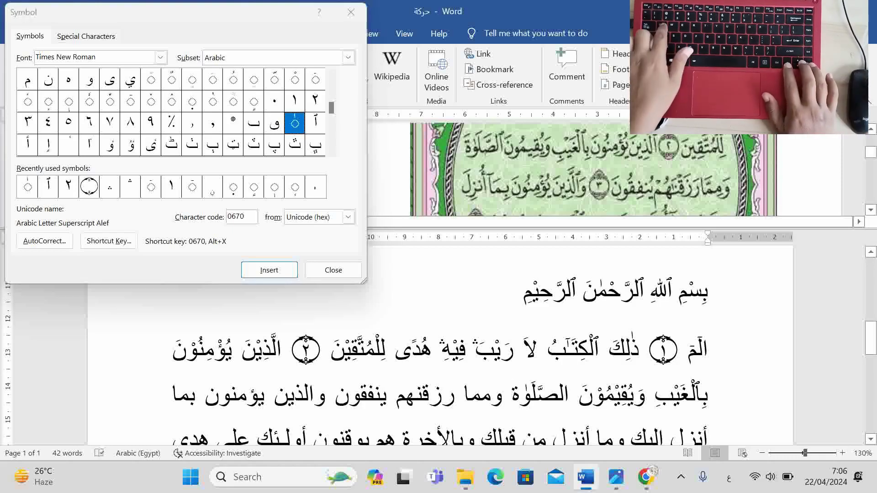
type("َ")
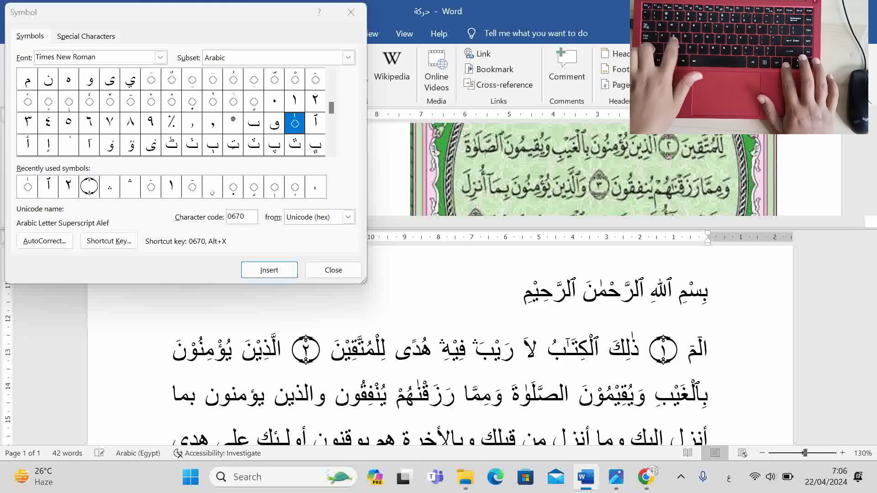
type("َ")
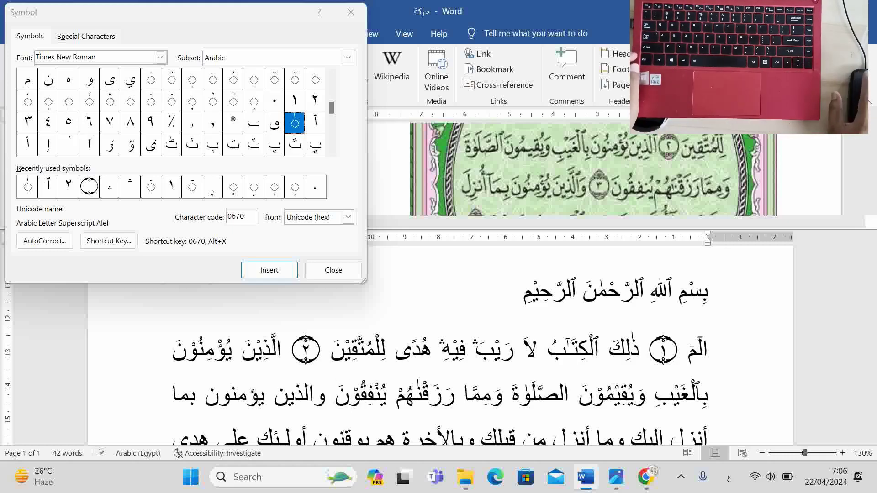
- Insert the Arabic End Of Ayah sign (06DD) after "يُنْفِقُوْنَ" and number it with the Arabic-Indic digit ٣ (0663)
left_click(89, 187)
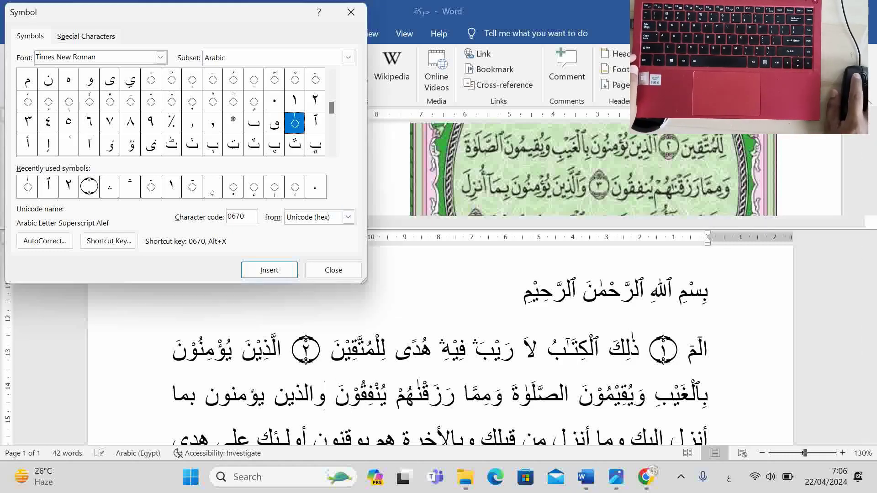
double_click(89, 186)
left_click(316, 395)
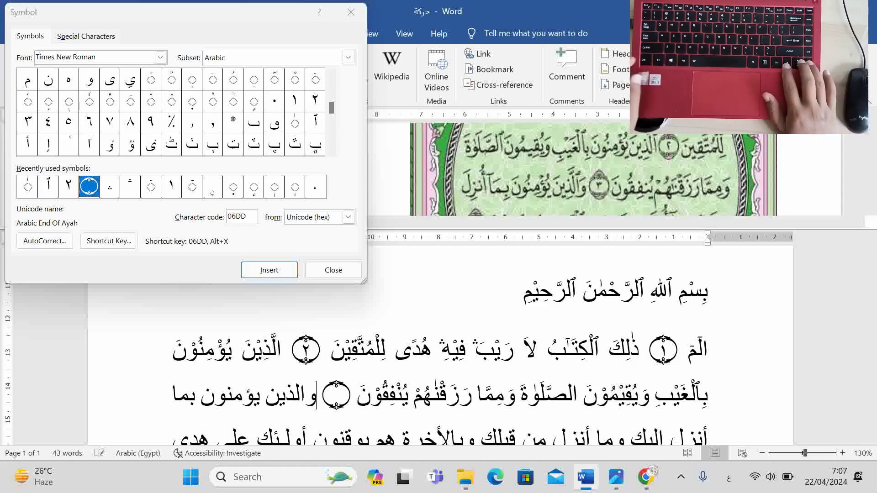
key("Right")
key("Right")
key("Right")
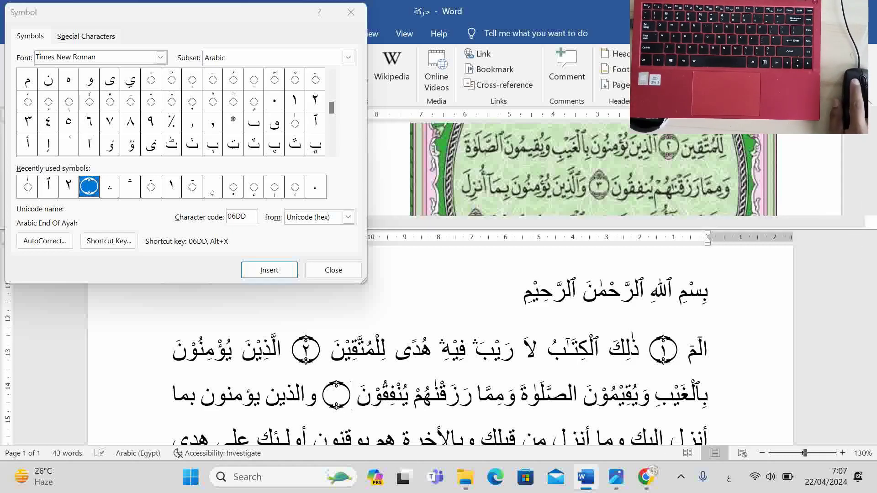
left_click(28, 122)
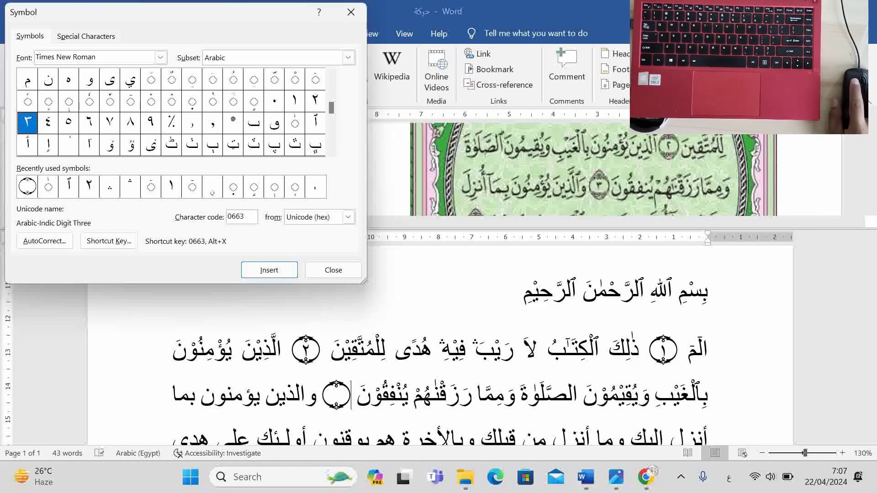
key("Return")
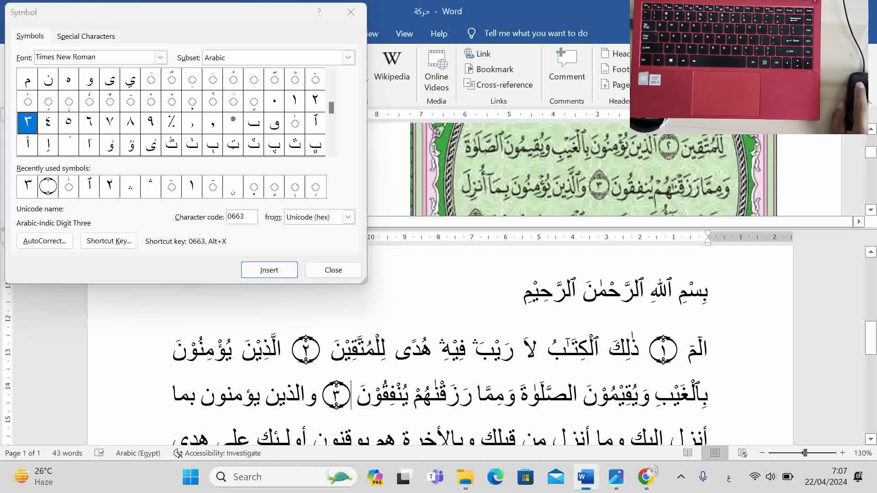
- Vocalise the words after the third ayah sign as "وَالَّذِيْنَ يُؤْمِنُوْنَ بِمَا"
type("َالَّذِيْنَ")
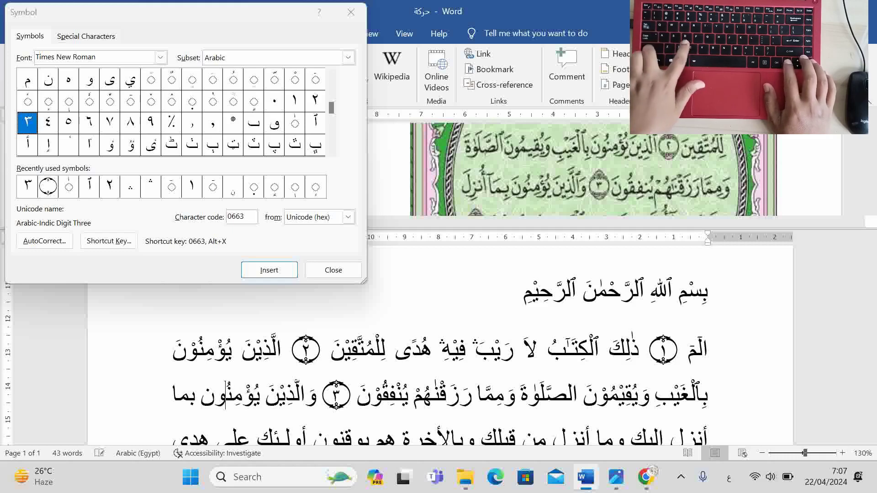
type("{")
key("BackSpace")
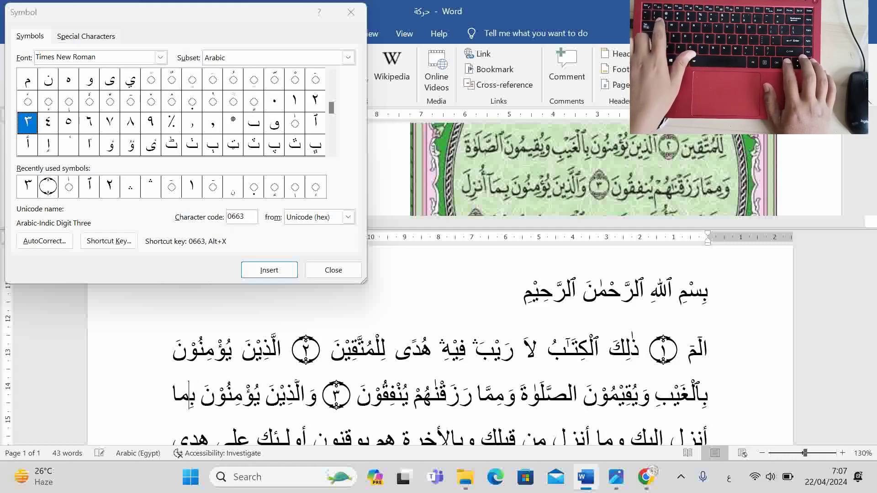
key("Left")
key("Left")
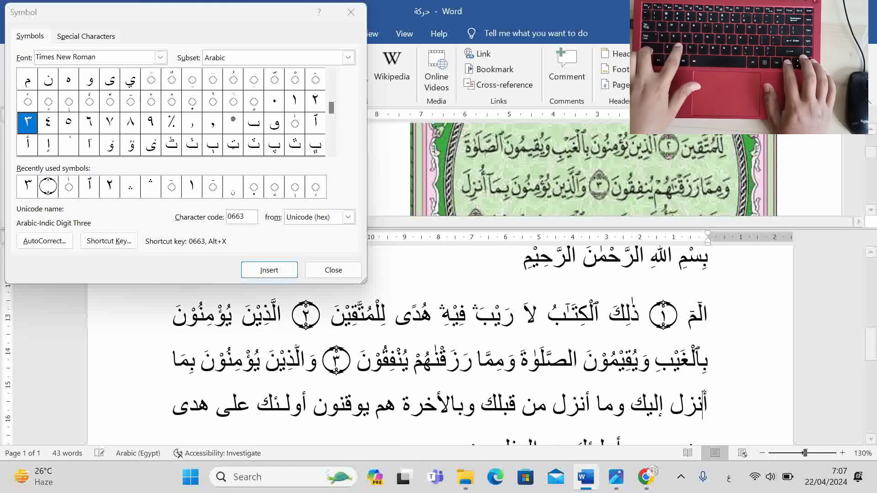
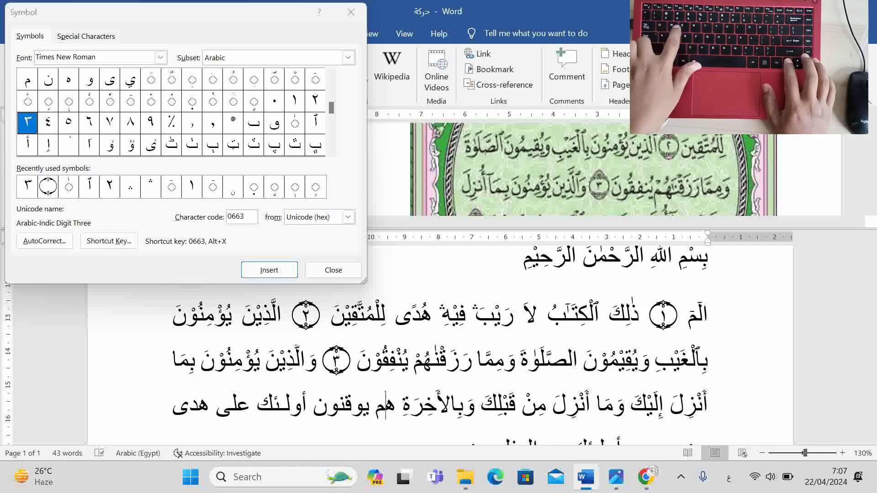
- Vocalise the third verse line from "أنزل إليك" through "يوقنون", ending with "هُمْ يُوْقِنُوْنَ"
key("Left")
key("Left")
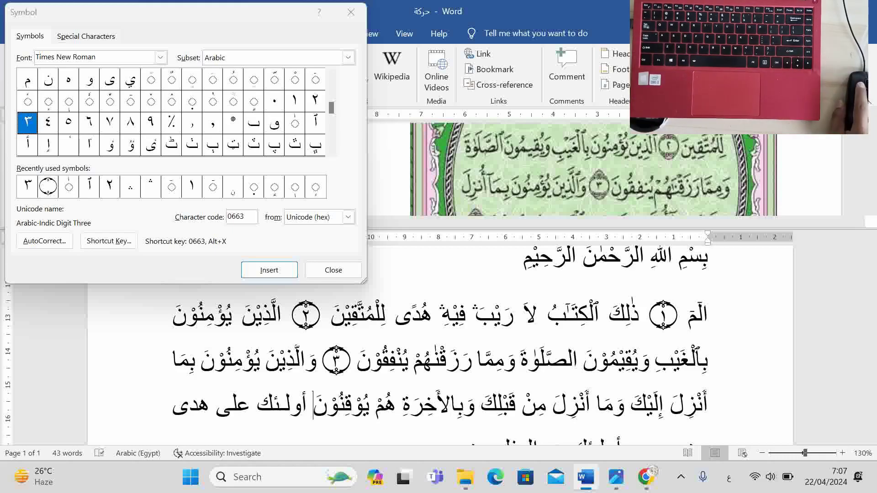
- Replace the final alef of "بِمَا" after the third ayah sign and of "وَمَا" on the following line with alef madda (آ)
left_click(356, 360)
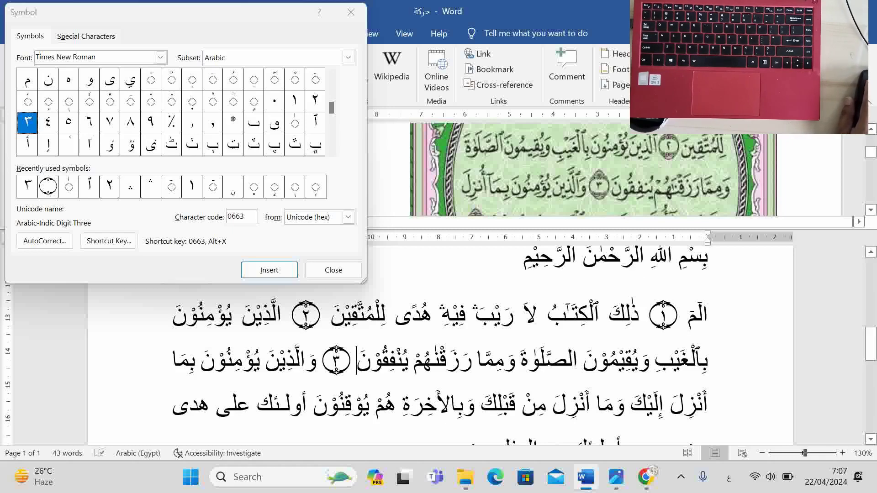
scroll(589, 169, "down", 2)
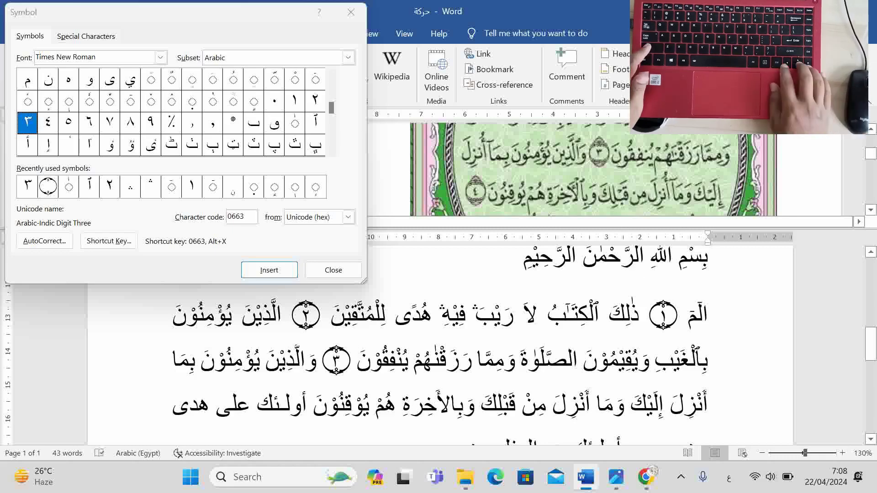
left_click_drag(178, 361, 173, 361)
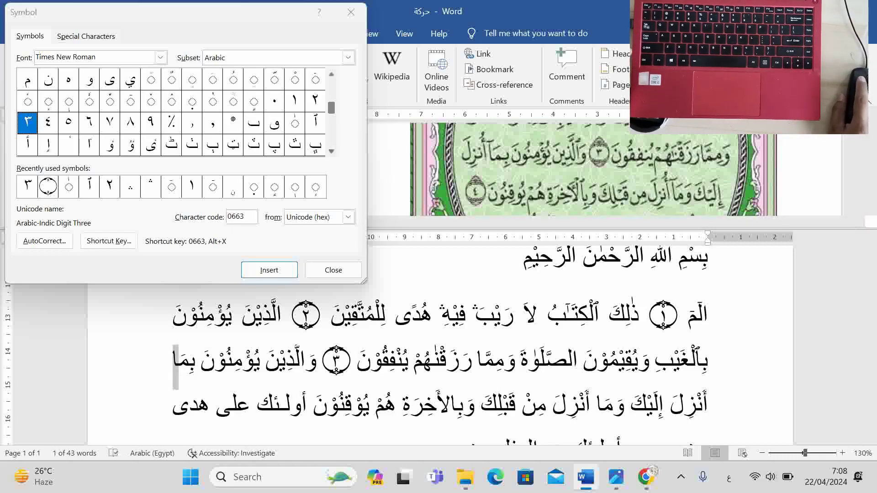
left_click(28, 145)
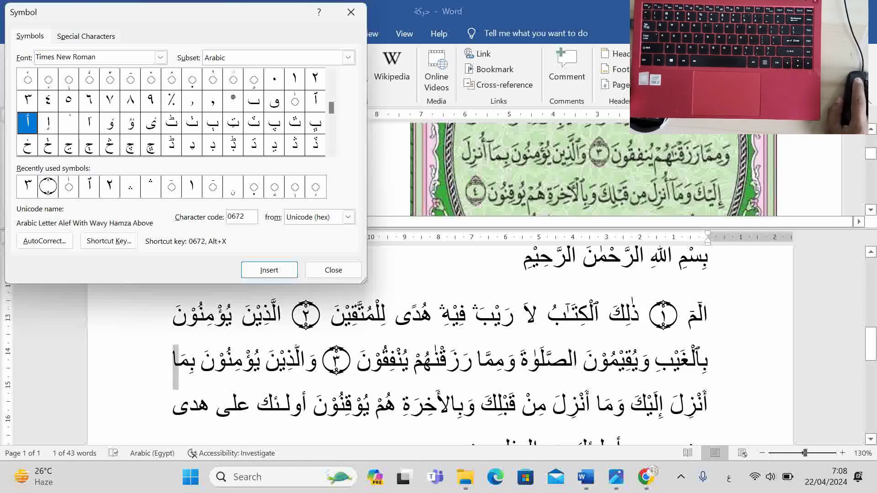
key("Left")
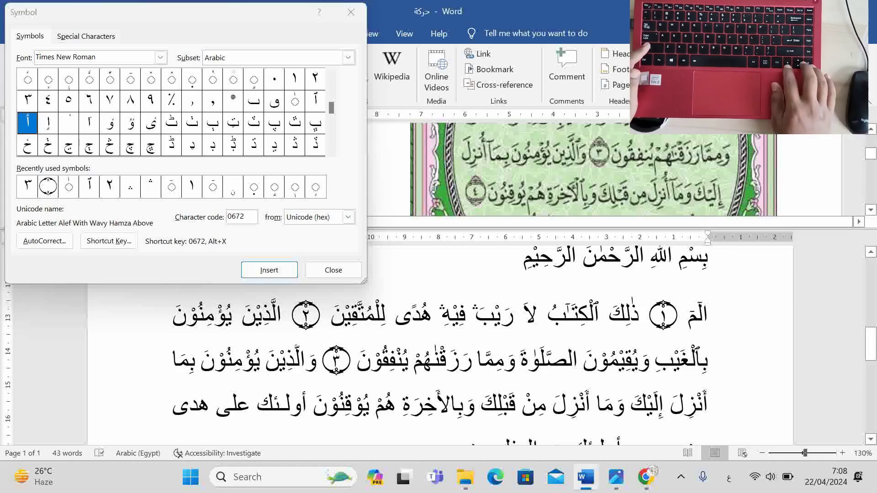
key("shift+Left")
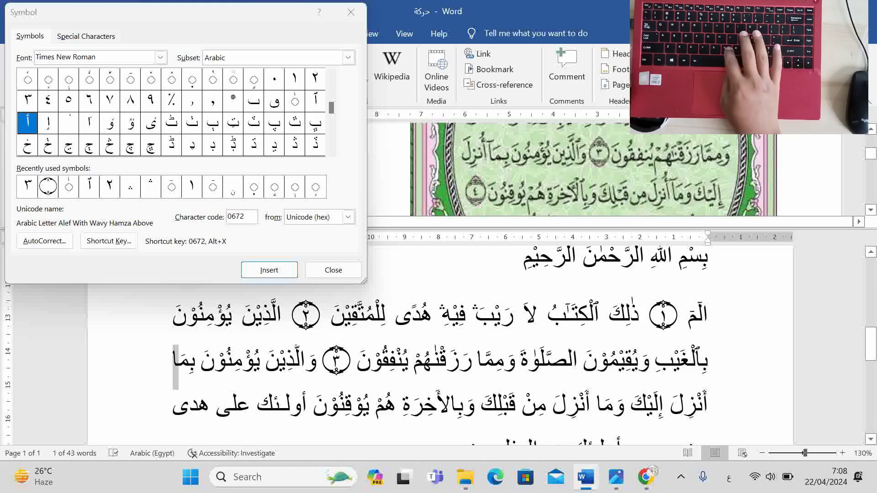
type("آ")
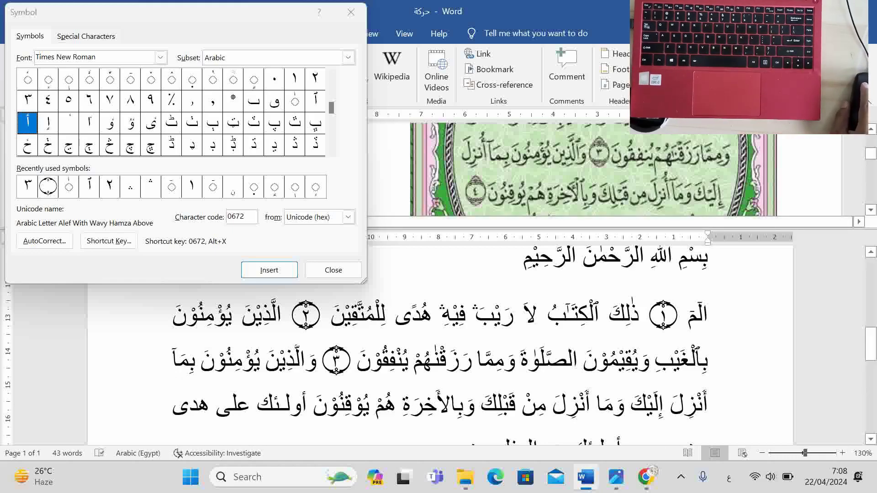
left_click(602, 406)
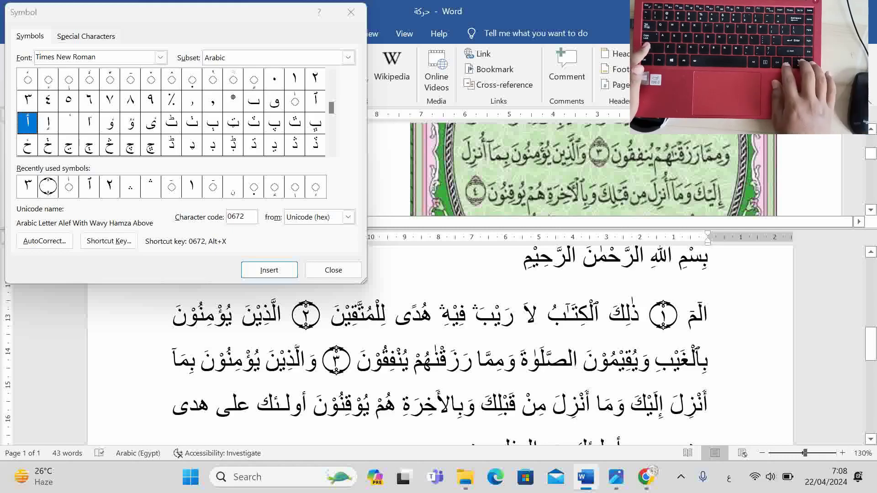
key("shift+Left")
type("آ")
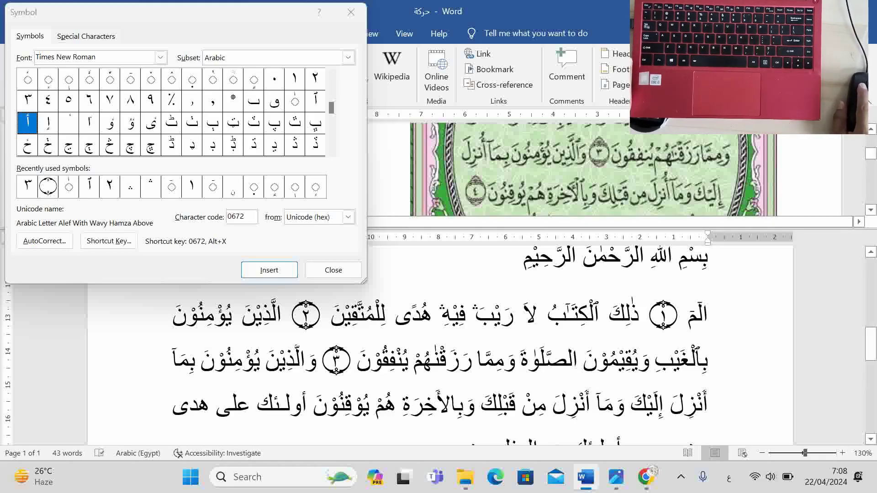
- Replace the first alef of "وبالأخرة" with Arabic Letter Alef Wasla (0671) and complete the word's vowel marks
key("ctrl+Left")
key("ctrl+Left")
key("ctrl+Left")
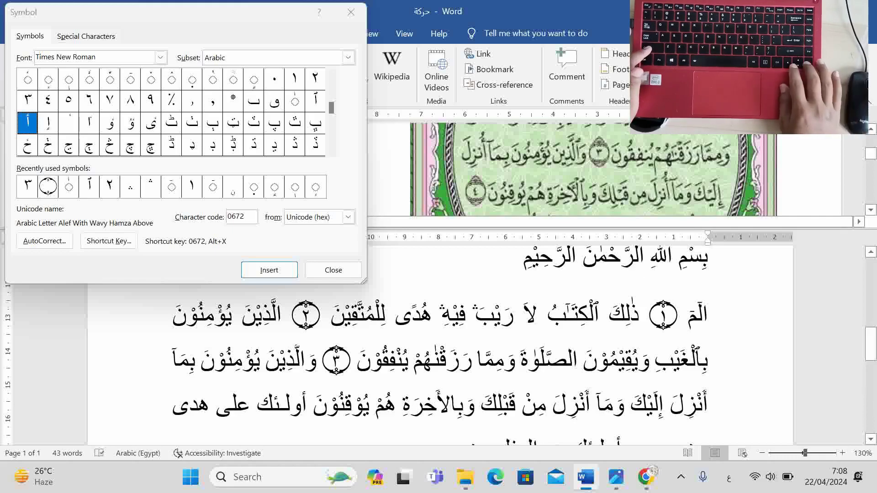
key("shift+Left")
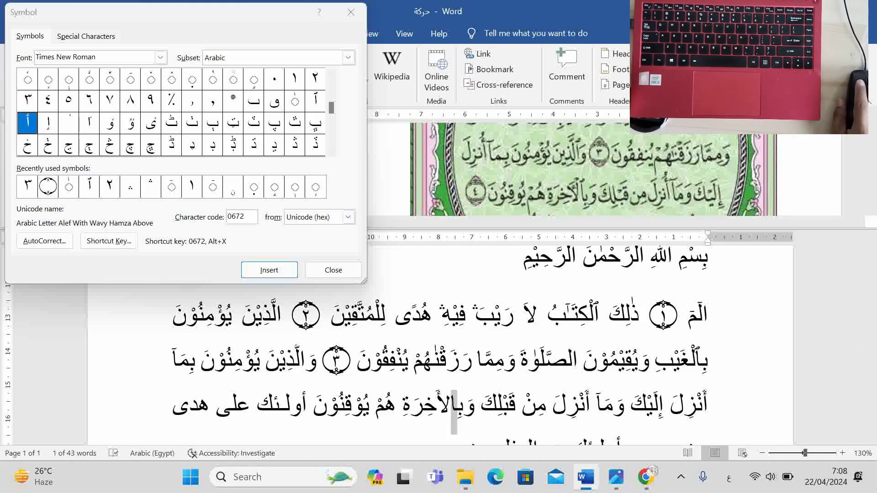
key("Left")
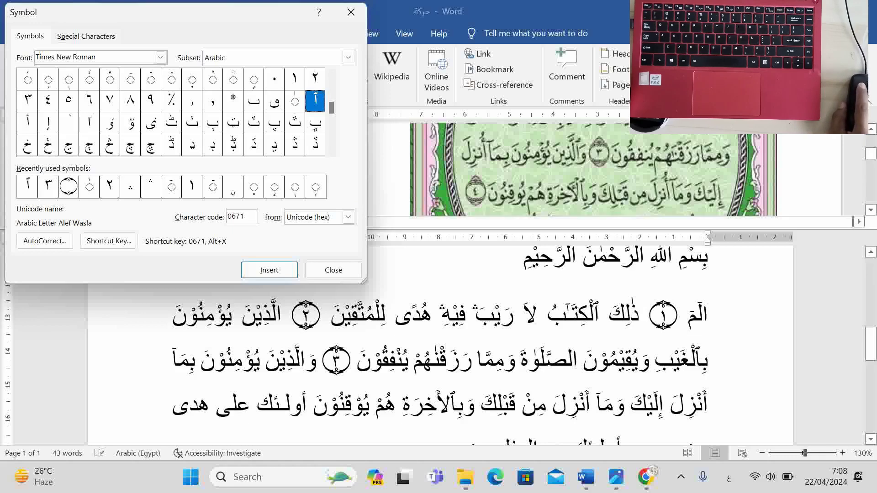
left_click(451, 406)
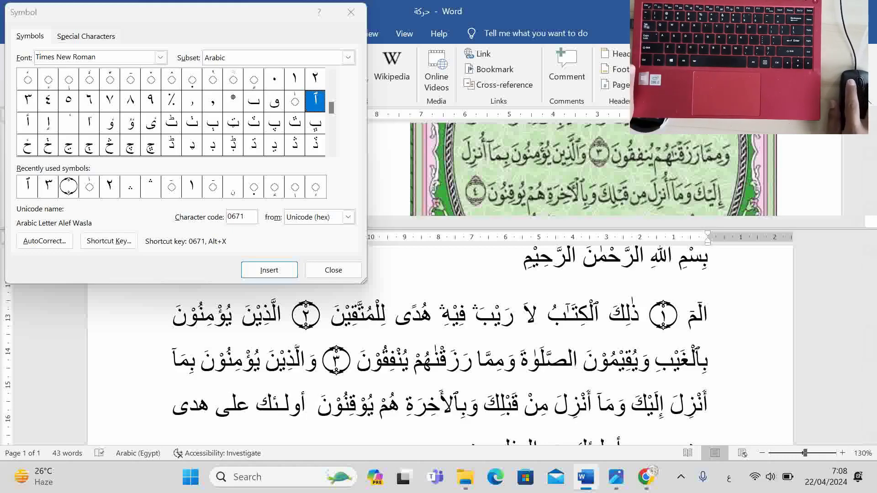
- Insert the Arabic End Of Ayah sign (06DD) after "يُوْقِنُوْنَ" and number it with the Arabic-Indic digit ٤ (0664)
left_click(69, 186)
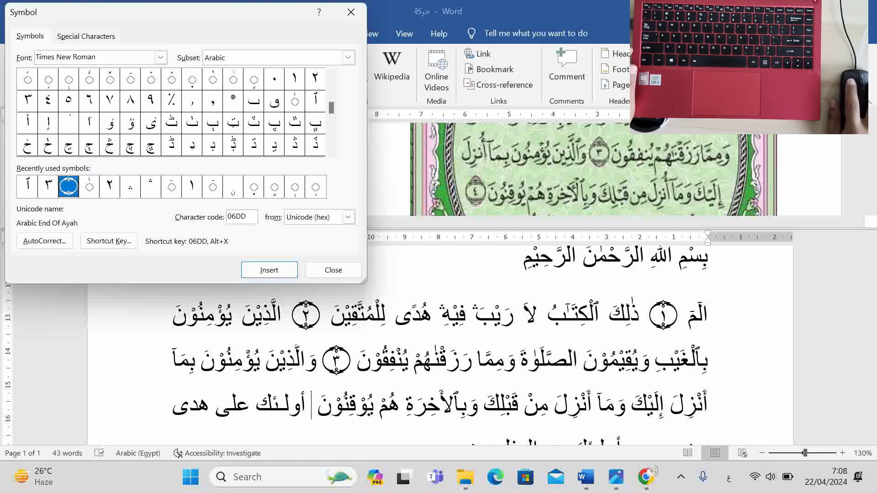
key("Return")
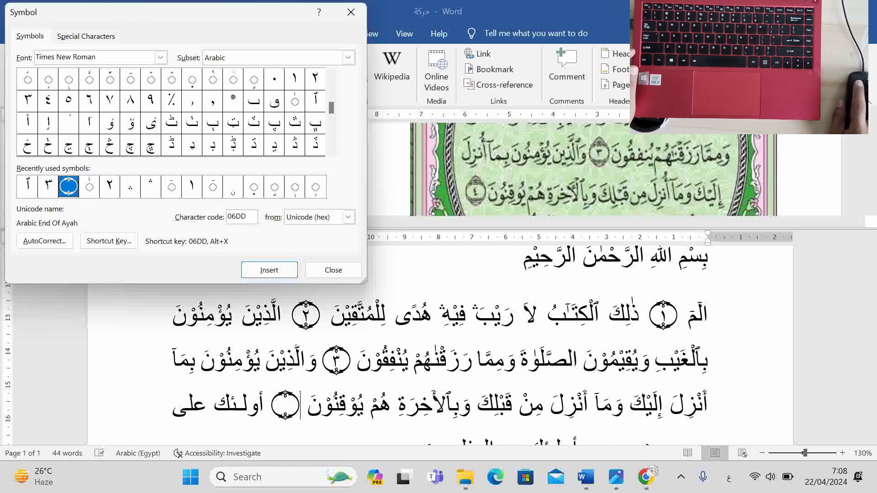
double_click(48, 101)
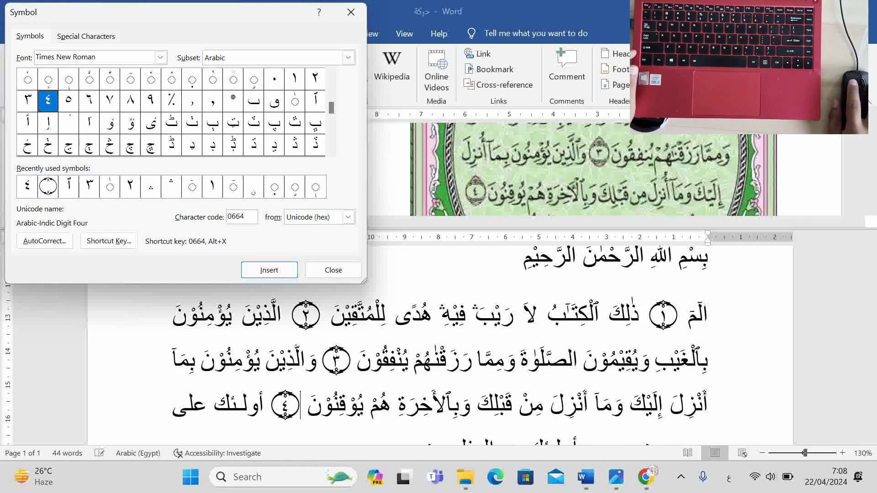
- Vocalise the start of "أولـئك" after the fourth ayah sign, with a sukun on the waw and a fatha on the lam
left_click(300, 406)
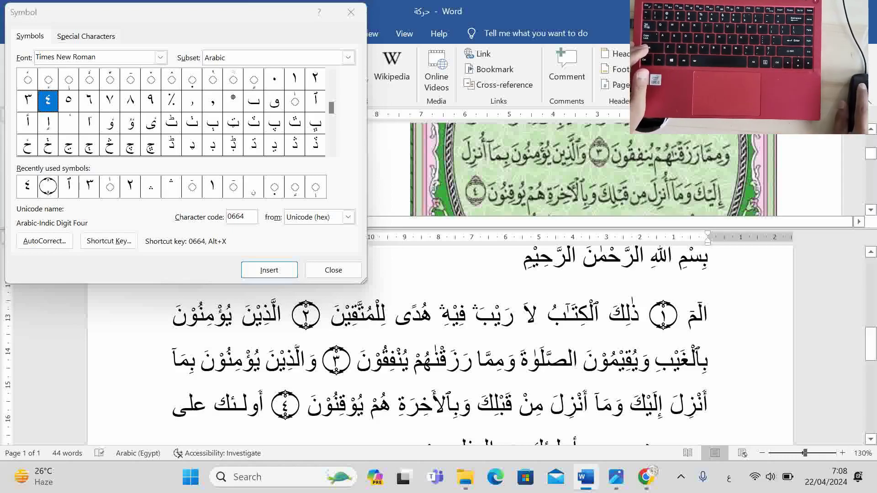
left_click(594, 176)
scroll(594, 169, "down", 3)
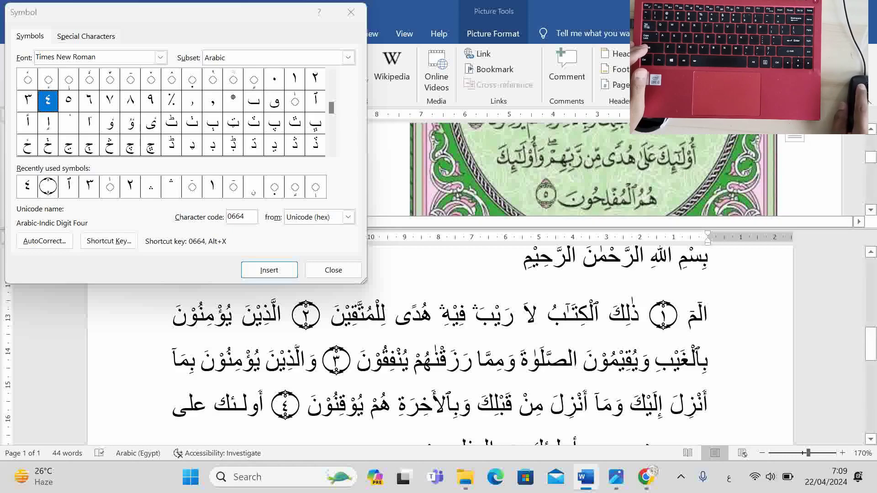
left_click(259, 404)
scroll(438, 345, "down", 1)
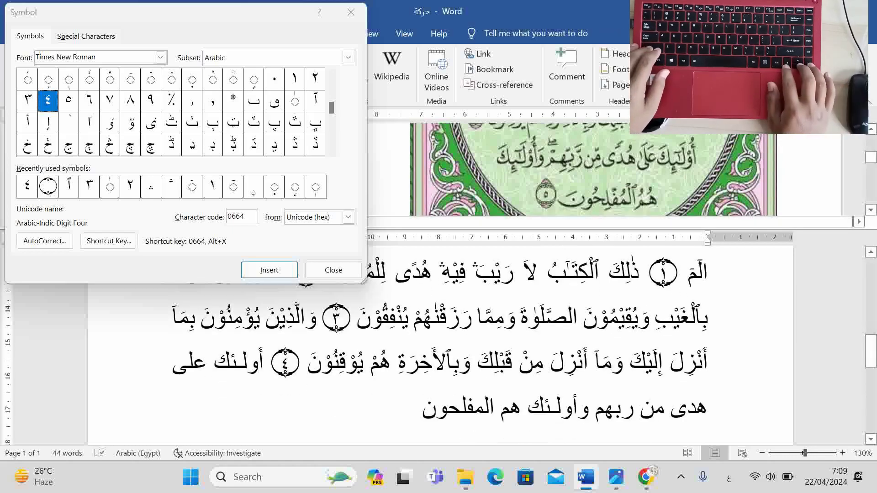
type("ْك")
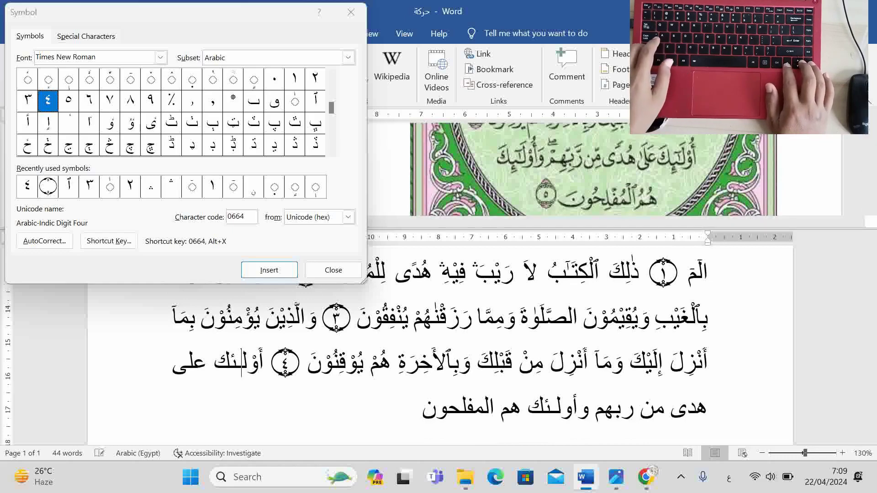
type("َ")
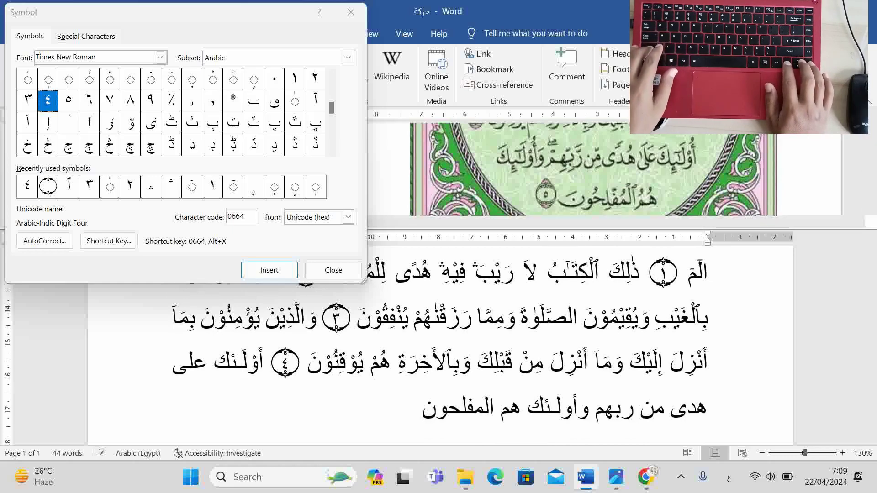
key("Left")
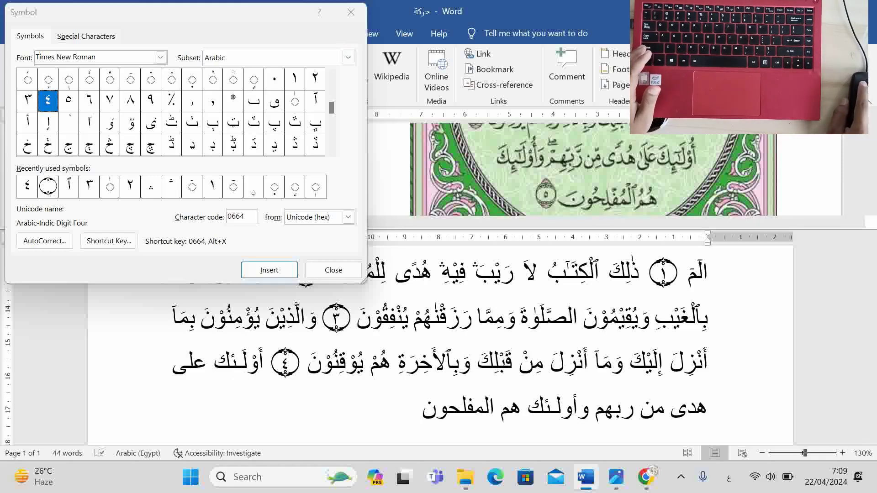
- Add the Superscript Alef (0670) and the Arabic Zwarakay (0659) after the lam of the first "أولـئك"
key("alt+Tab")
double_click(294, 101)
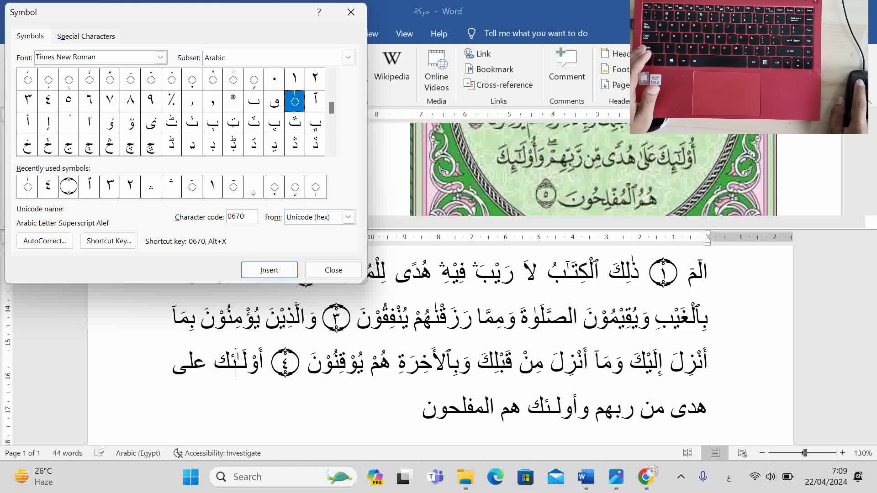
double_click(130, 79)
key("alt+Tab")
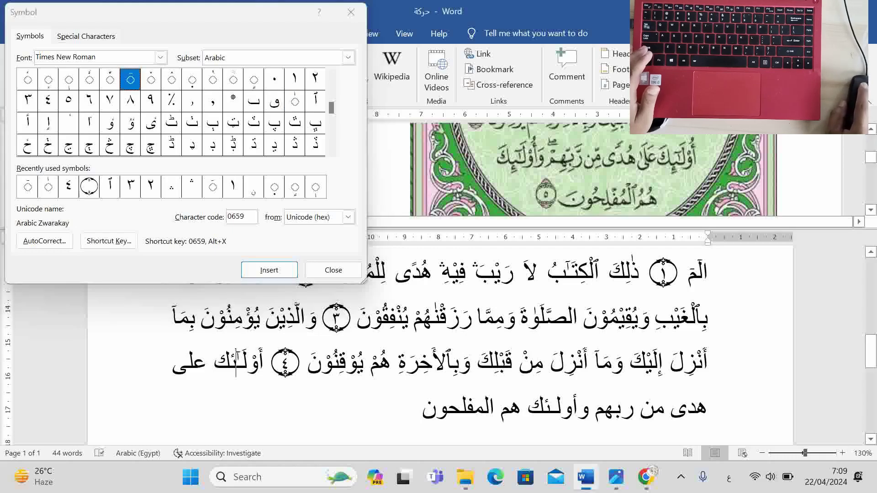
- Finish the vowel marks of the first "أولـئك" and vocalise the following word as "عَلَىٰ" with the Superscript Alef (0670)
key("Left")
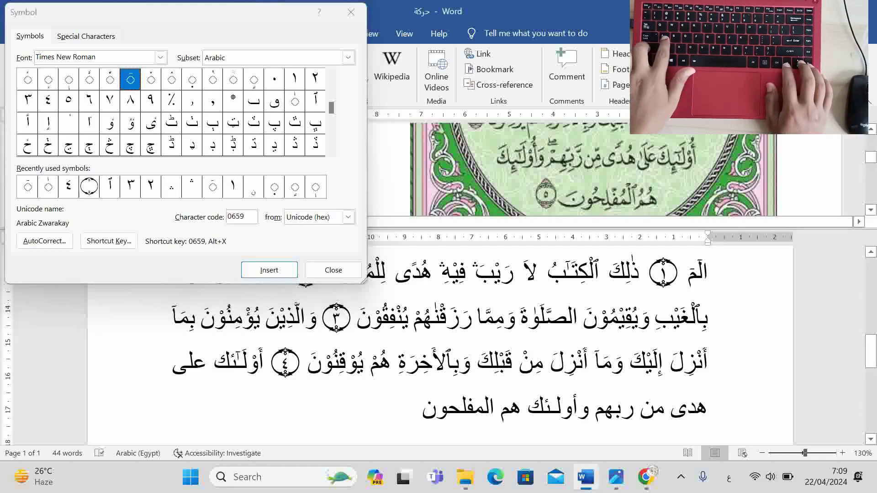
key("Left")
key("Left")
key("Left")
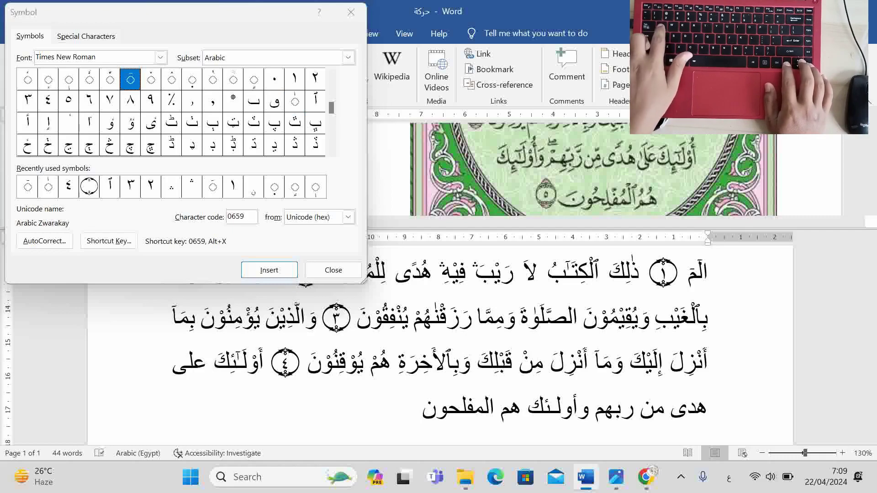
type("َم")
type("َلَ")
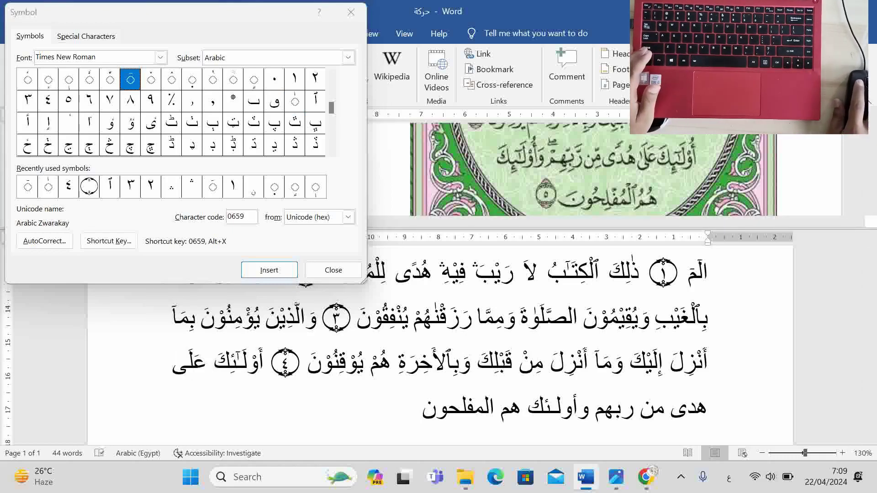
key("alt+Tab")
double_click(295, 100)
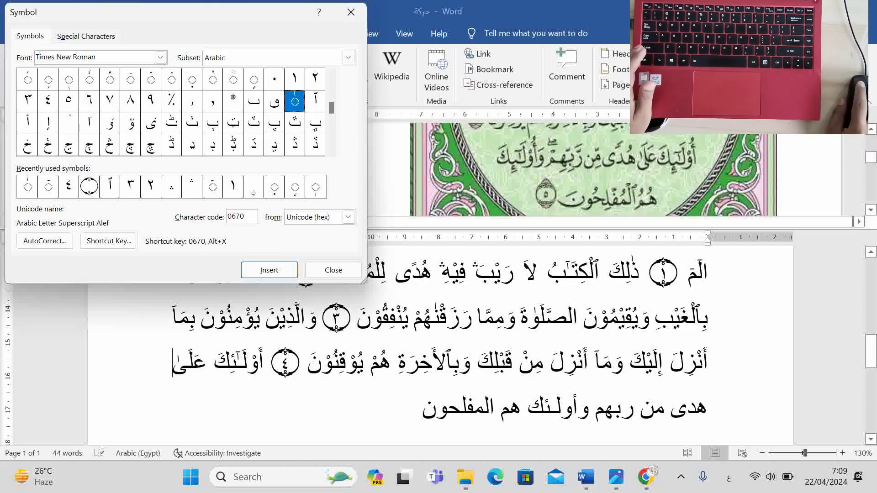
key("alt+Tab")
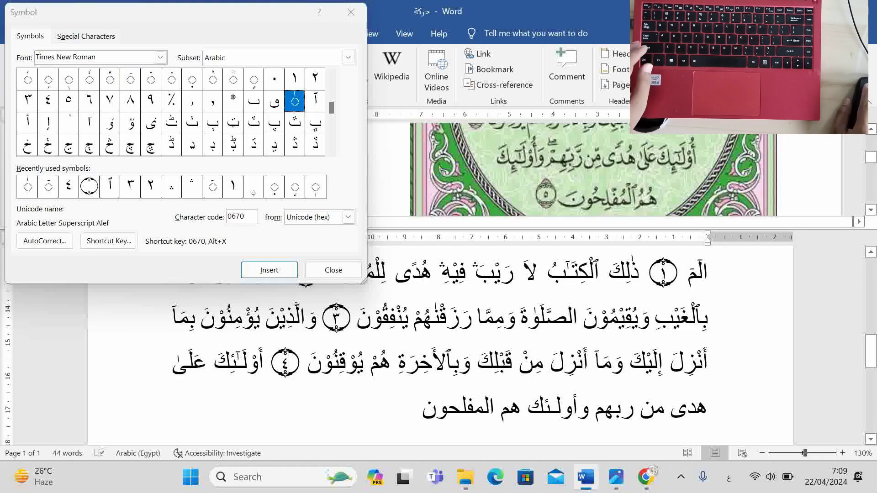
- Vocalise the first two words of the last verse line as "هُدًى مِنْ"
type("ُ")
key("Left")
type("ً")
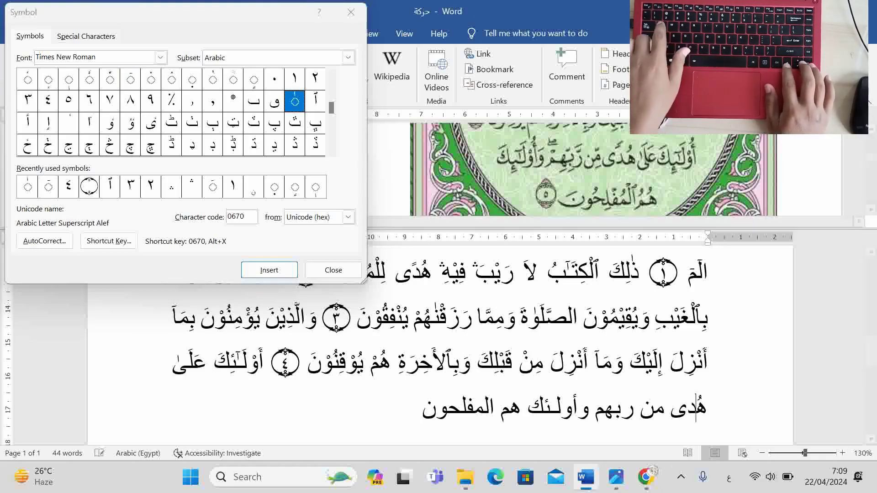
key("Left")
key("Left")
key("Left")
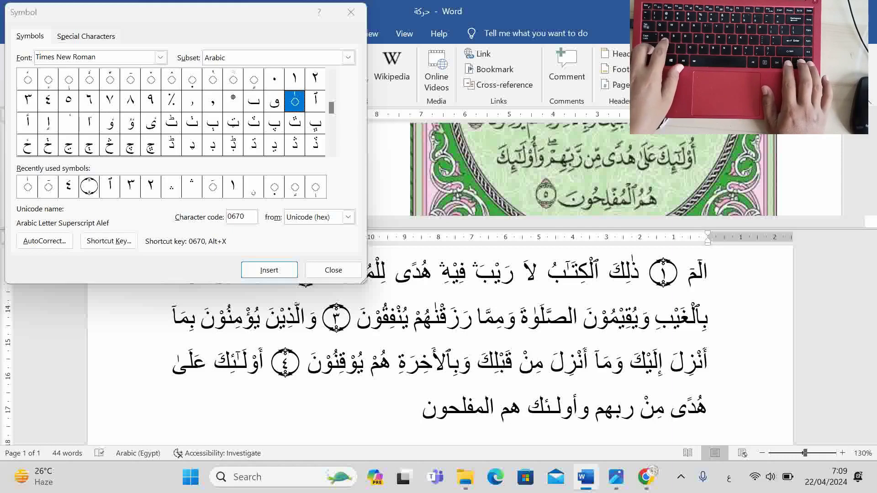
key("Left")
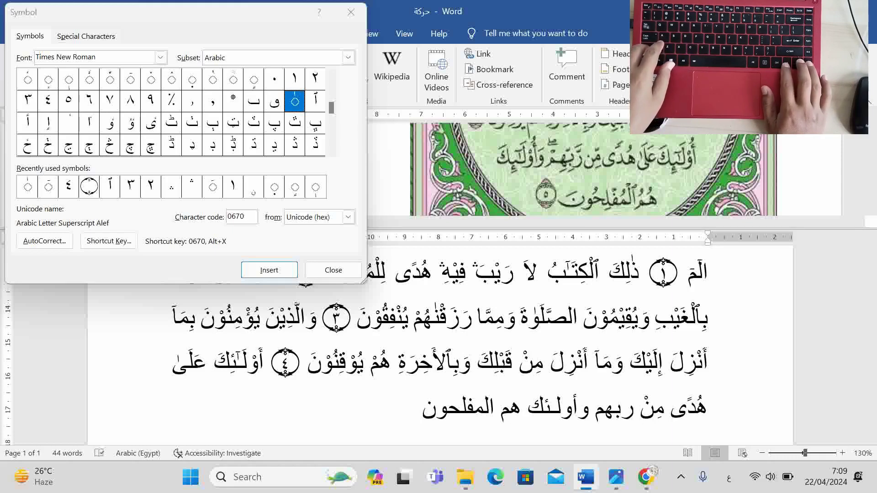
- Add a shadda to the mim of "مِنْ" in the last verse line to make it "مِّنْ"
key("Right")
key("Right")
key("Right")
key("Right")
key("Right")
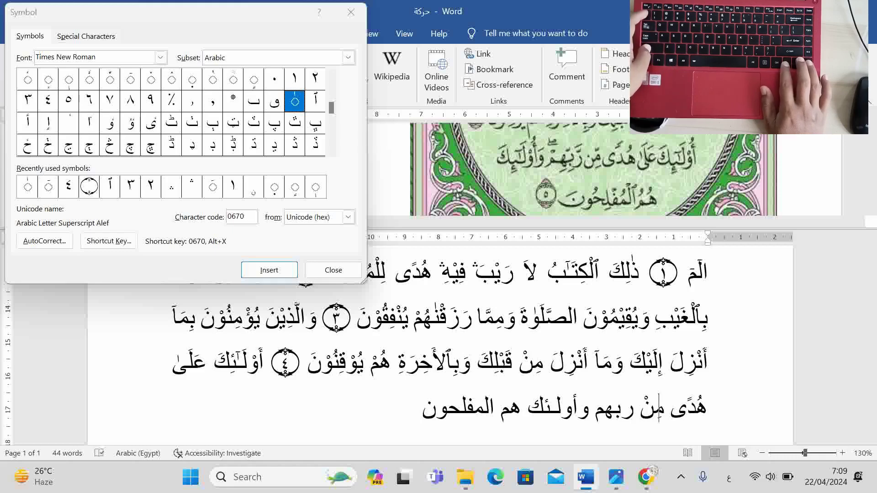
key("Left")
key("Left")
key("Left")
- Vocalise "ربهم" in the last verse line as "رَّبِّهِمْ"
key("Left")
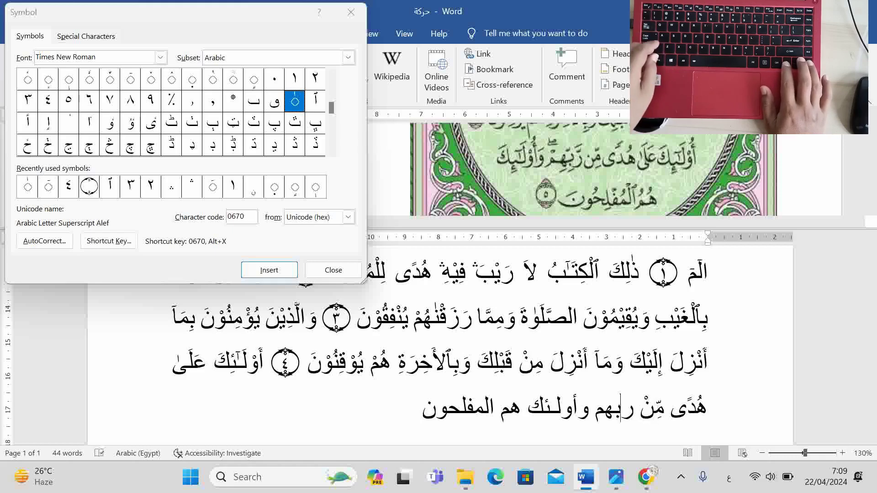
key("Left")
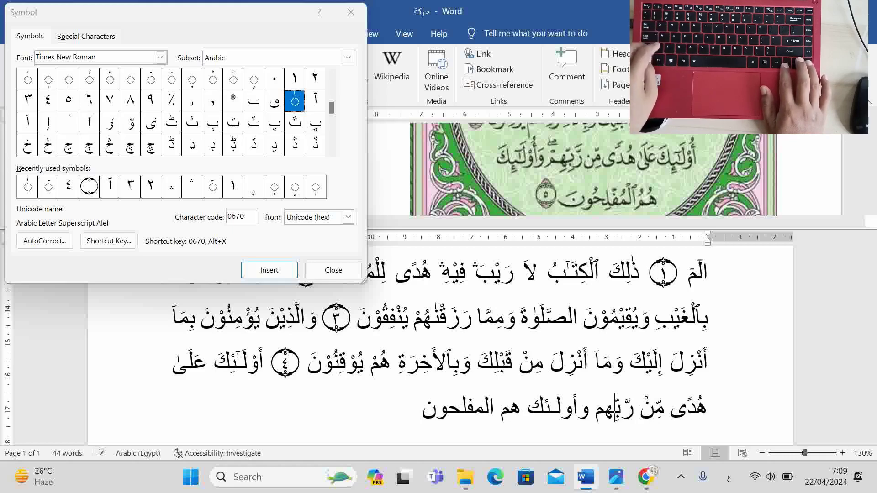
key("Left")
key("Left")
key("Left")
key("Left")
key("Left")
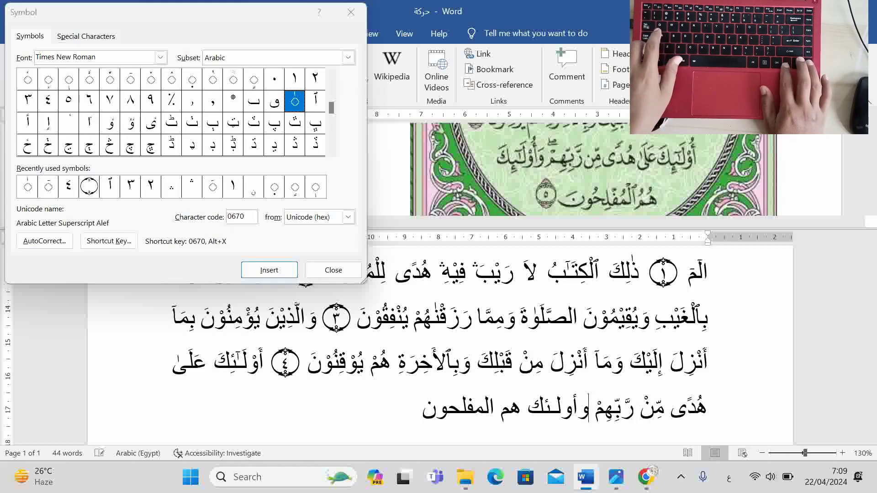
- Vocalise "وأولـئك" in the last verse line, adding the Superscript Alef (0670) and the Arabic Zwarakay (0659) after the lam
key("Left")
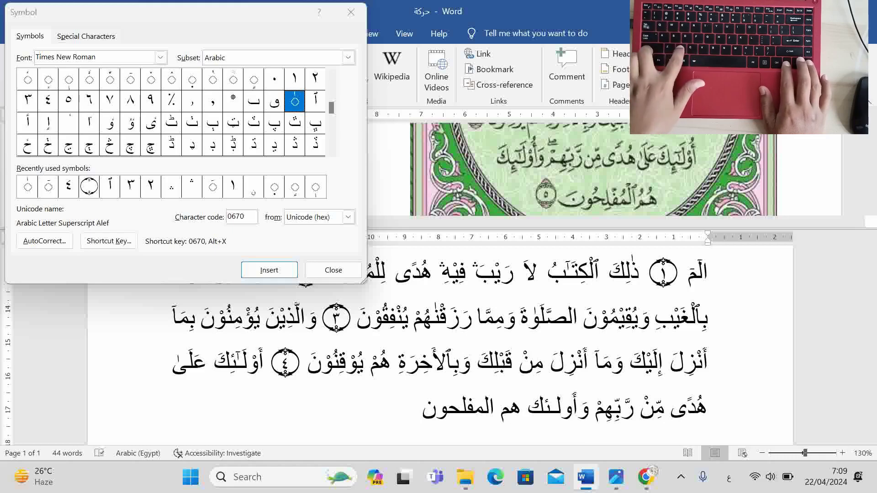
key("Left")
key("Left")
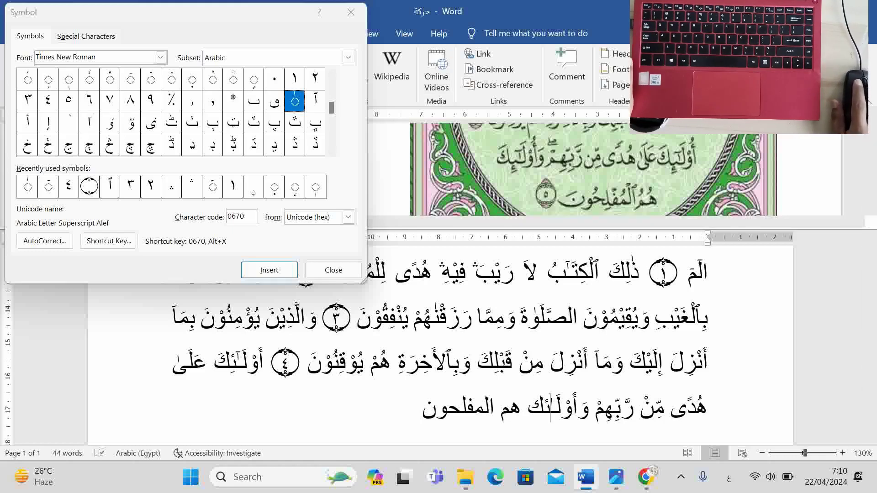
left_click(130, 79)
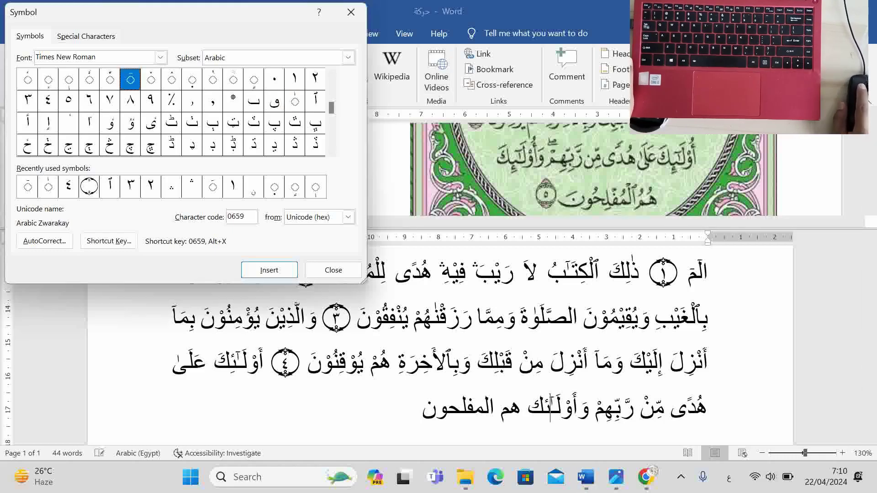
left_click(869, 101)
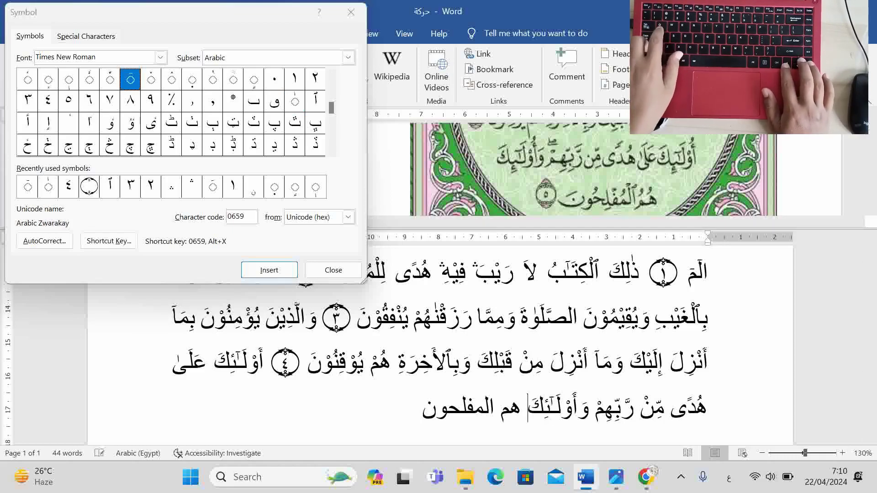
- Vocalise "هم" in the last verse line as "هُمُ"
key("Left")
key("Left")
type("ُ")
key("Left")
key("Left")
key("Left")
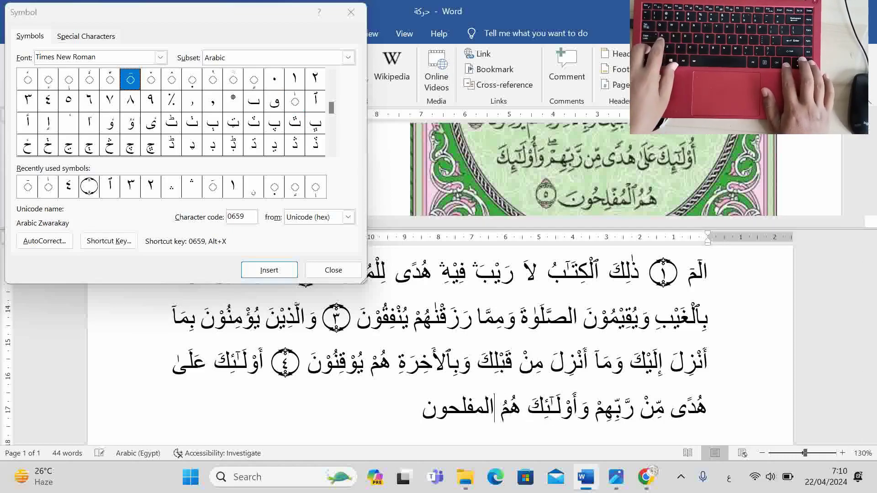
- Vocalise the final word "المفلحون" as "الْمُفْلِحُوْنَ"
type("ْمُ")
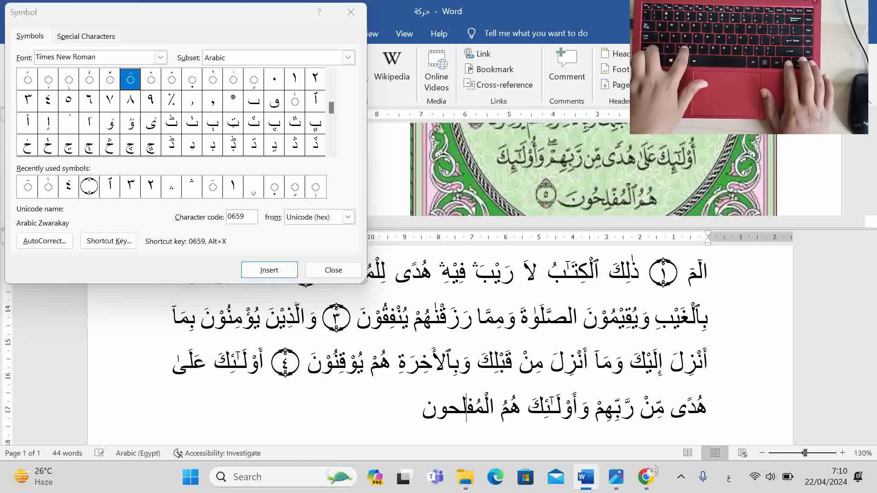
key("Left")
key("Left")
type("ِ")
key("Left")
type("ُ")
key("Left")
type("ْ")
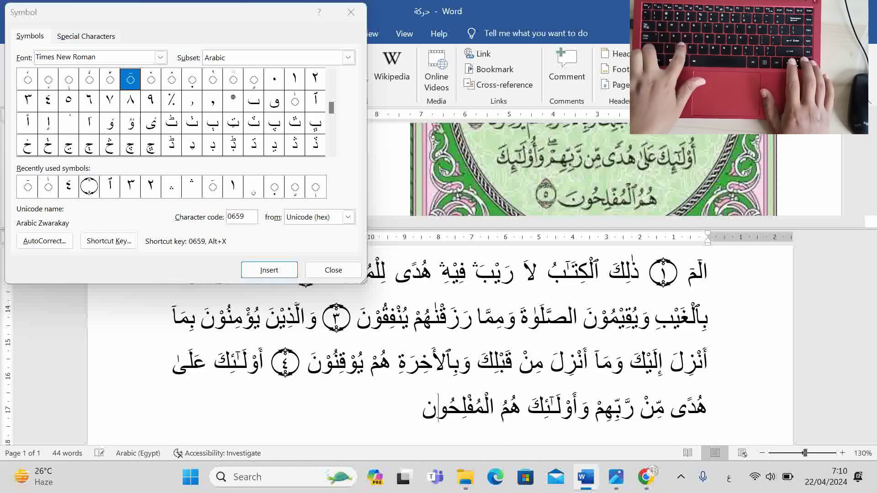
key("Left")
type("َ")
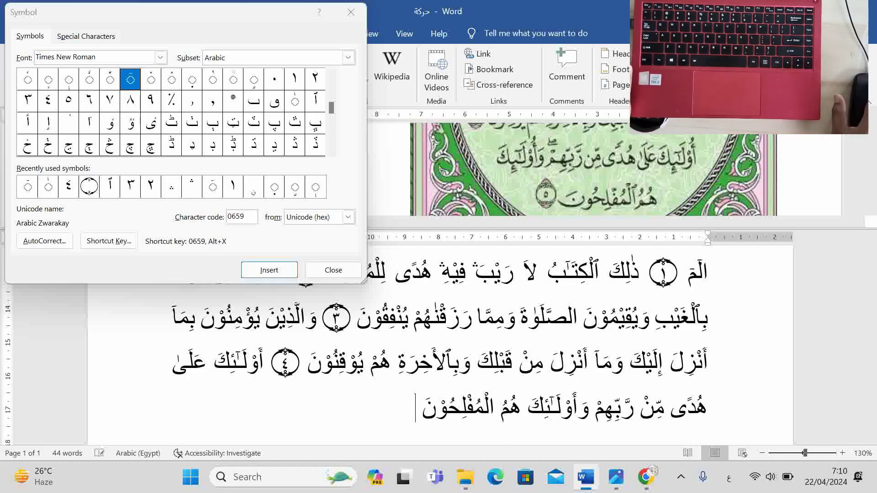
- Insert the Arabic End Of Ayah sign (06DD) with Arabic-Indic digit five (0665) after the final word, and close the Symbol dialog
left_click(89, 186)
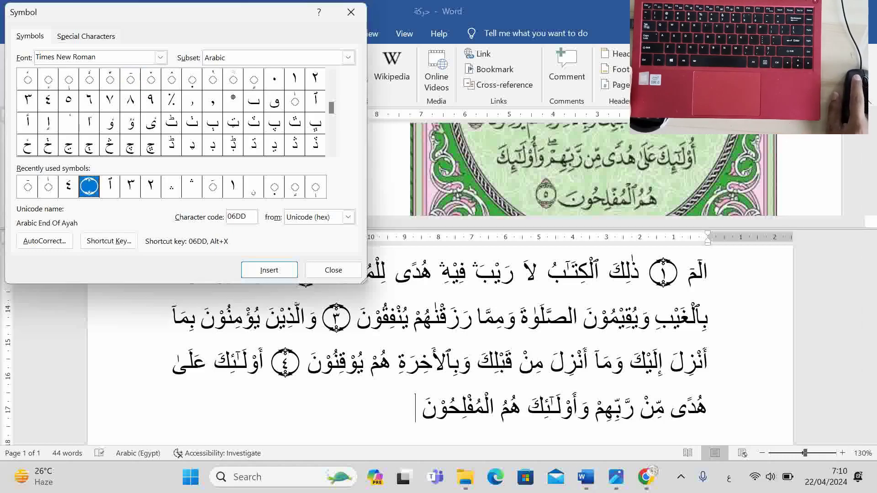
key("Return")
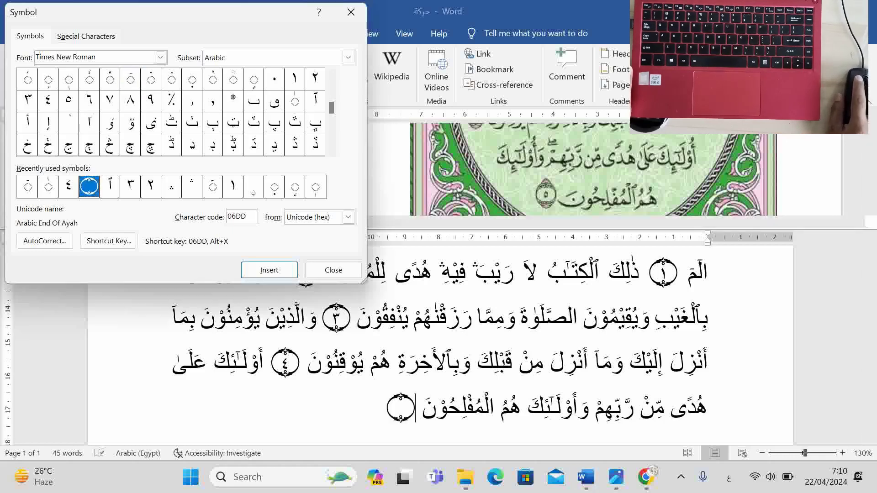
double_click(69, 101)
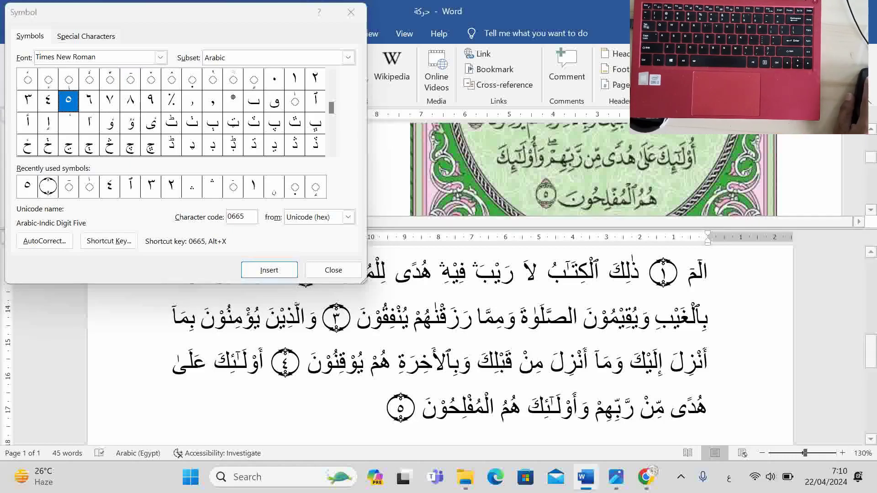
left_click(594, 174)
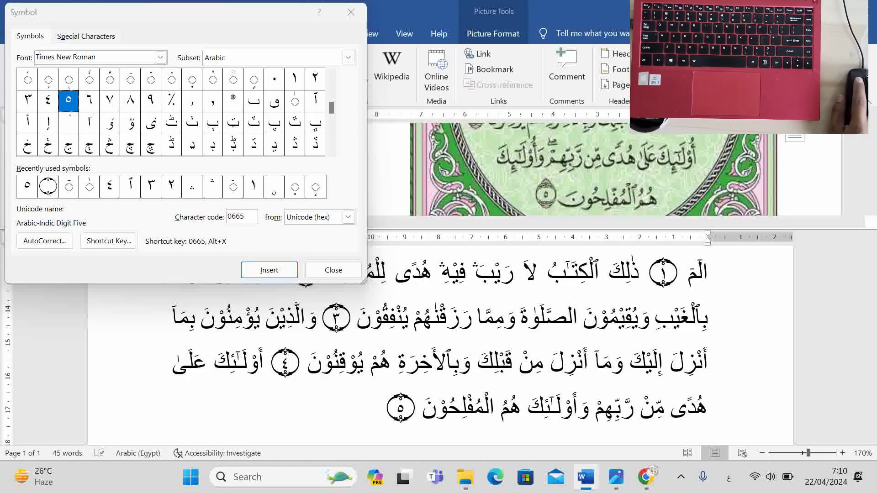
left_click(241, 216)
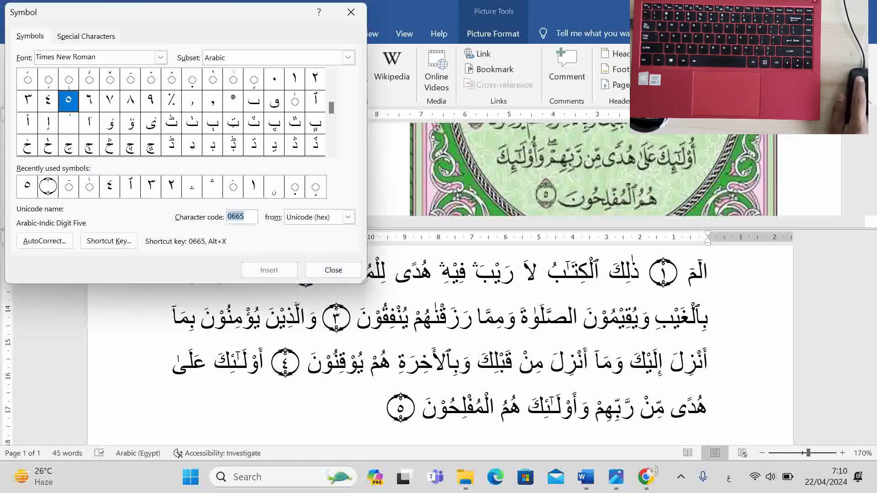
left_click_drag(338, 12, 337, 12)
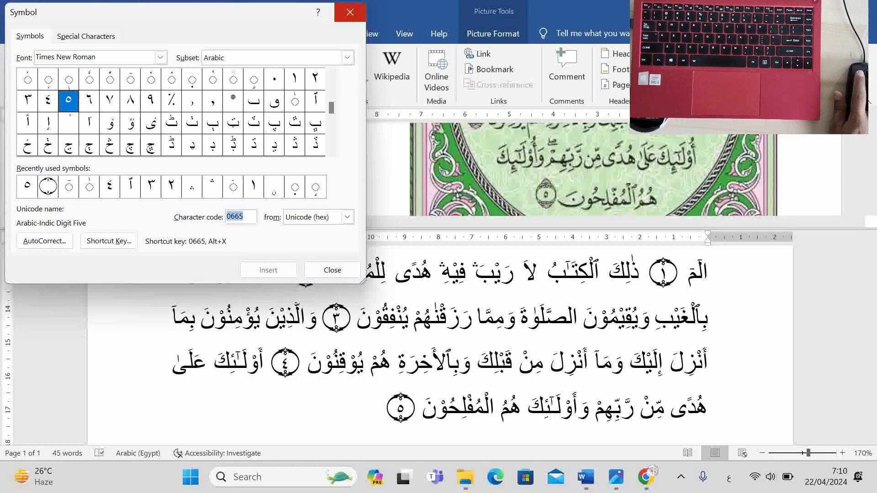
left_click(350, 12)
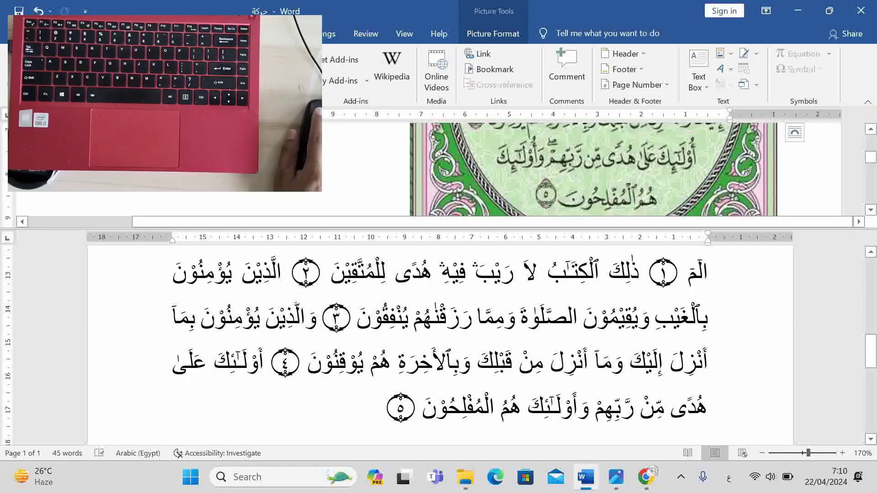
- Correct the ending of "ٱلرَّحْمٰنَ" in the basmala by giving its nun a kasra instead of the fatha
scroll(593, 169, "up", 5)
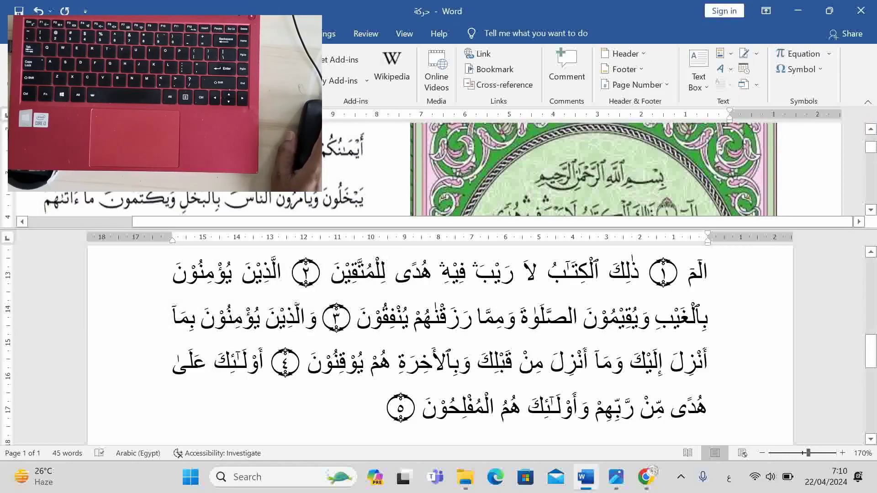
scroll(594, 169, "down", 2)
scroll(438, 342, "up", 3)
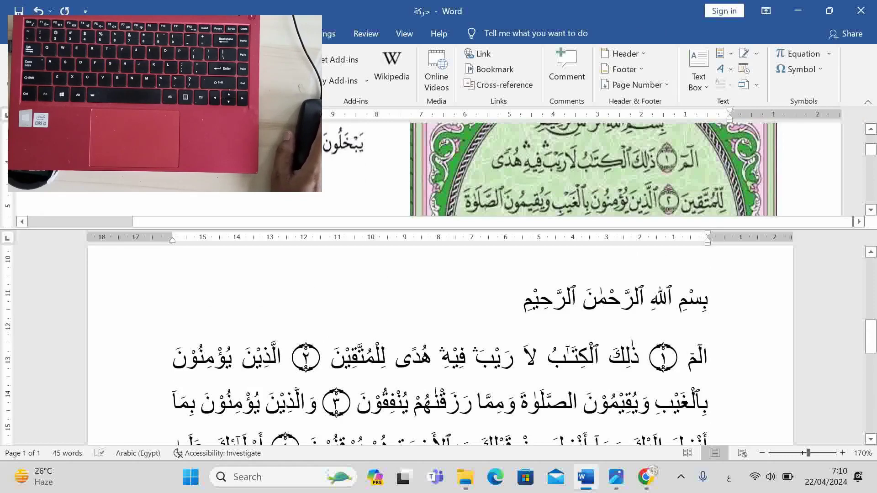
scroll(593, 169, "up", 2)
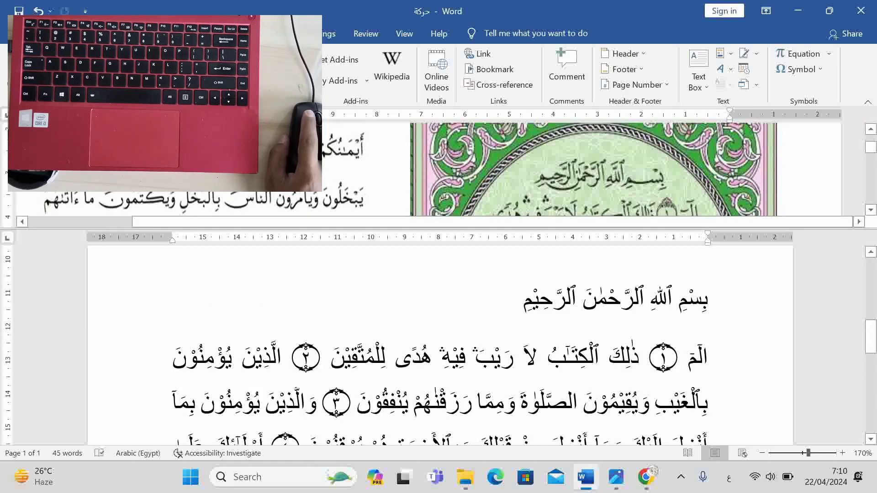
scroll(438, 343, "down", 3)
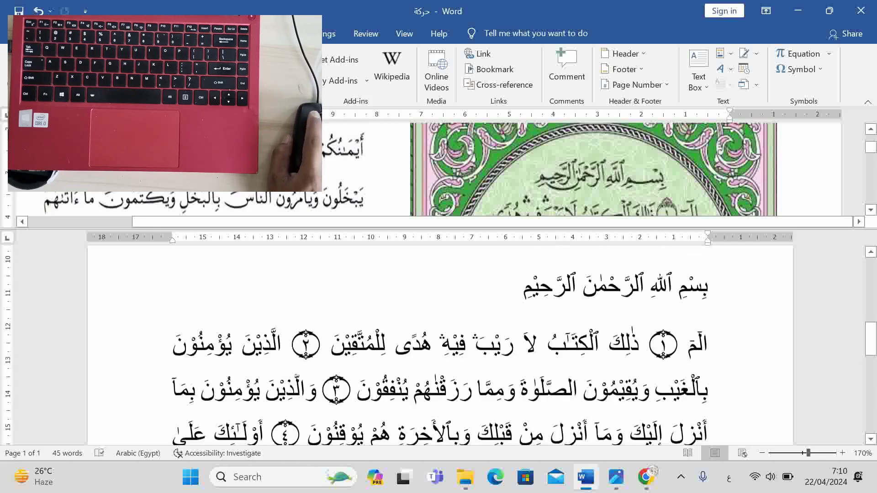
scroll(438, 343, "up", 3)
left_click(582, 298)
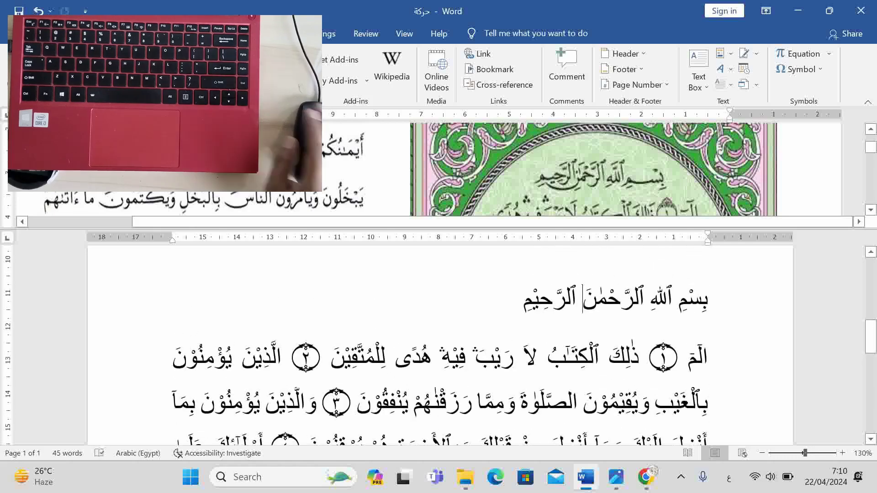
type("ِ")
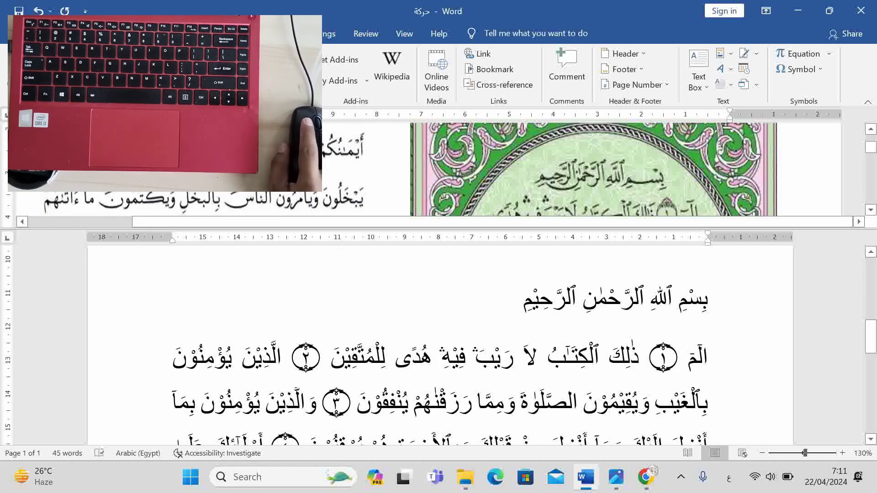
- Compare the vocalised verses with the reference picture from the first ayah to the fifth, enlarging the text to 140%
scroll(440, 346, "down", 1)
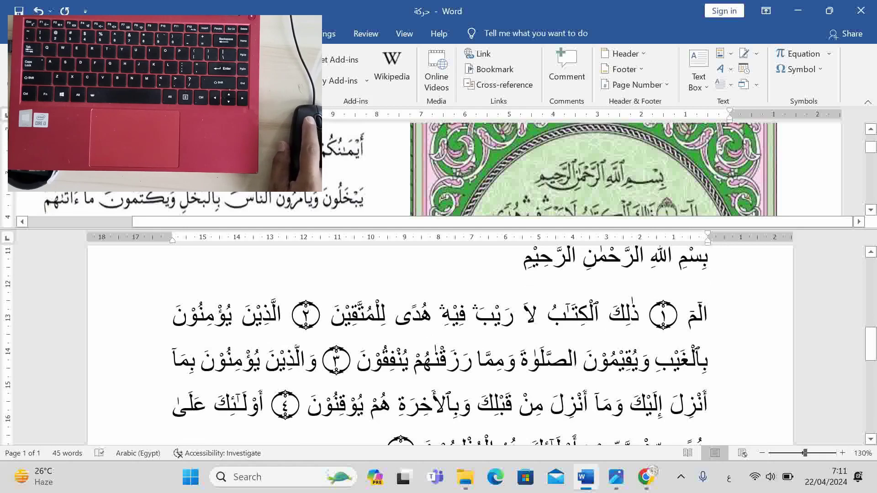
scroll(594, 169, "down", 1)
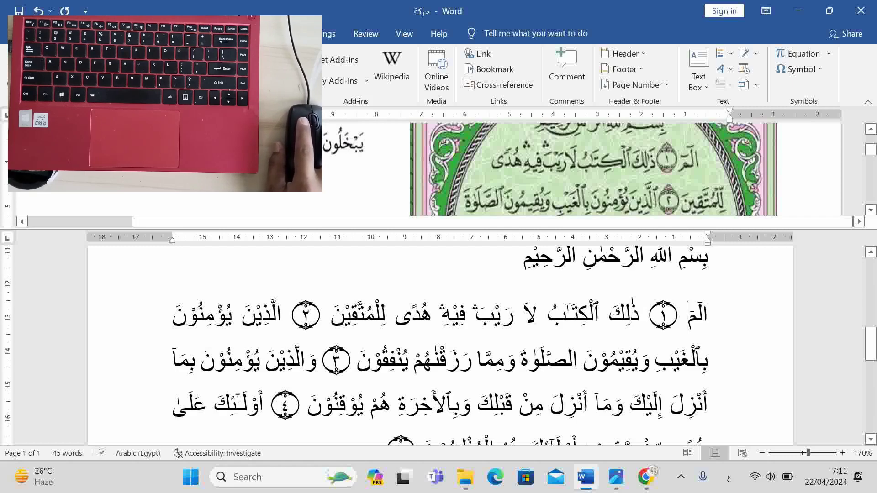
scroll(440, 342, "down", 4)
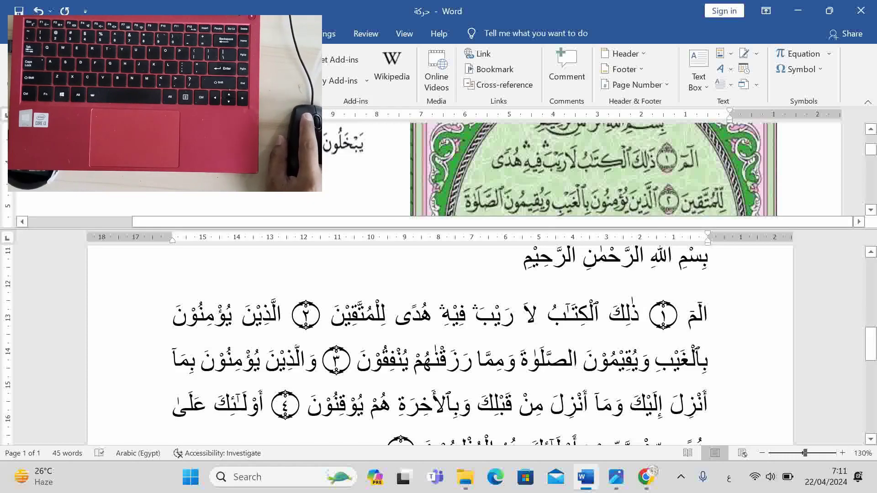
left_click_drag(476, 315, 498, 316)
left_click(475, 315)
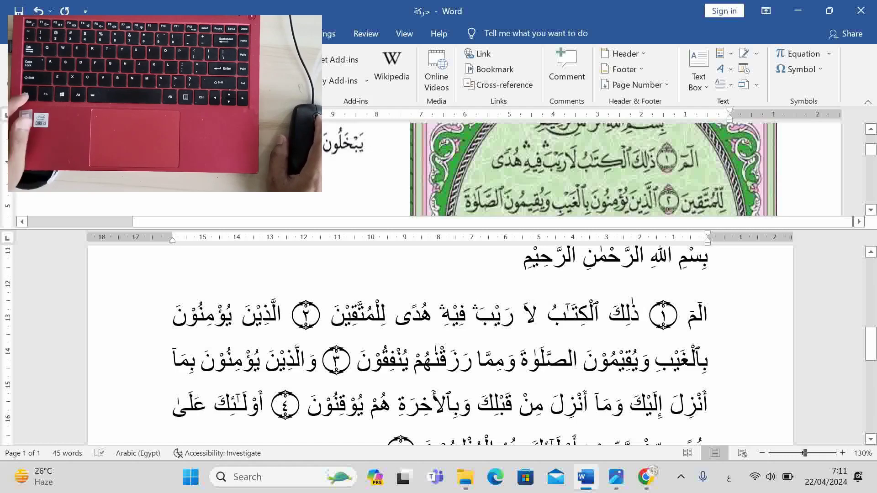
scroll(475, 316, "up", 1, "ctrl")
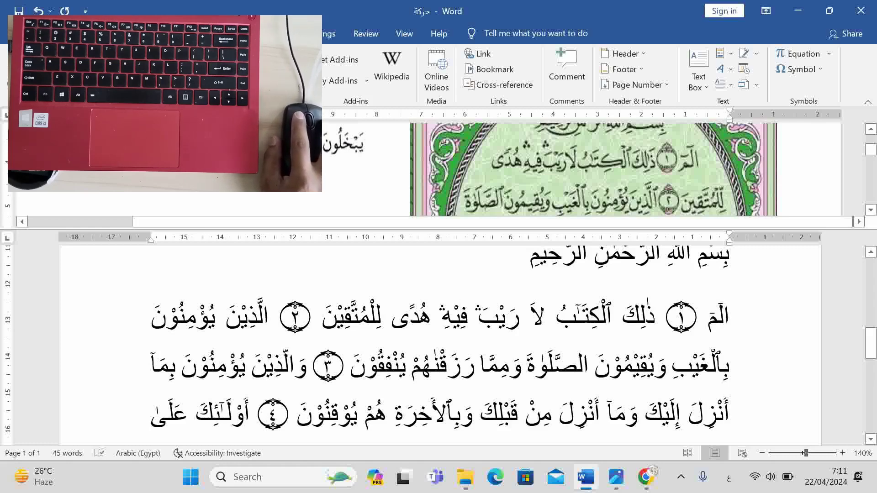
left_click(460, 318)
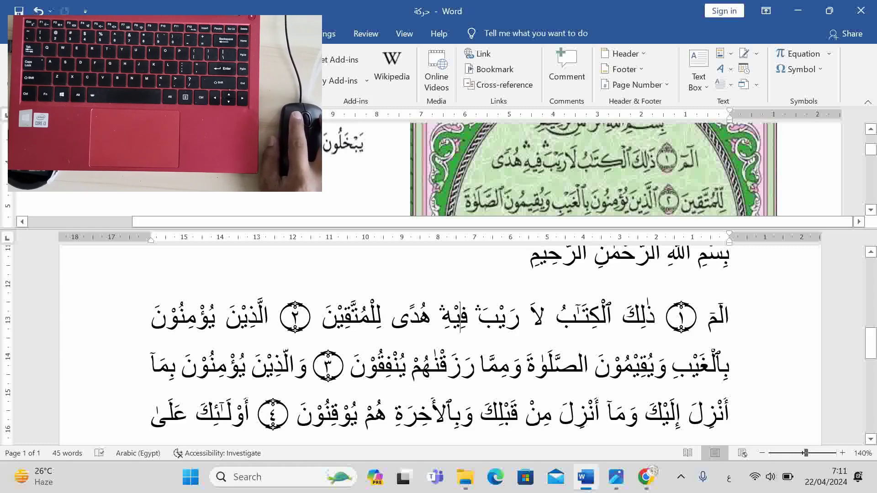
scroll(438, 342, "down", 1)
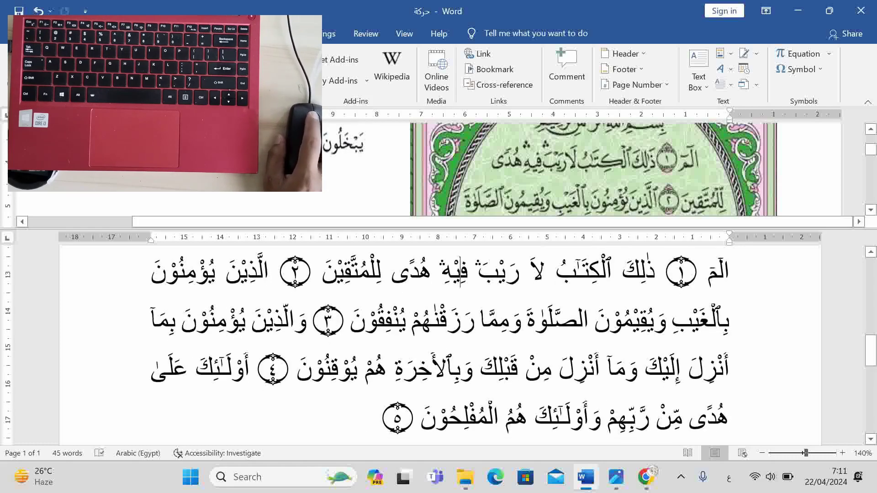
scroll(438, 342, "down", 1)
left_click(594, 169)
scroll(594, 169, "down", 3)
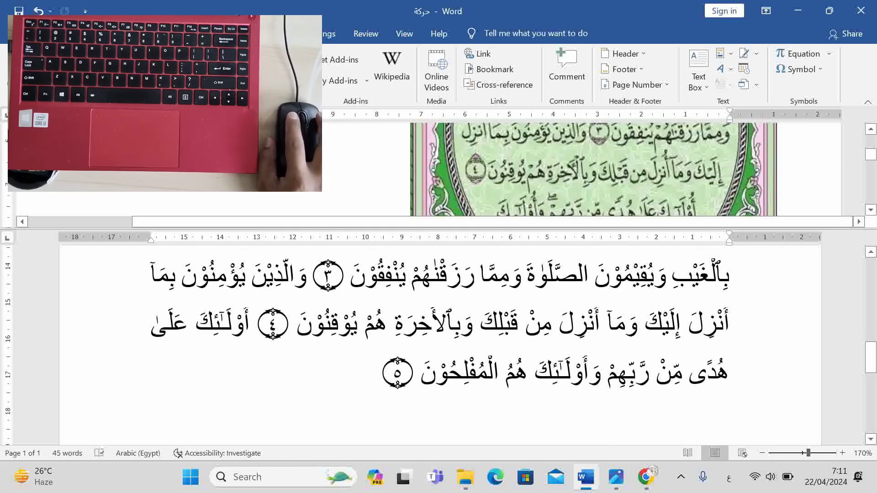
scroll(594, 169, "down", 3)
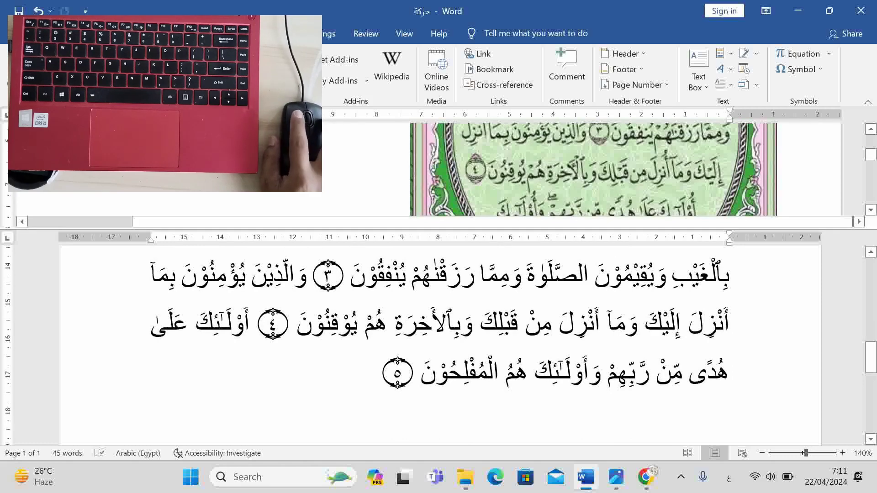
scroll(439, 342, "down", 1)
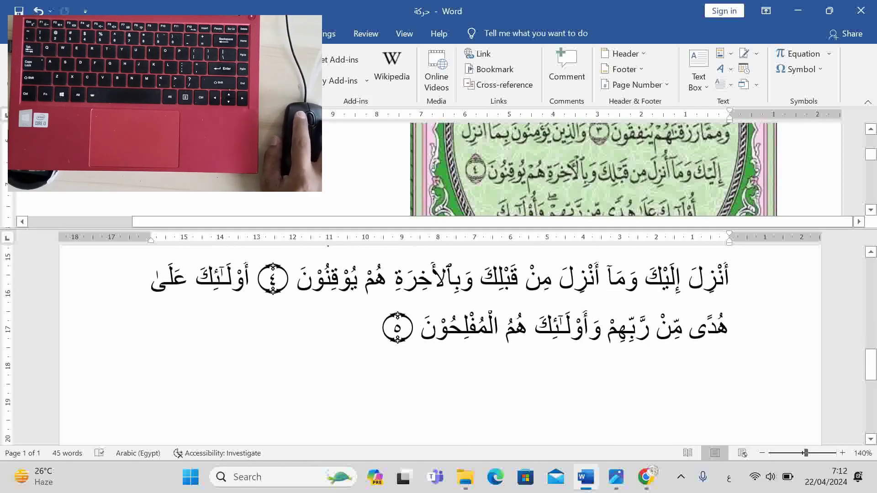
- Insert the small high ligature sad with lam mark (06D6) after "رَّبِّهِمْ" in the fifth ayah, and close the Symbol dialog
left_click(546, 185)
scroll(546, 185, "down", 3)
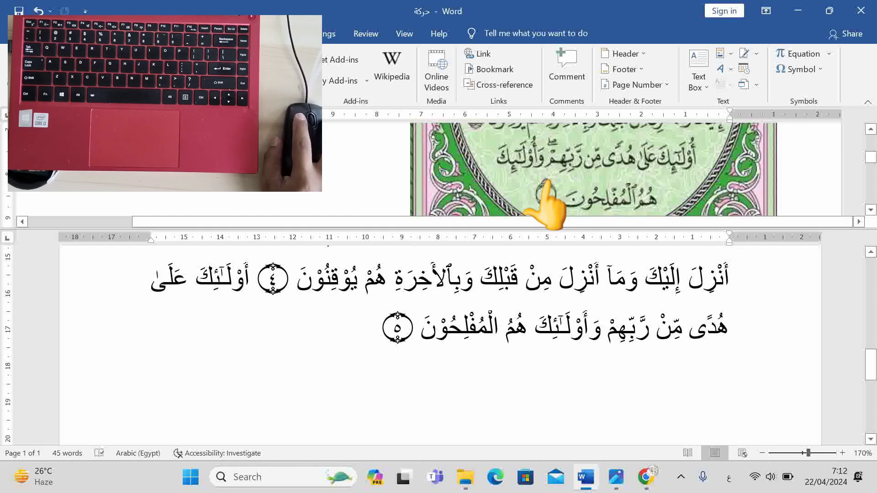
left_click(380, 328)
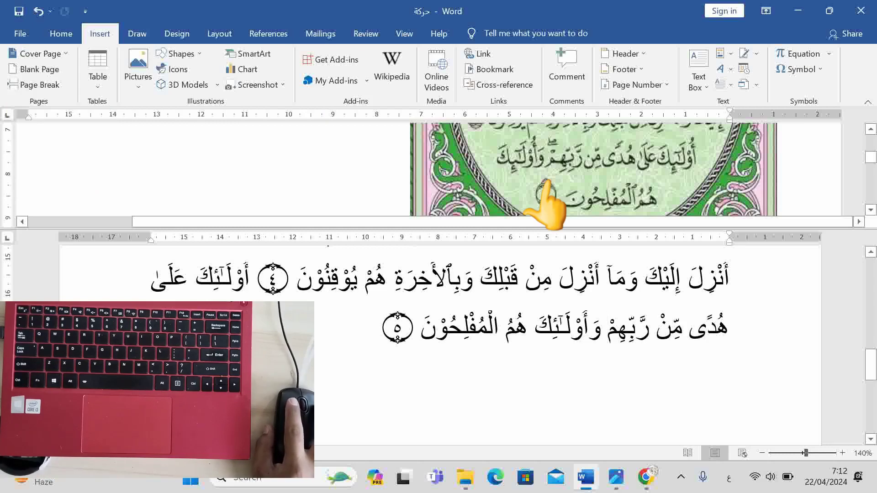
left_click(798, 70)
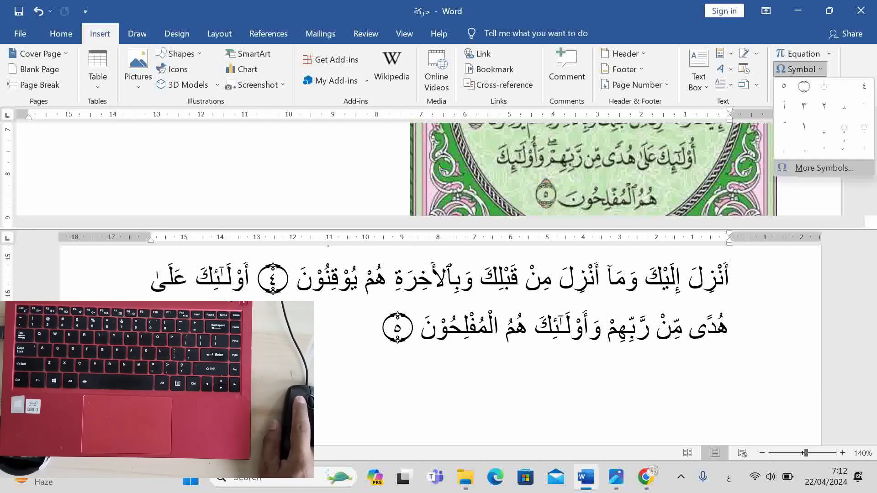
left_click(795, 168)
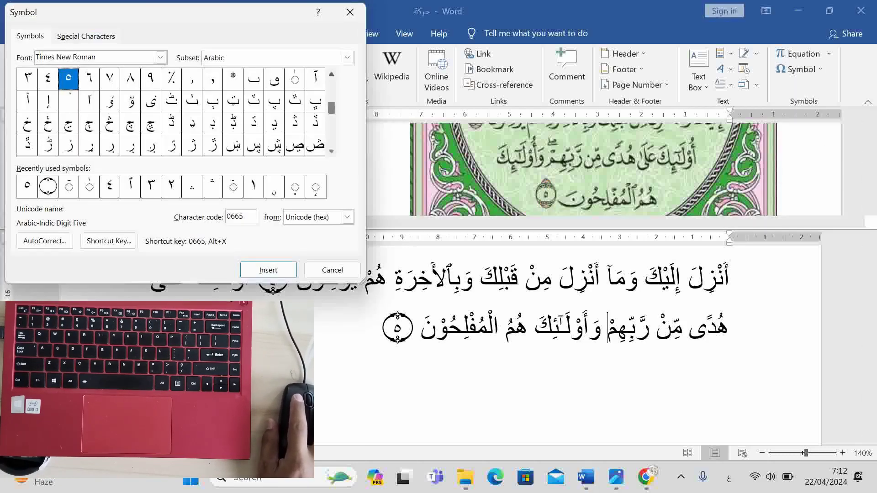
scroll(331, 110, "up", 2)
scroll(171, 112, "up", 6)
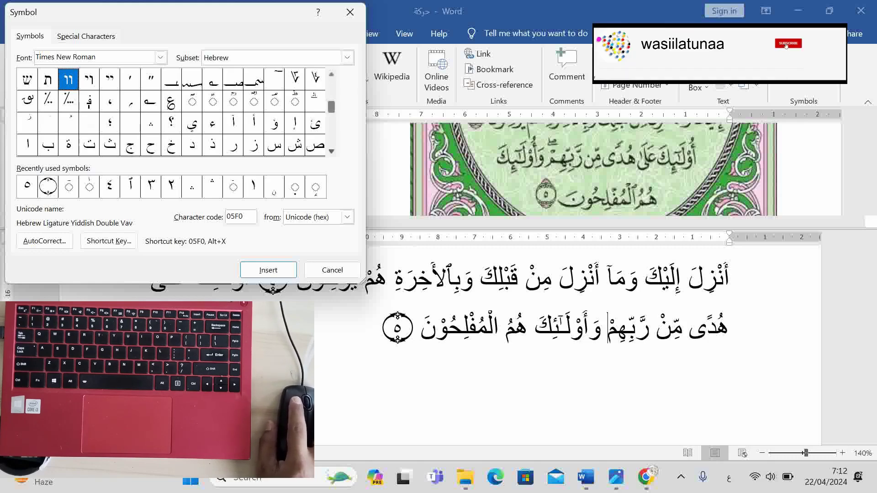
scroll(171, 112, "down", 5)
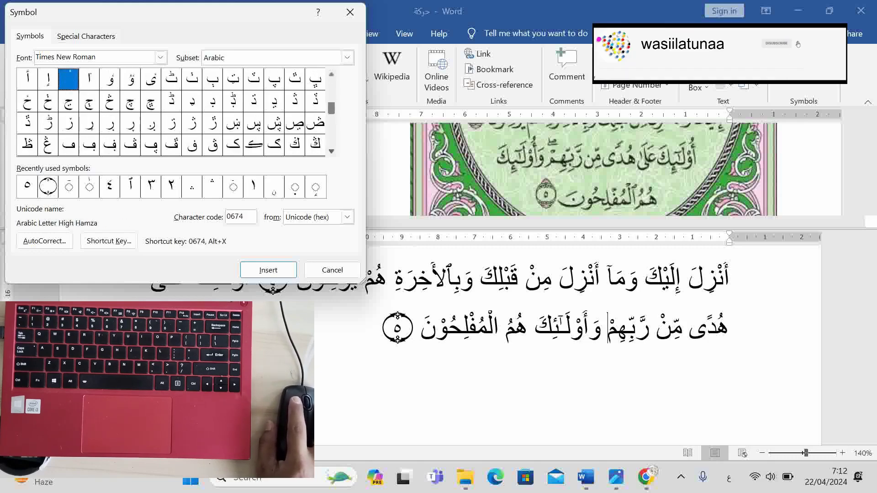
scroll(171, 112, "down", 3)
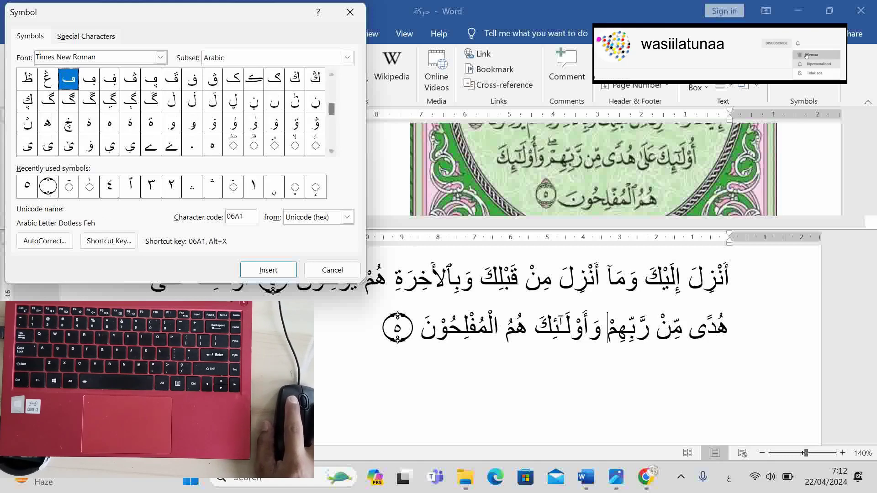
double_click(233, 145)
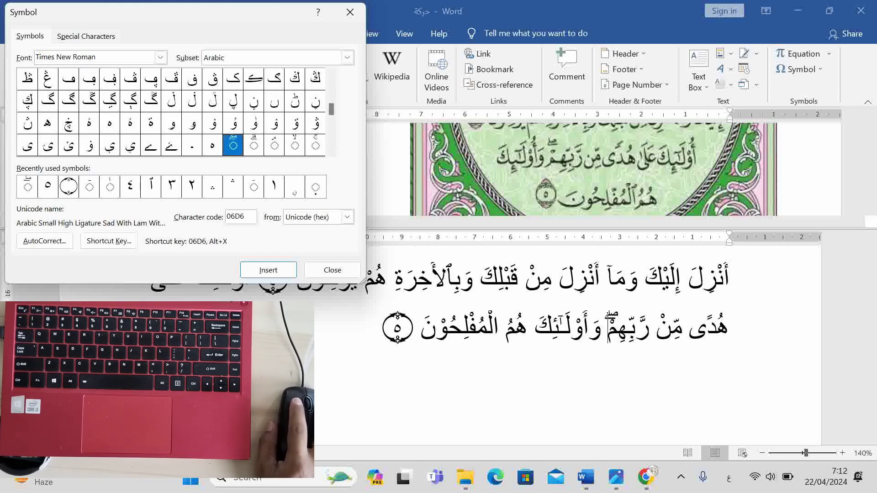
left_click(583, 329)
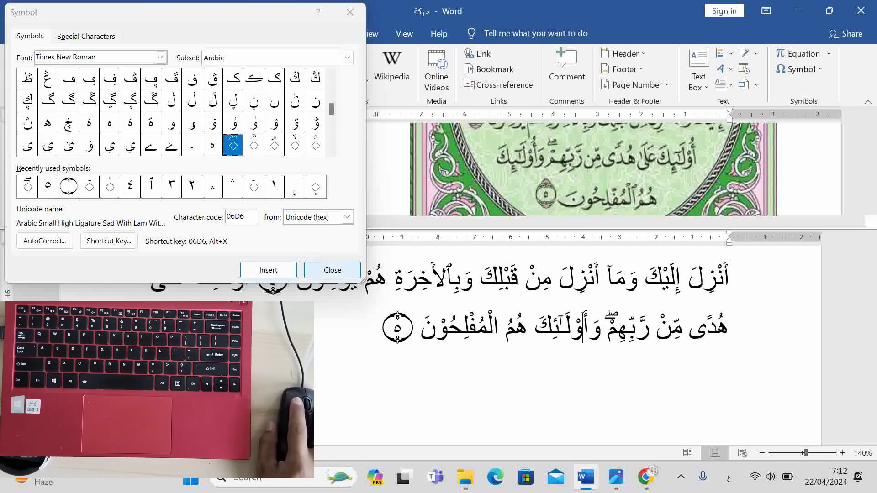
left_click(332, 269)
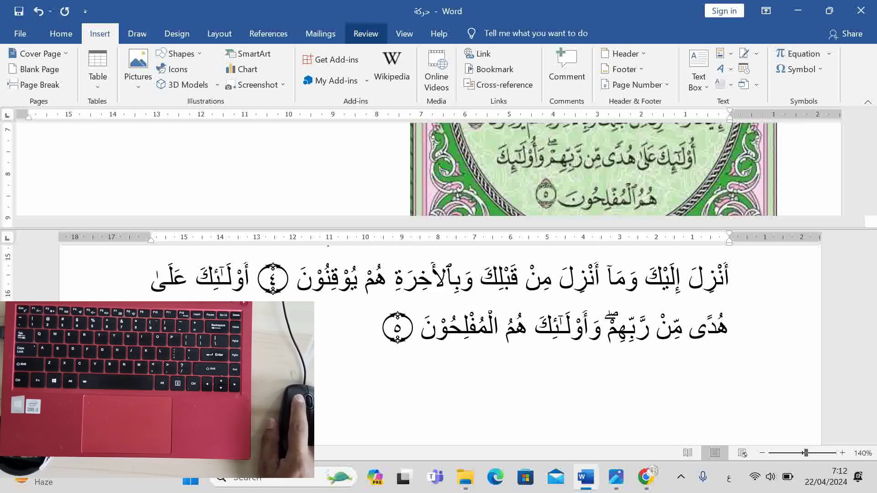
- Remove the window split and review the vocalised verses together with the reference picture
left_click(404, 33)
left_click(575, 73)
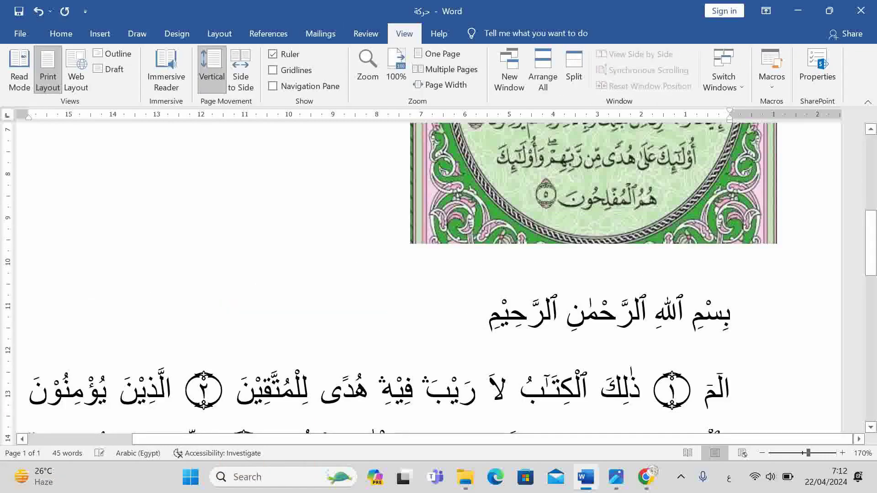
scroll(430, 274, "down", 2)
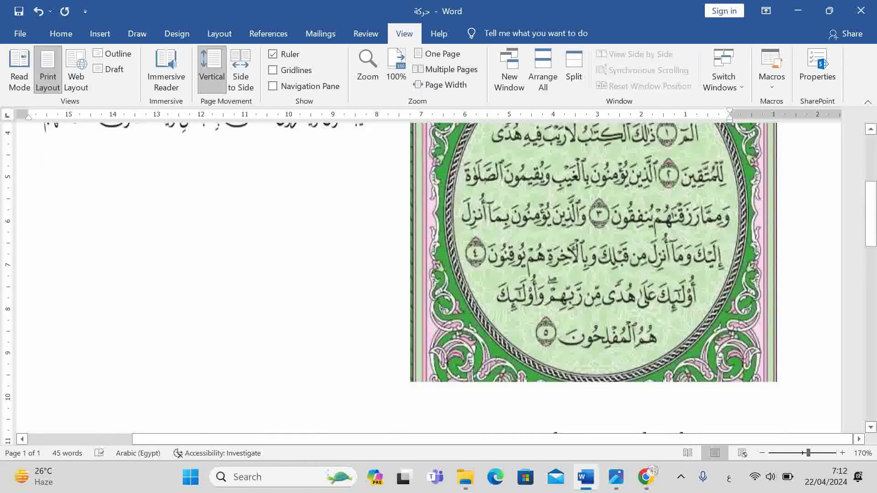
scroll(429, 274, "down", 5)
scroll(429, 274, "up", 2)
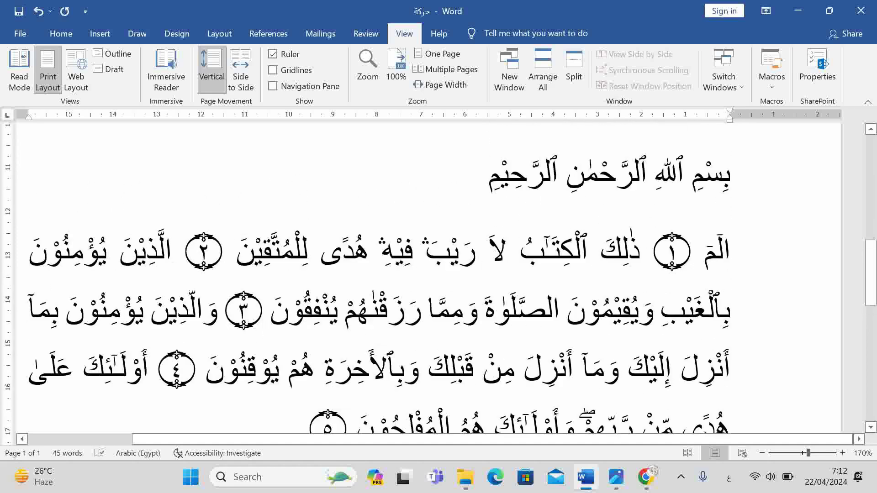
scroll(430, 274, "down", 1)
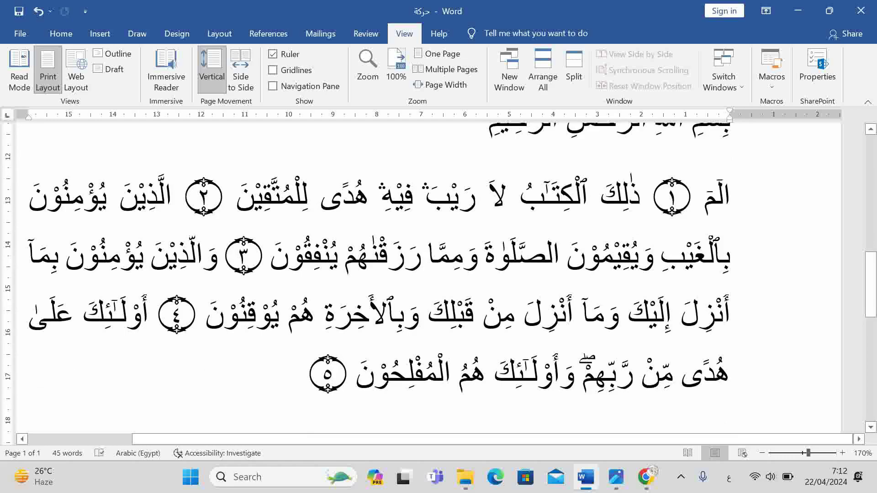
scroll(429, 274, "up", 10)
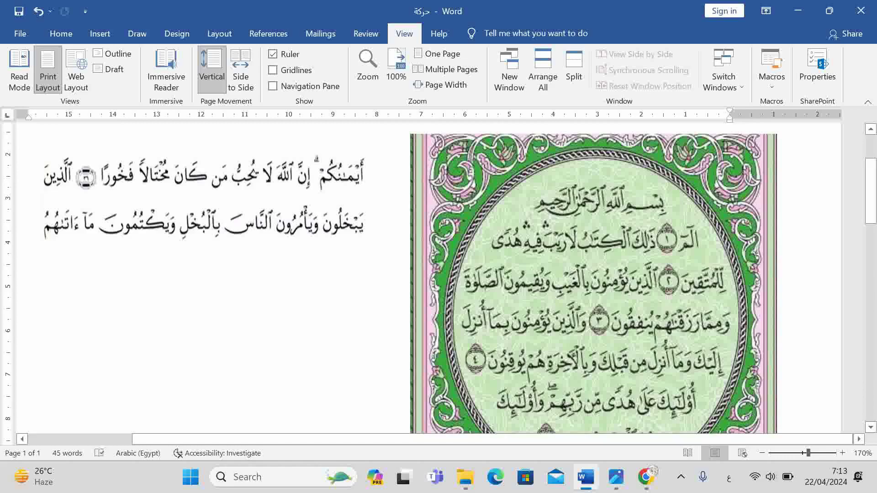
scroll(438, 274, "down", 10)
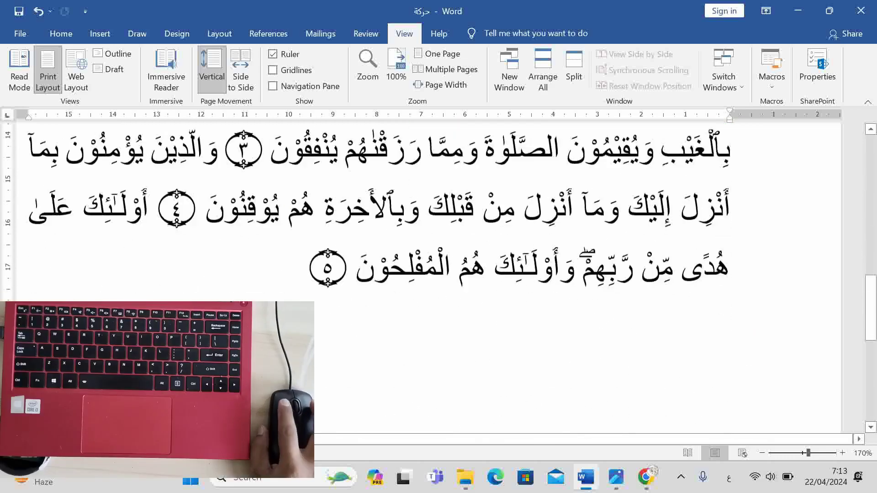
- Start a new paragraph below the fifth ayah and split the window, with the enlarged reference excerpt above and the new paragraph below
key("Return")
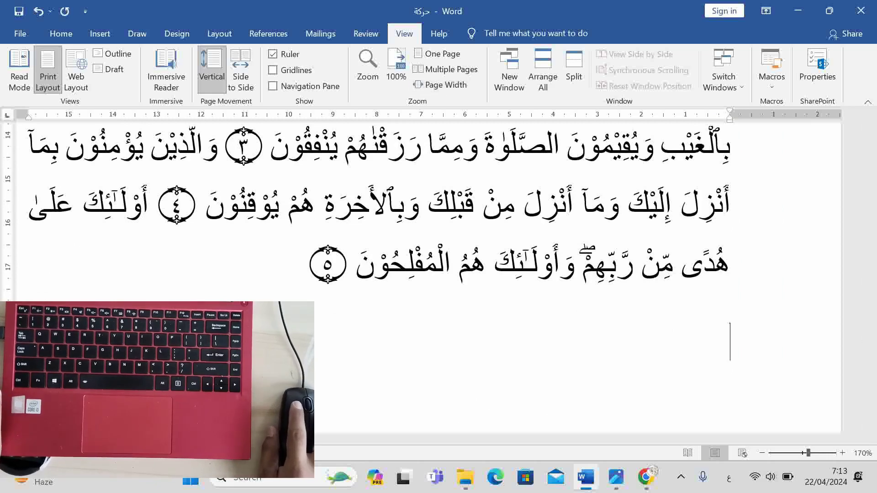
left_click(574, 77)
scroll(580, 365, "down", 1)
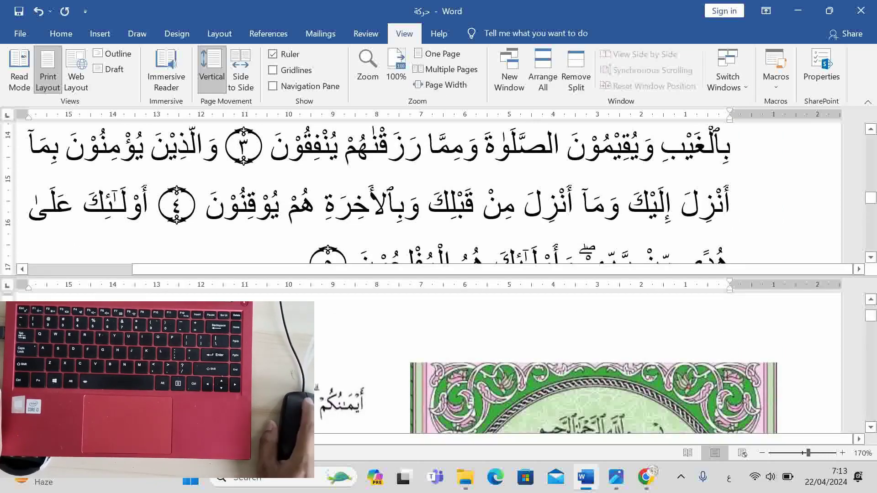
scroll(430, 192, "up", 5)
scroll(430, 192, "down", 10)
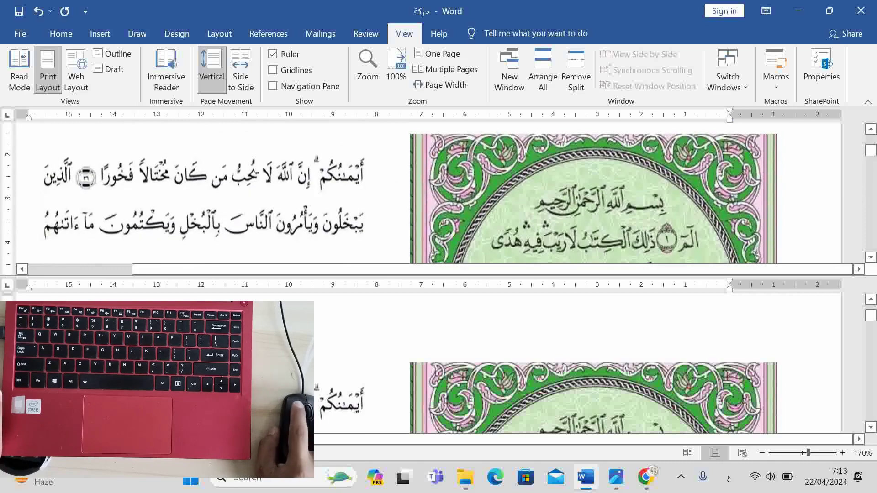
scroll(580, 365, "down", 15)
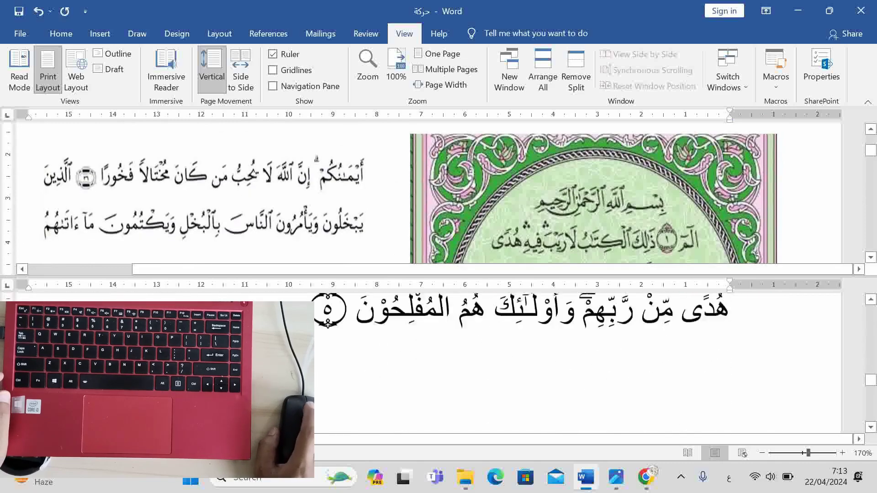
scroll(580, 365, "up", 1)
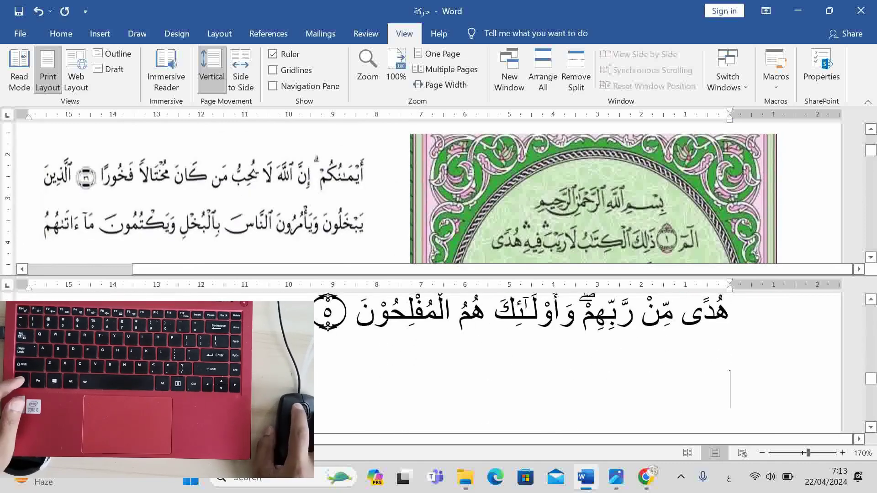
scroll(430, 191, "up", 2)
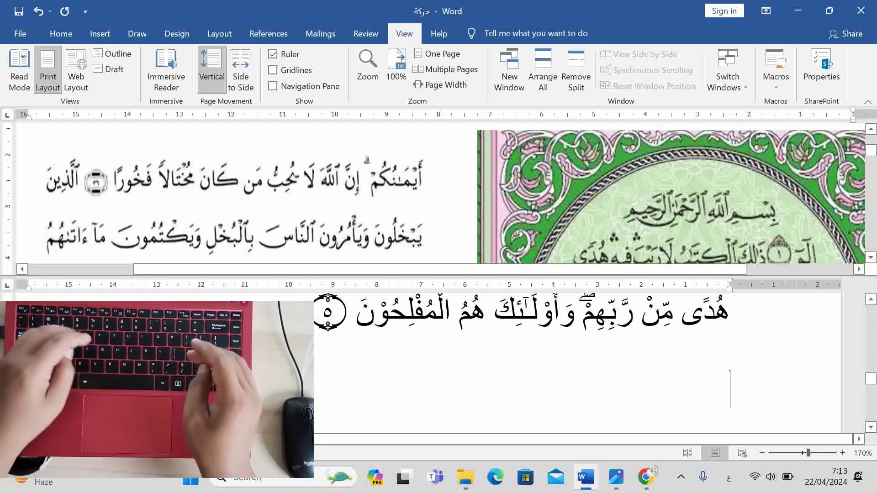
- Write the unvocalised words "فخورا الذين" from the reference excerpt in the new paragraph
type("فخو")
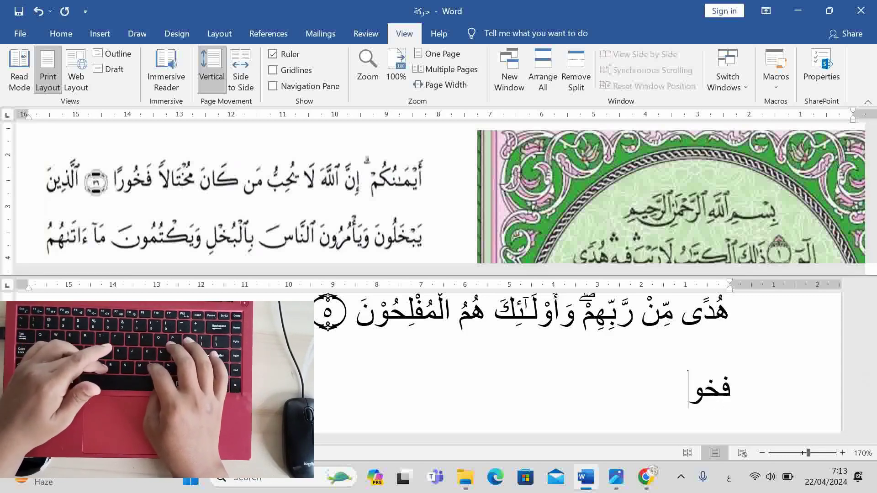
type("را")
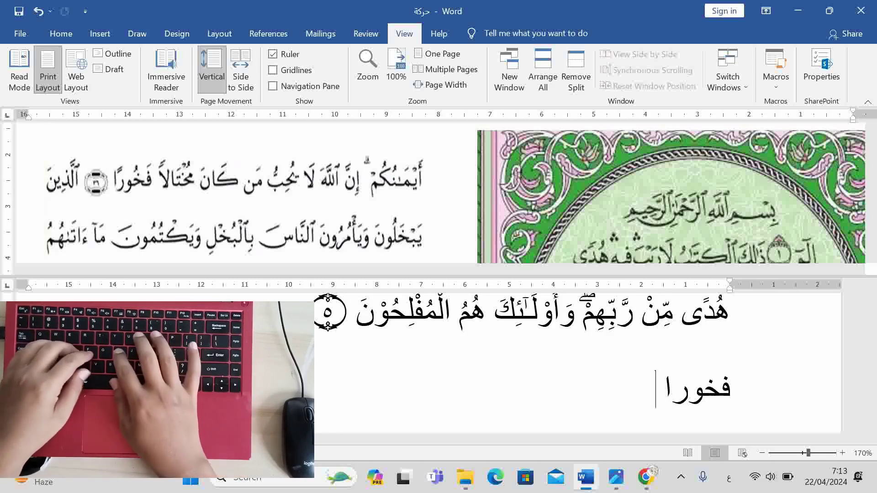
type("ال")
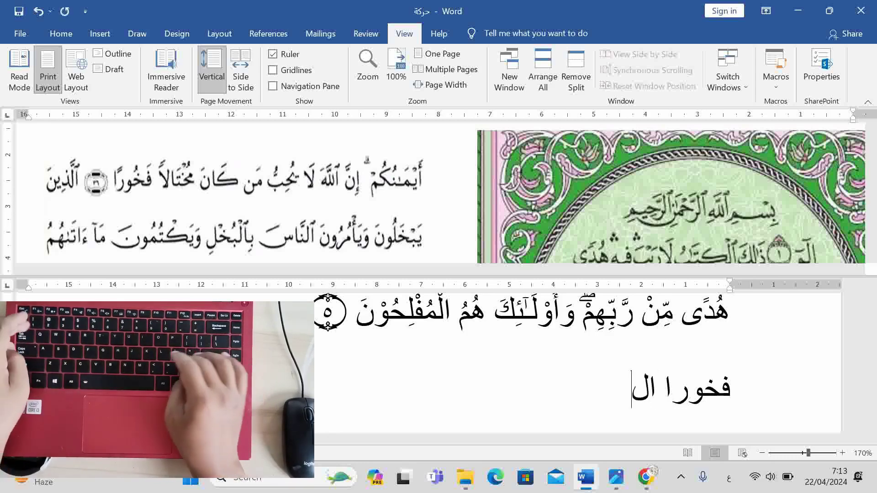
type("ذن")
key("BackSpace")
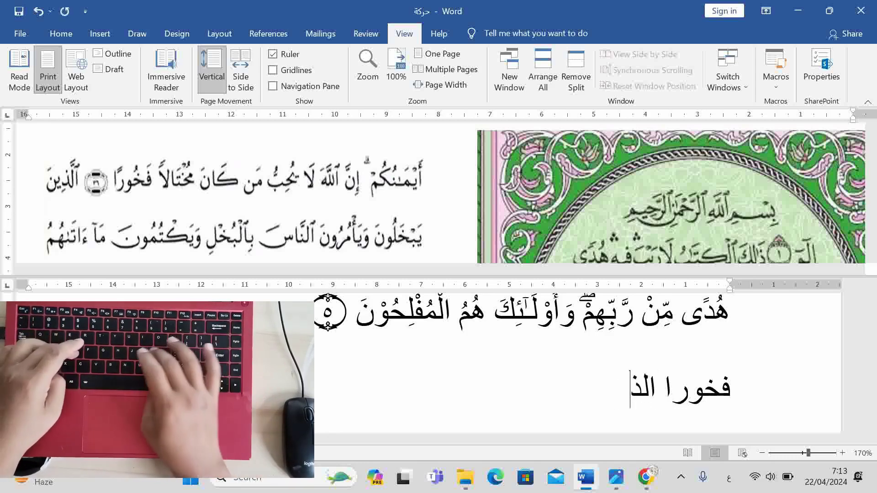
type("ين")
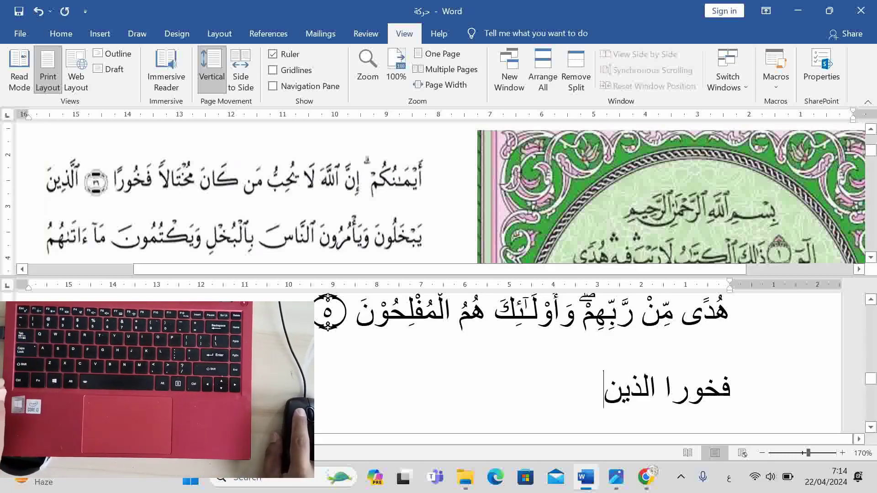
- Vocalise the new phrase as "فَخُوْرًا الَّذِيْنَ"
left_click(704, 389)
type("َخُوْرً")
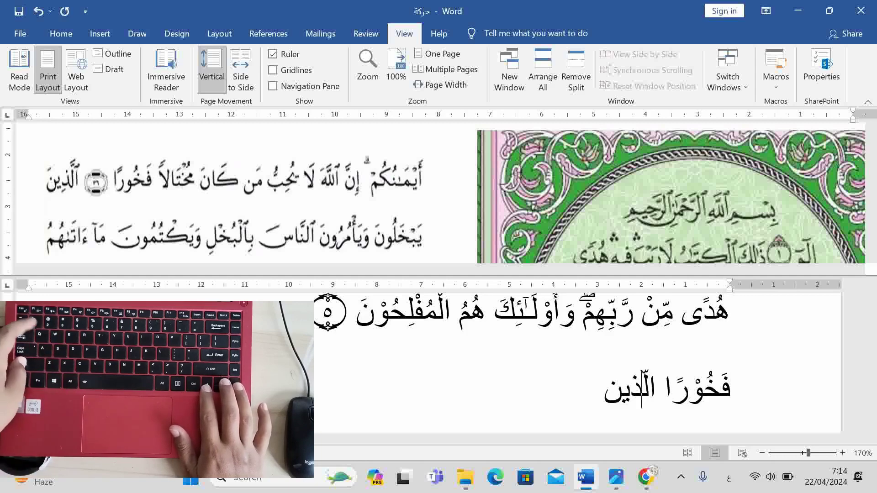
type("ِ")
key("Left")
type("ْ")
key("Left")
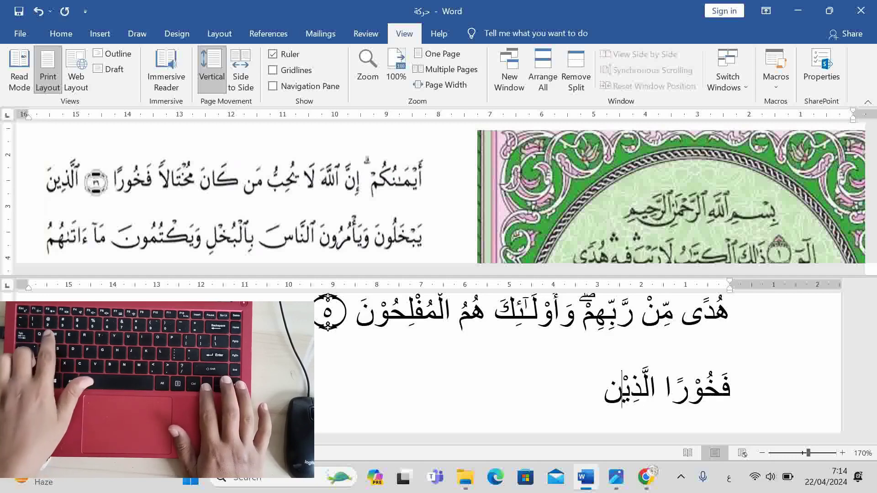
type("َ")
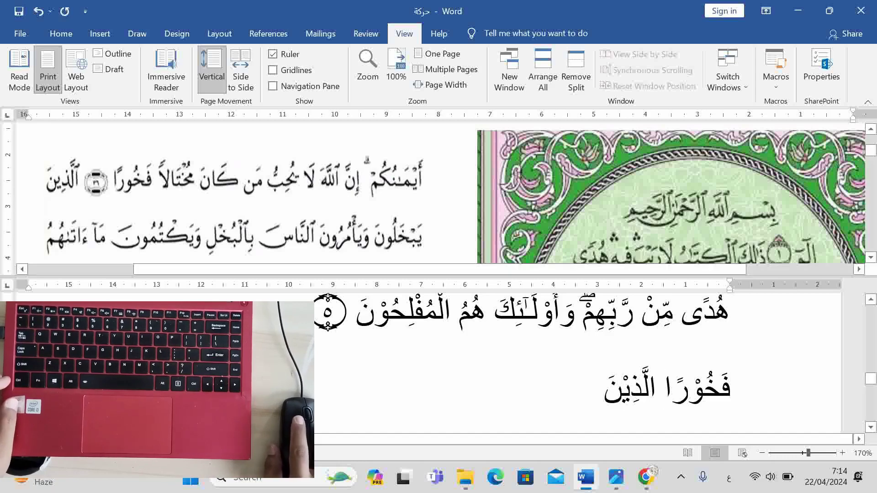
- Duplicate the phrase "فَخُوْرًا الَّذِيْنَ" on the same line with a wide gap between the two, and select the copy
triple_click(664, 388)
key("ctrl+c")
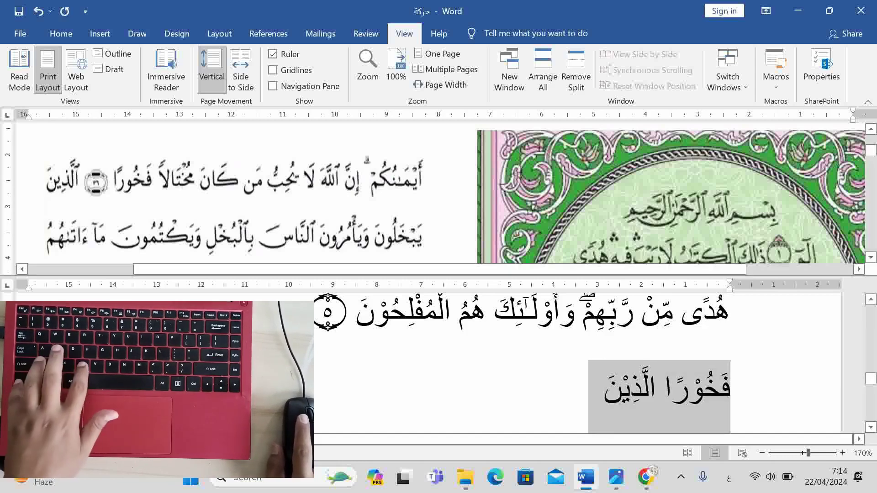
left_click(604, 388)
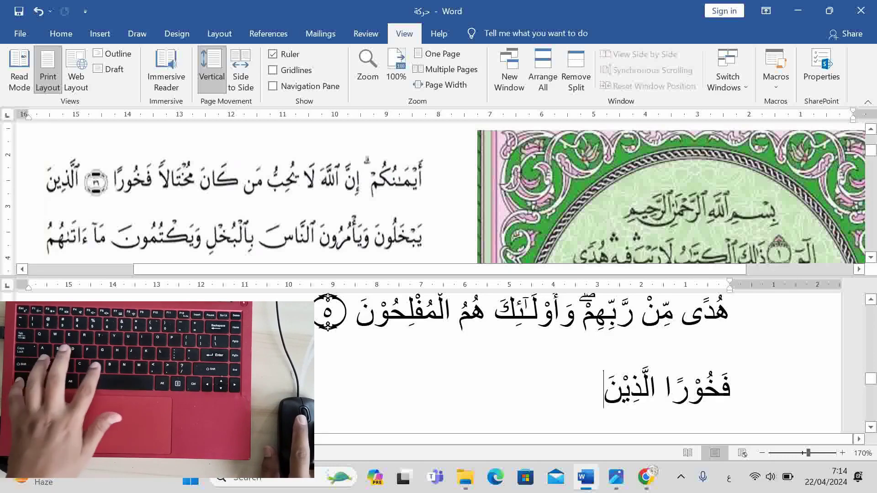
key("ctrl+v")
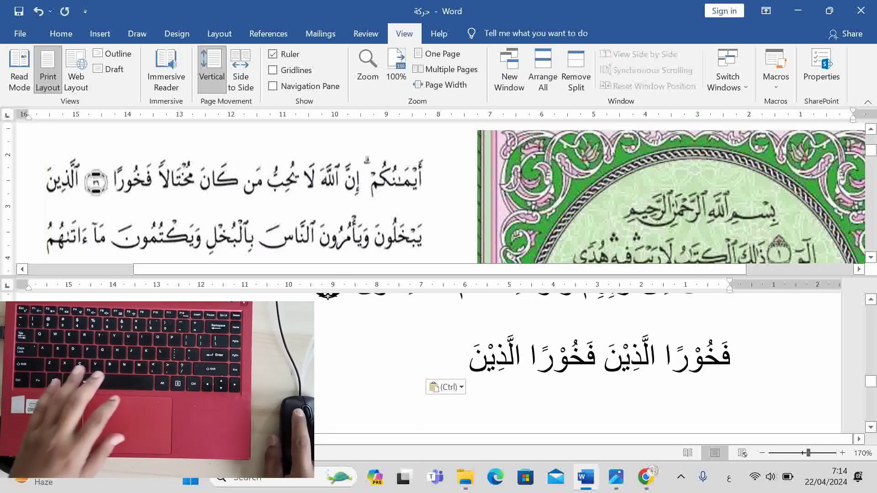
left_click(595, 356)
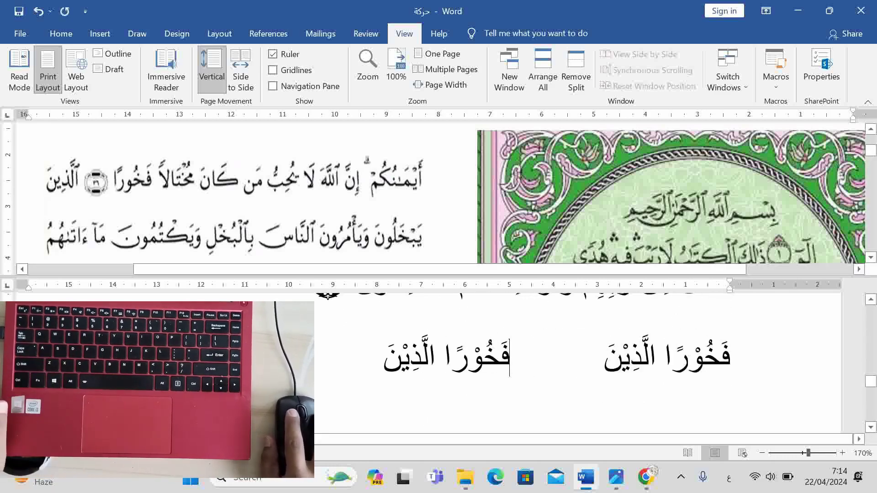
left_click_drag(599, 356, 510, 356)
left_click(384, 356)
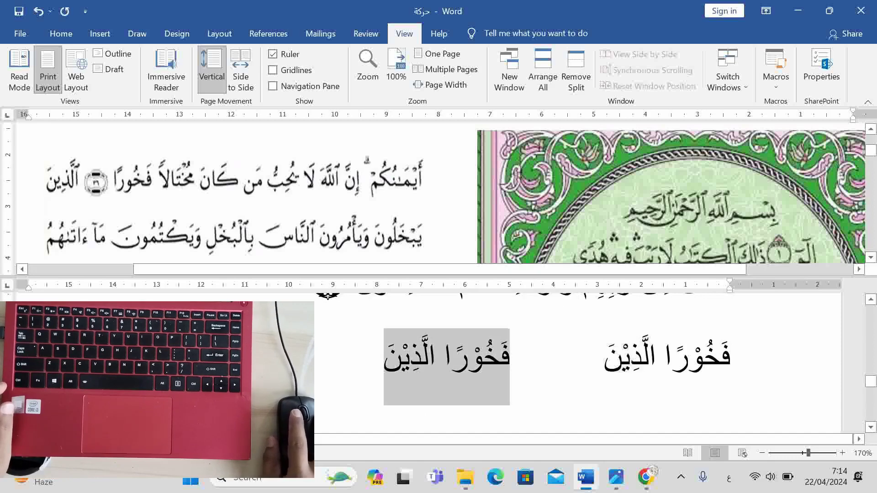
- Colour the copied phrase red and replace the fathatan on its rāʼ with a single fatha, giving "فَخُوْرَا"
left_click(61, 33)
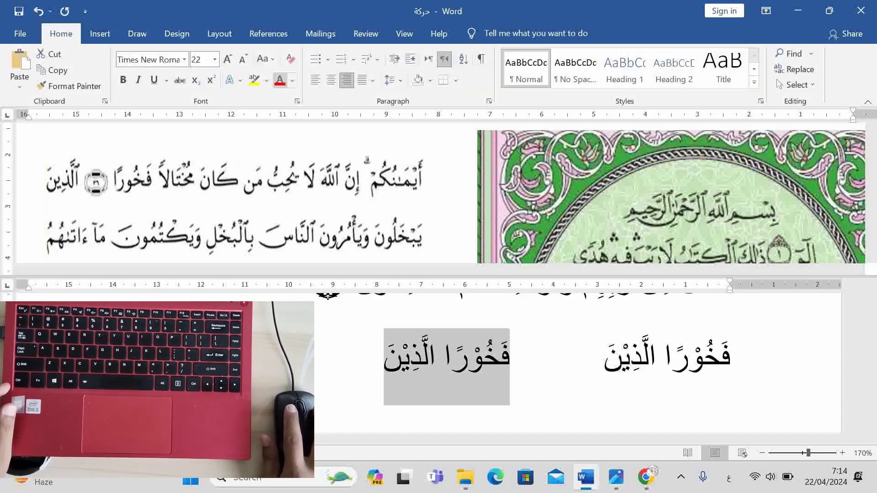
left_click(278, 80)
left_click(491, 359)
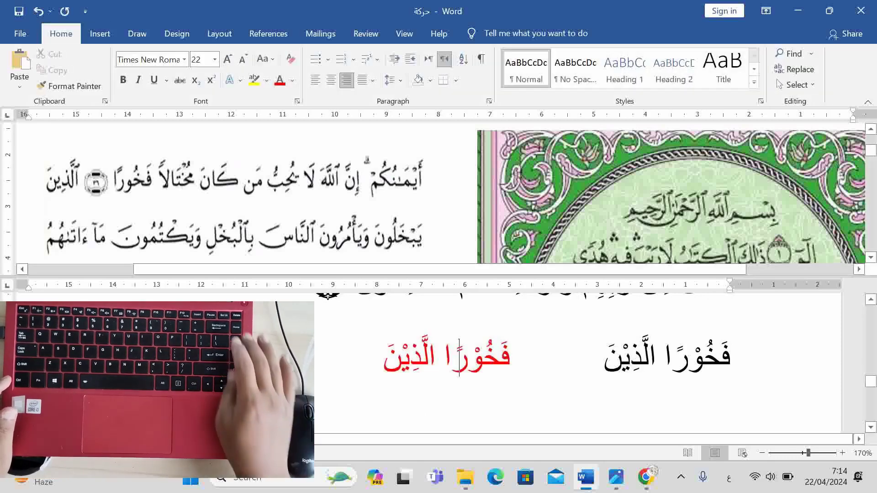
key("BackSpace")
type("َ")
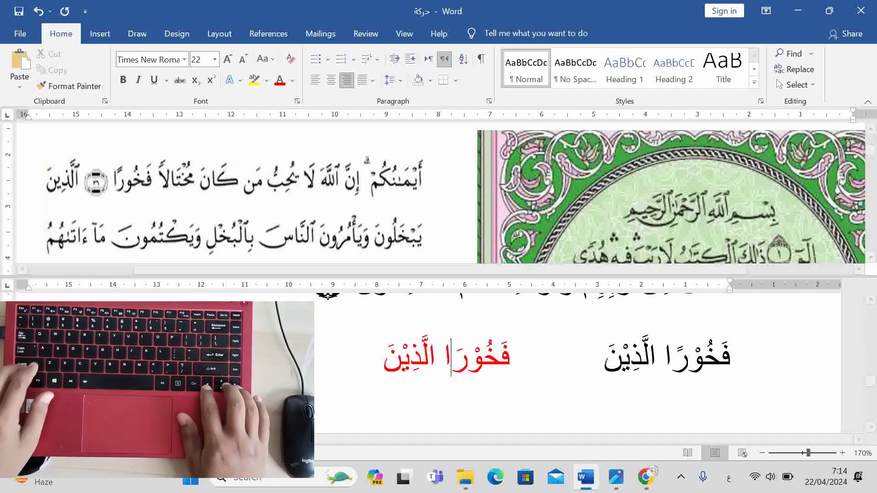
- Insert the small low noon symbol, character code 08D9, below the initial alef of "الَّذِيْنَ" in the red copy, keeping the alef
key("shift+Left")
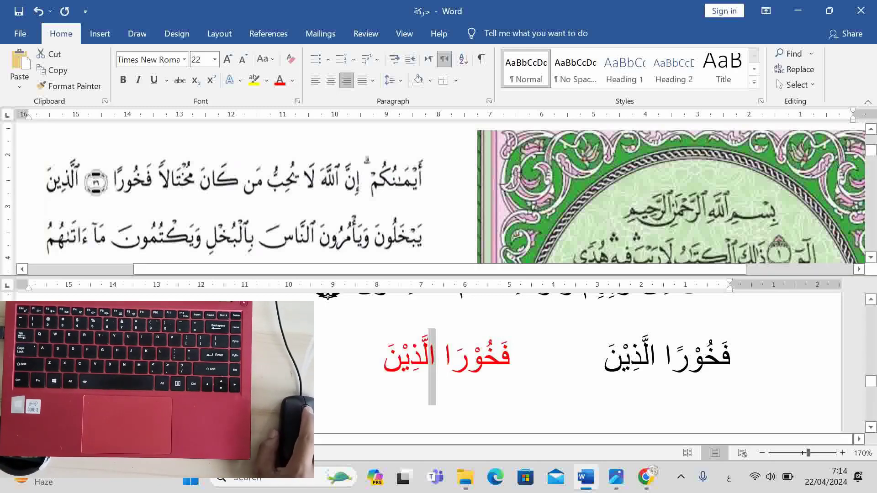
left_click(100, 33)
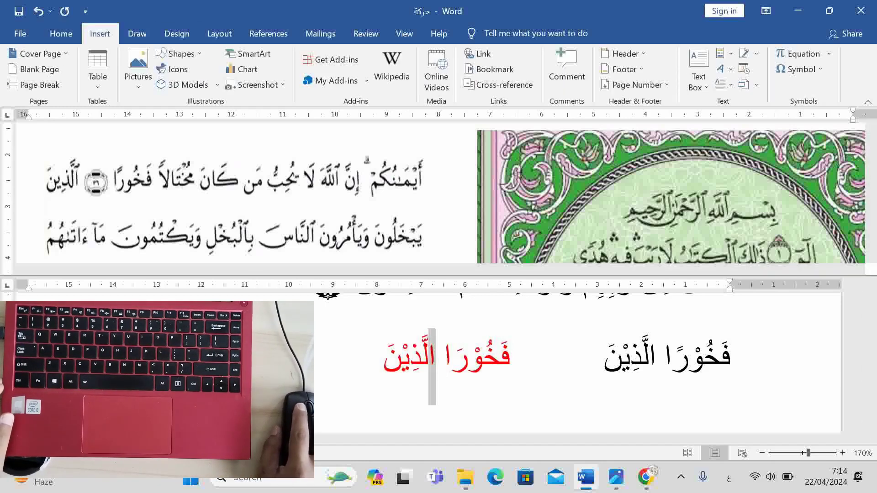
left_click(799, 69)
left_click(808, 168)
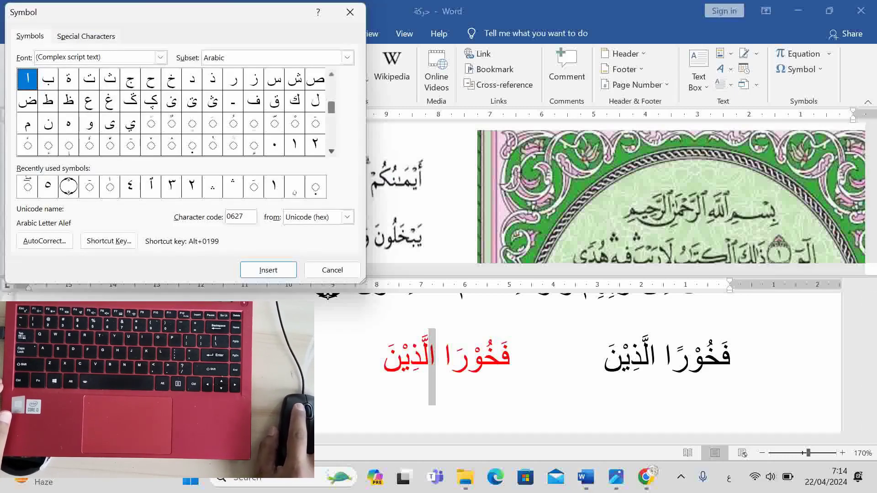
scroll(172, 112, "down", 6)
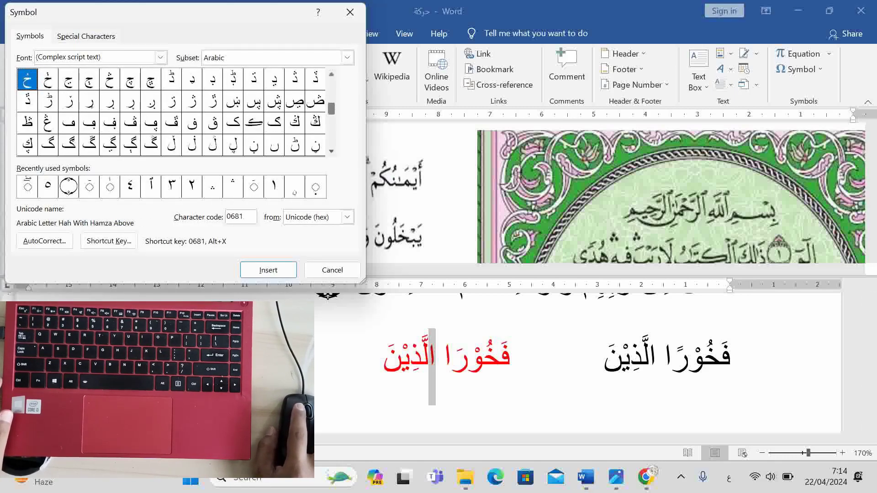
scroll(171, 112, "down", 4)
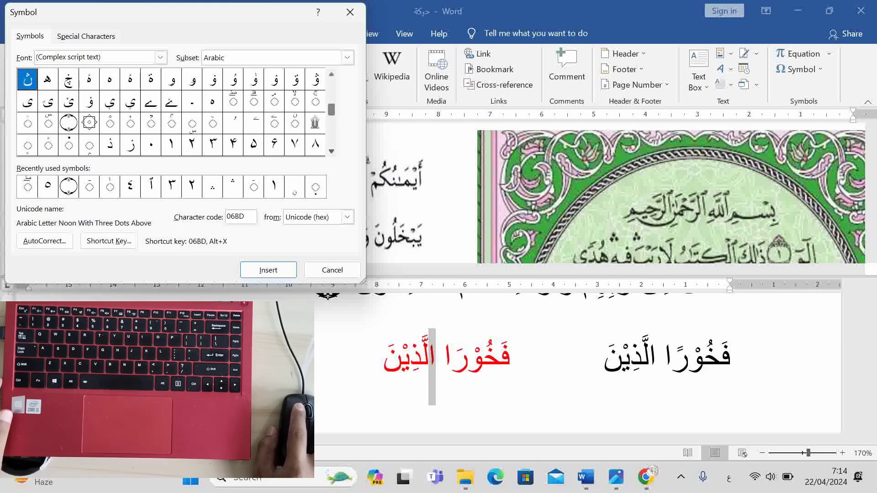
scroll(172, 112, "down", 12)
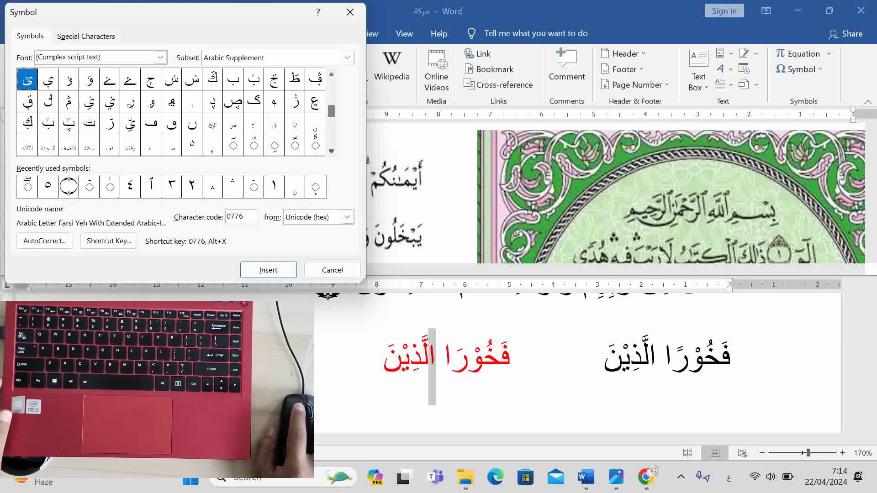
scroll(171, 112, "down", 1)
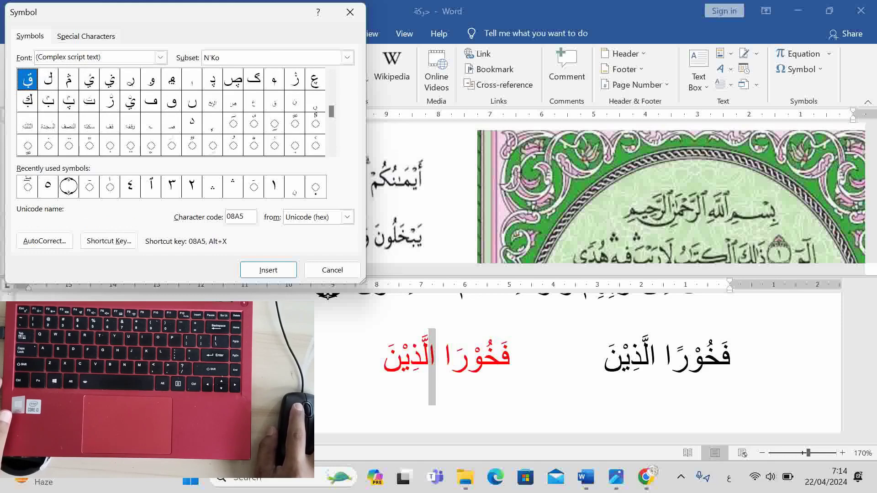
double_click(315, 101)
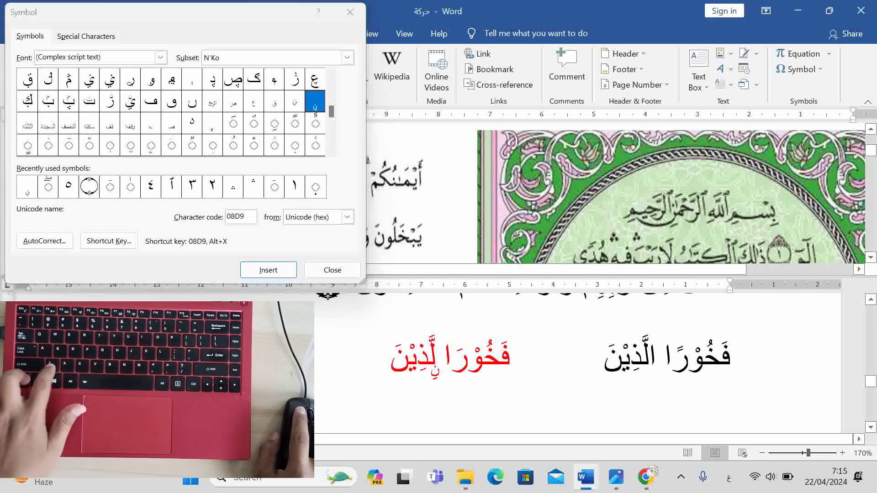
key("ctrl+z")
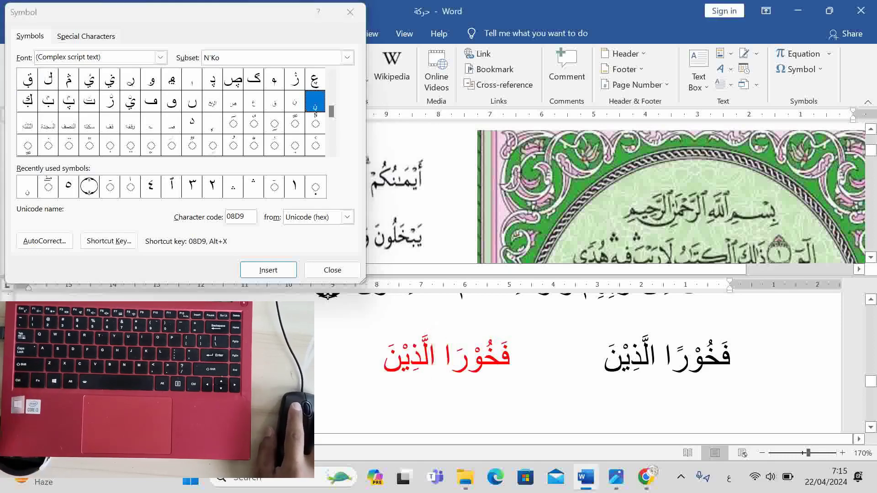
double_click(315, 101)
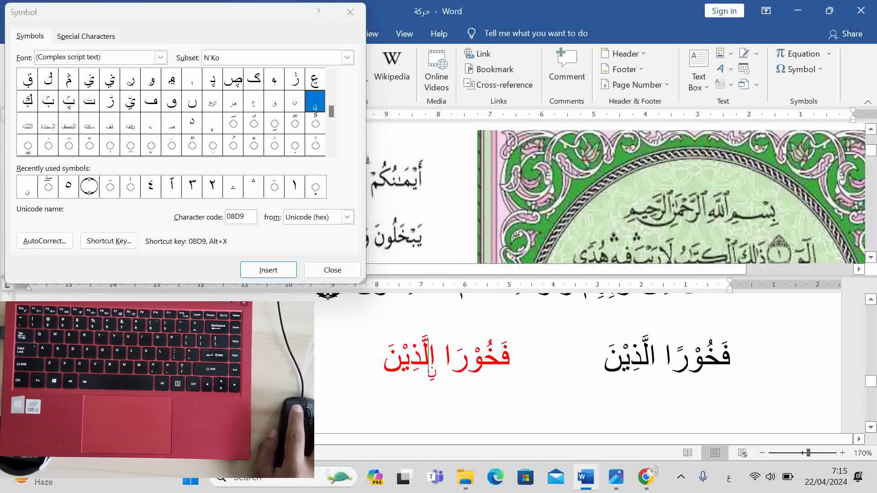
left_click(332, 269)
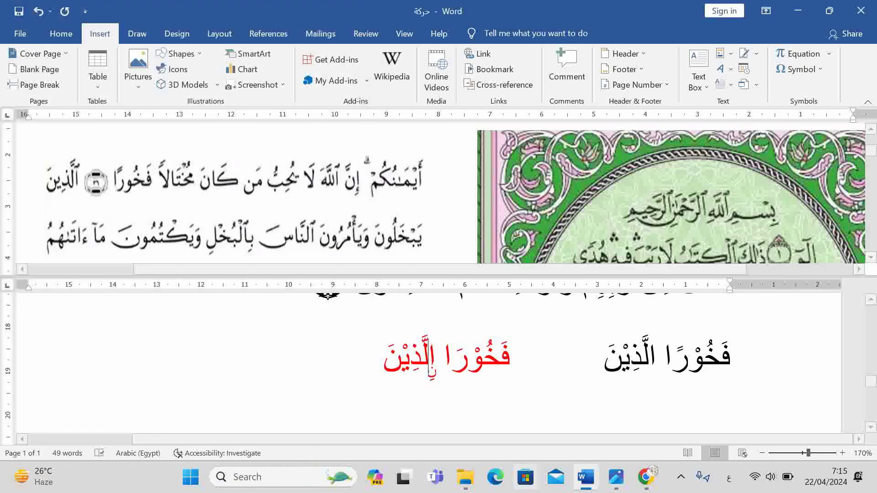
- Check the comment screenshot about the nun iwadl sign in the image viewer, return to Word and remove the window split
left_click(616, 477)
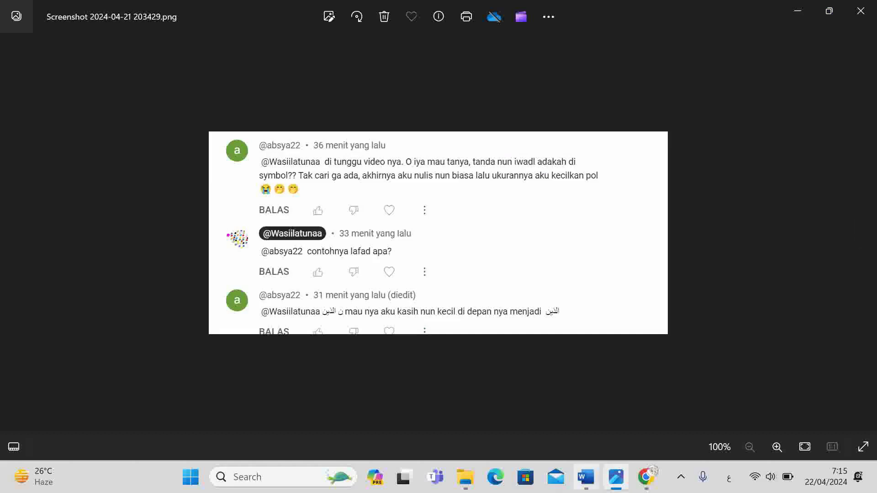
left_click(586, 477)
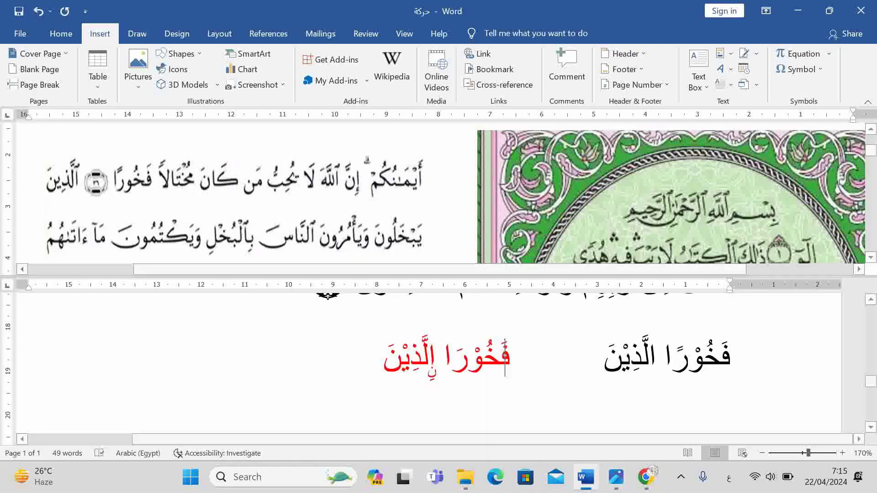
left_click(405, 33)
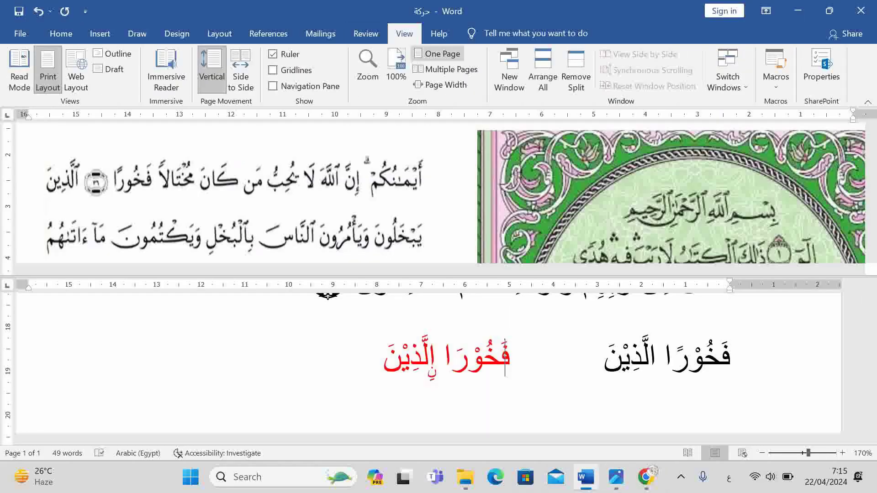
left_click(576, 76)
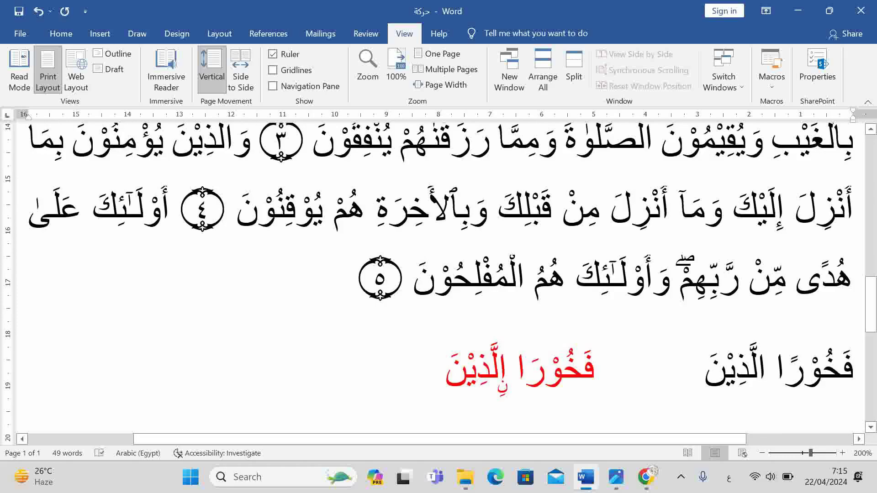
- Review the written basmalah, the five ayahs and the black and red versions of the sample phrase
scroll(438, 274, "down", 5)
scroll(439, 274, "up", 10)
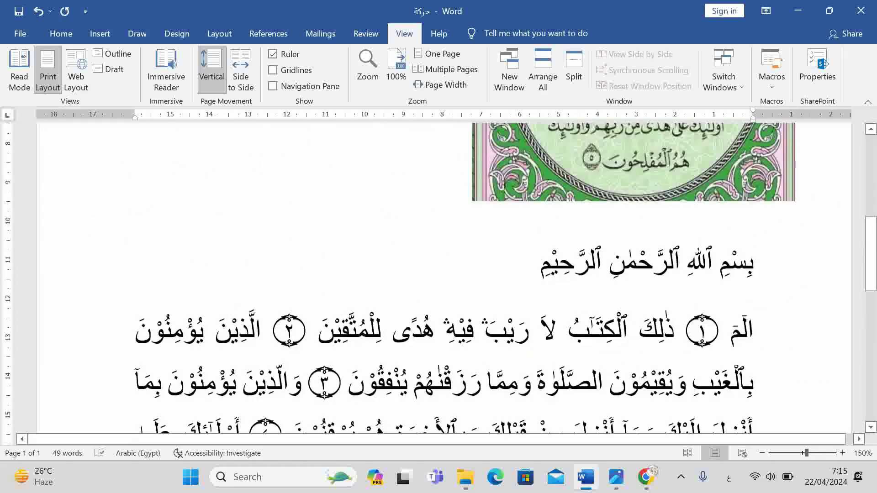
scroll(438, 274, "down", 12)
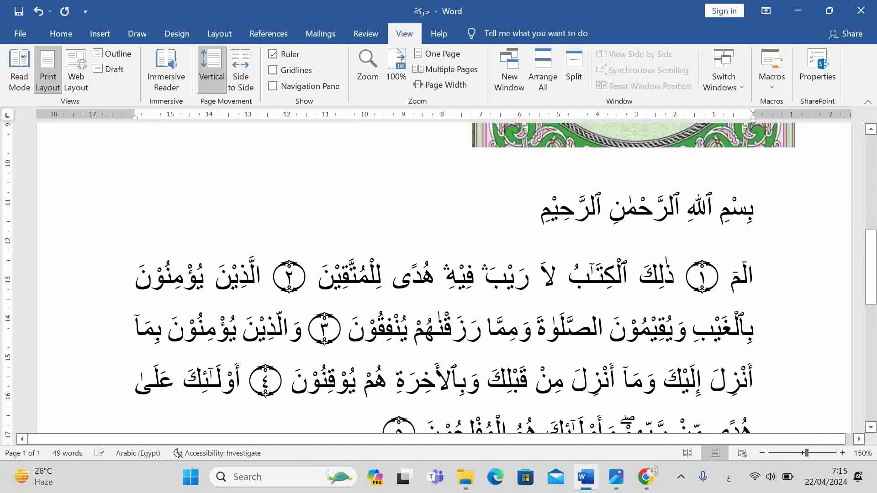
scroll(439, 274, "down", 2)
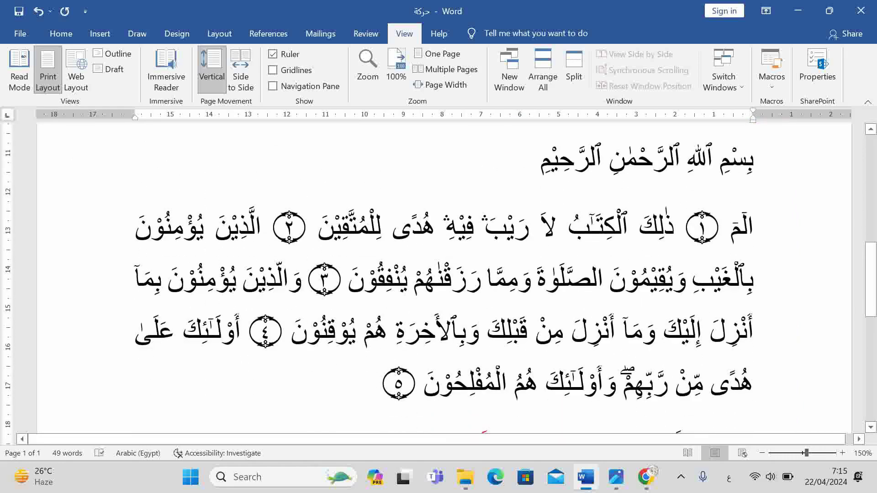
scroll(438, 274, "down", 3)
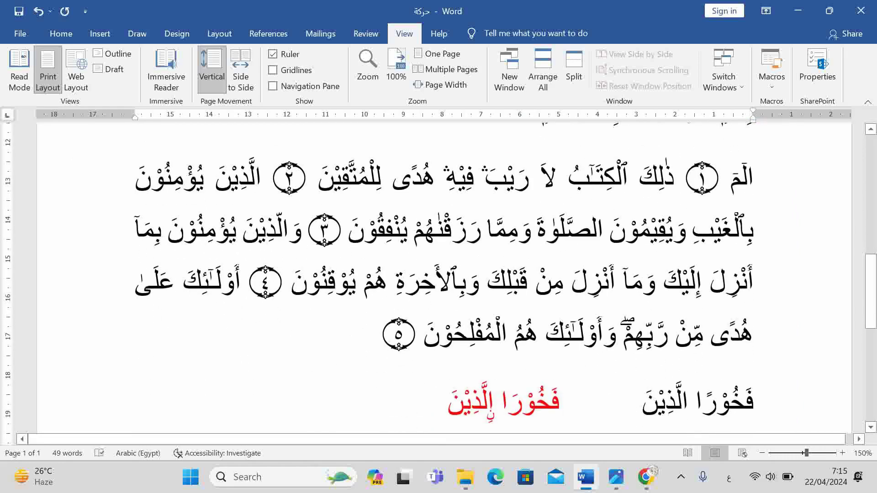
scroll(439, 274, "up", 3)
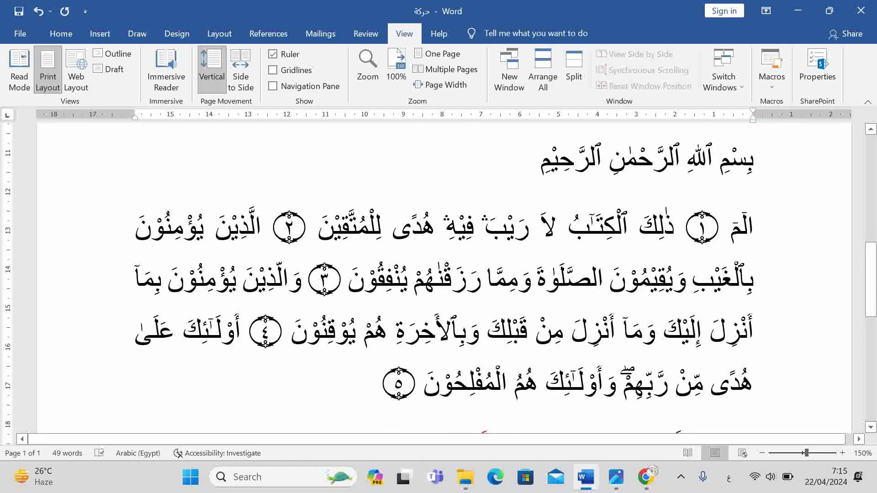
scroll(438, 274, "down", 5)
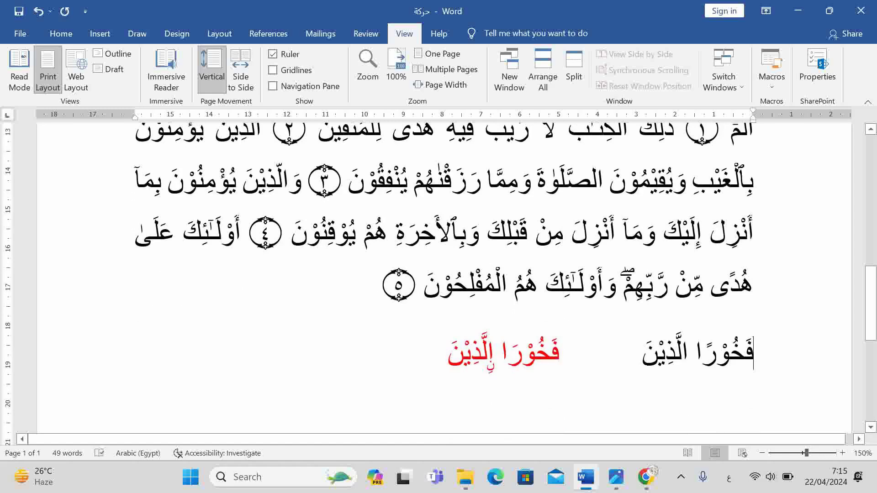